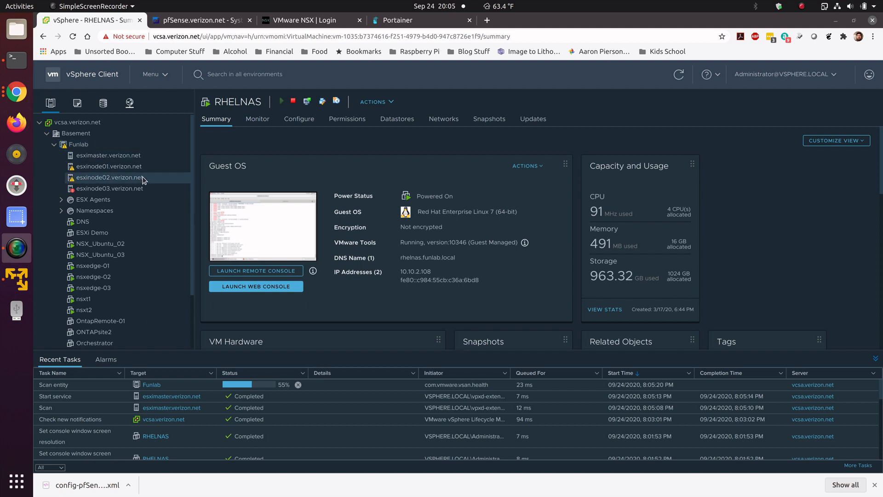
Step: Start creating a new virtual machine on host esximaster.verizon.net, choosing to create a new virtual machine
{"action": "right_click", "coordinate": [143, 179]}
{"action": "left_click", "coordinate": [131, 160]}
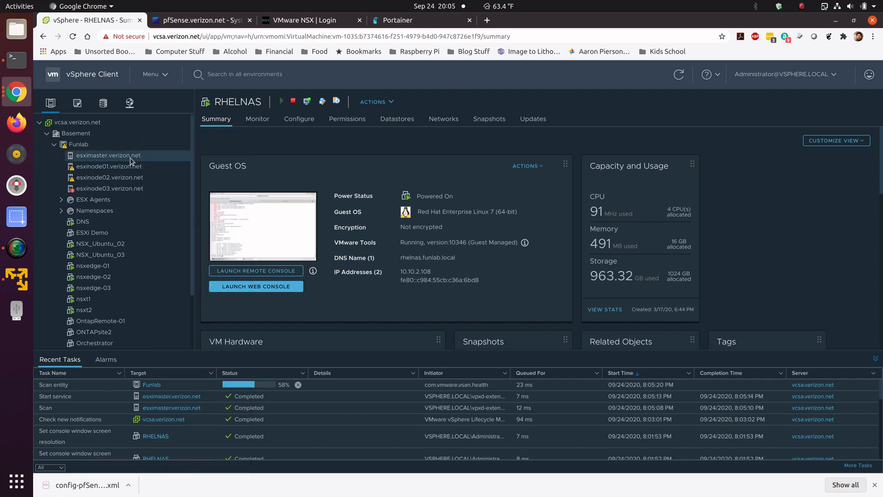
{"action": "right_click", "coordinate": [131, 158]}
{"action": "left_click", "coordinate": [170, 153]}
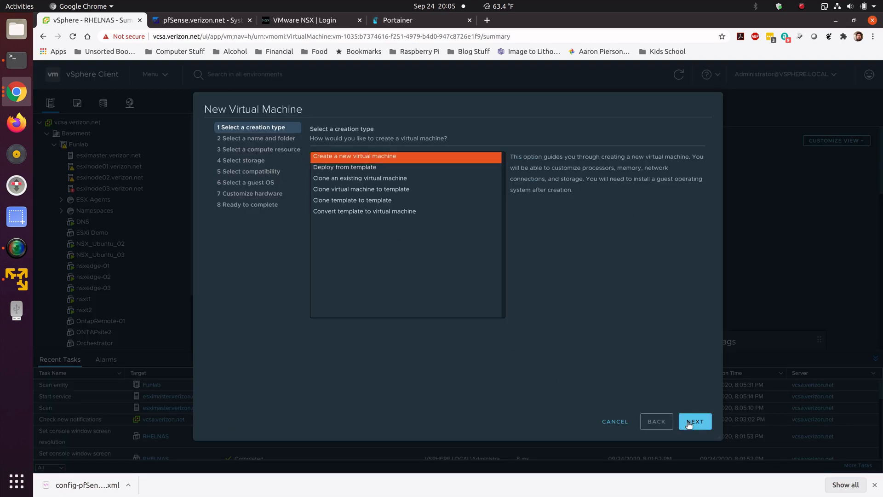
{"action": "left_click", "coordinate": [688, 423]}
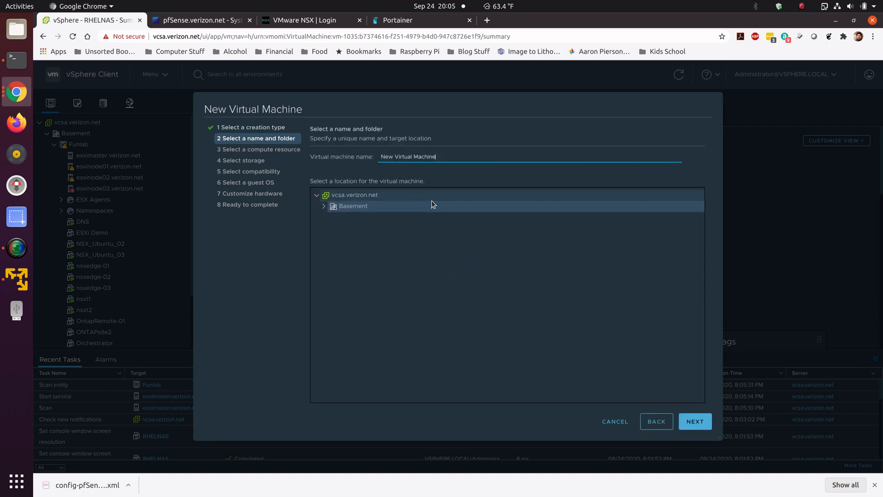
Step: Name the virtual machine DNS01 and keep the default vcsa.verizon.net location
{"action": "key", "text": "BackSpace"}
{"action": "key", "text": "BackSpace"}
{"action": "key", "text": "BackSpace"}
{"action": "key", "text": "BackSpace"}
{"action": "key", "text": "BackSpace"}
{"action": "key", "text": "BackSpace"}
{"action": "key", "text": "BackSpace"}
{"action": "key", "text": "BackSpace"}
{"action": "key", "text": "BackSpace"}
{"action": "key", "text": "BackSpace"}
{"action": "key", "text": "BackSpace"}
{"action": "key", "text": "BackSpace"}
{"action": "key", "text": "BackSpace"}
{"action": "key", "text": "BackSpace"}
{"action": "key", "text": "BackSpace"}
{"action": "key", "text": "BackSpace"}
{"action": "key", "text": "BackSpace"}
{"action": "key", "text": "BackSpace"}
{"action": "key", "text": "BackSpace"}
{"action": "type", "text": "DNS0"}
{"action": "left_click", "coordinate": [705, 425]}
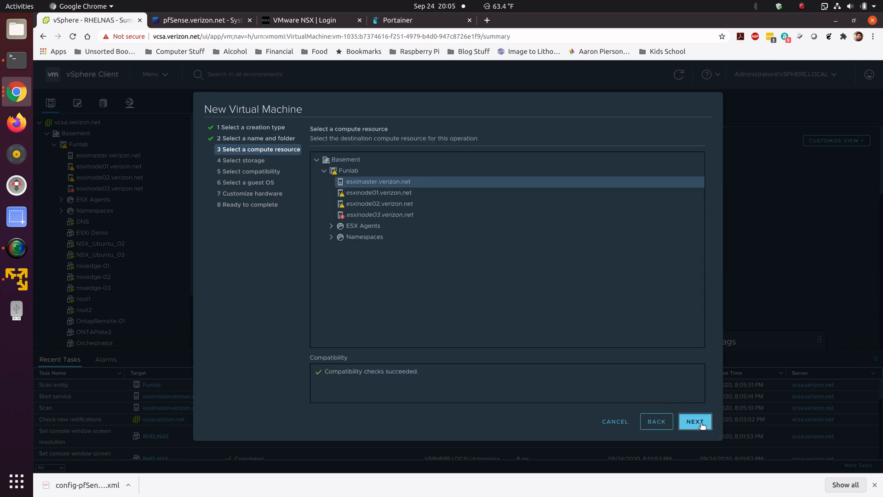
Step: Keep esximaster.verizon.net as the compute resource and store the virtual machine on the Local datastore
{"action": "left_click", "coordinate": [701, 424]}
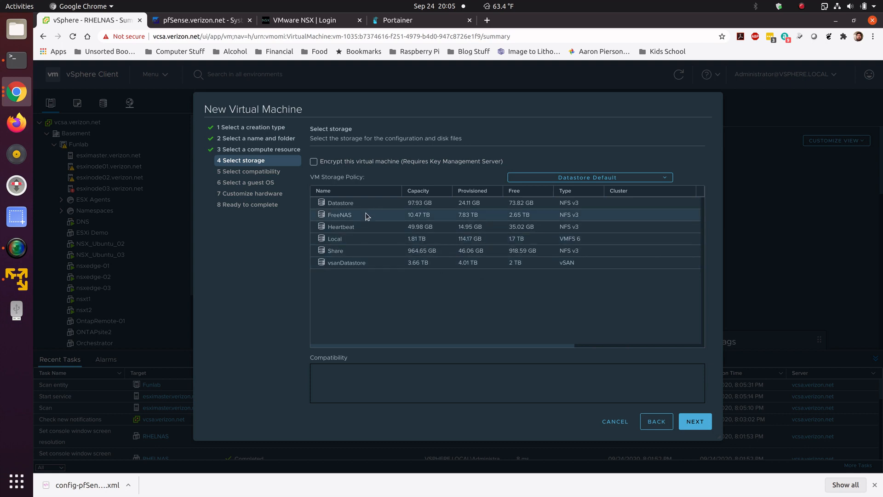
{"action": "left_click", "coordinate": [368, 238]}
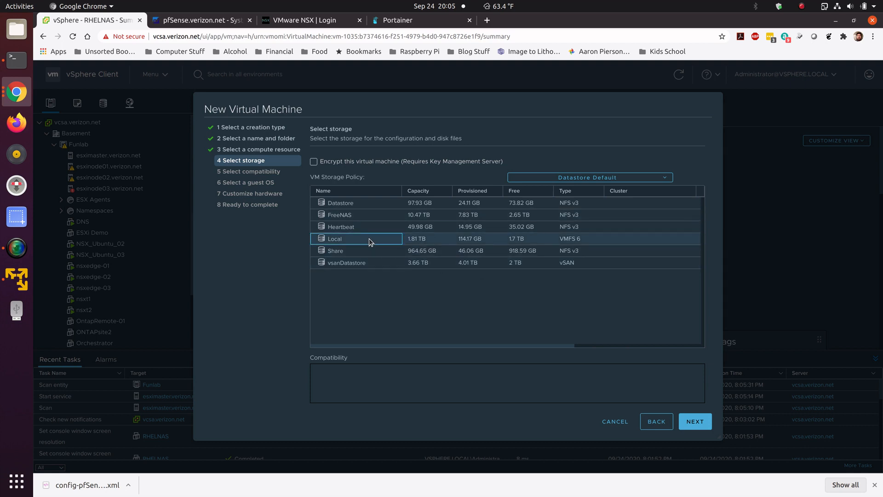
{"action": "left_click", "coordinate": [701, 424]}
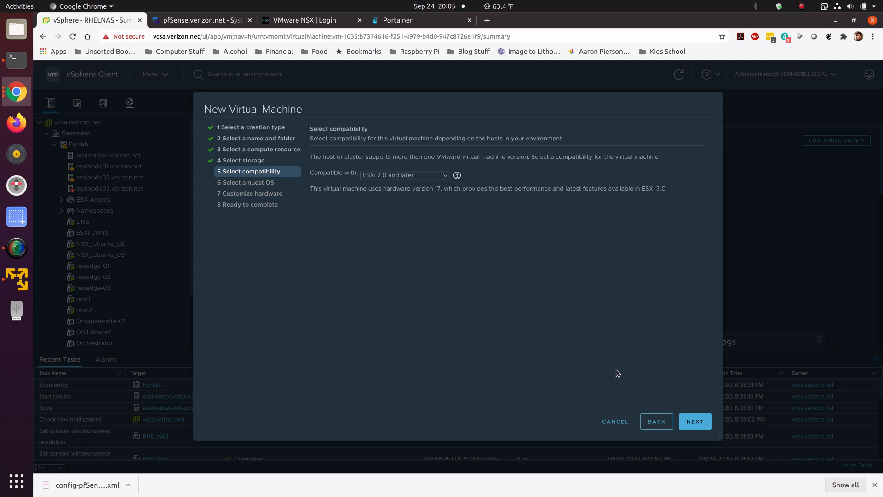
Step: Keep ESXi 7.0 and later compatibility and set the guest OS to Other, FreeBSD 12 or later versions (64-bit)
{"action": "left_click", "coordinate": [683, 417]}
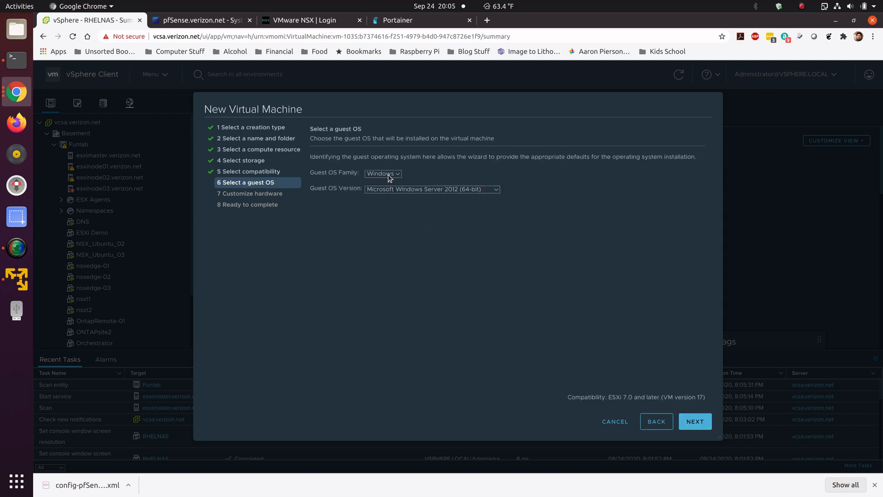
{"action": "left_click", "coordinate": [376, 195]}
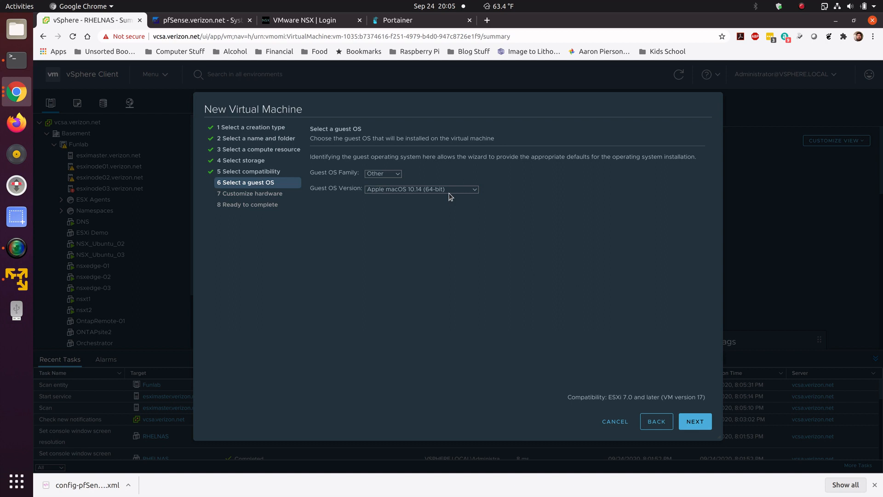
{"action": "left_click", "coordinate": [474, 191]}
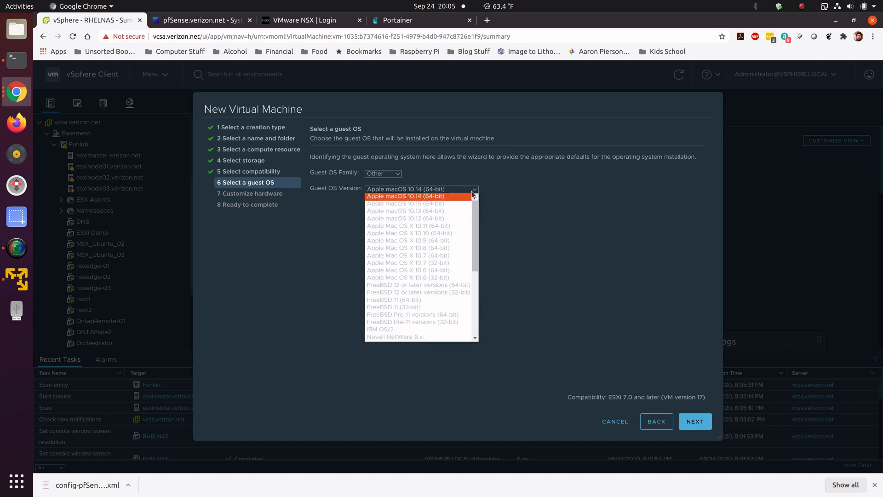
{"action": "left_click", "coordinate": [464, 284]}
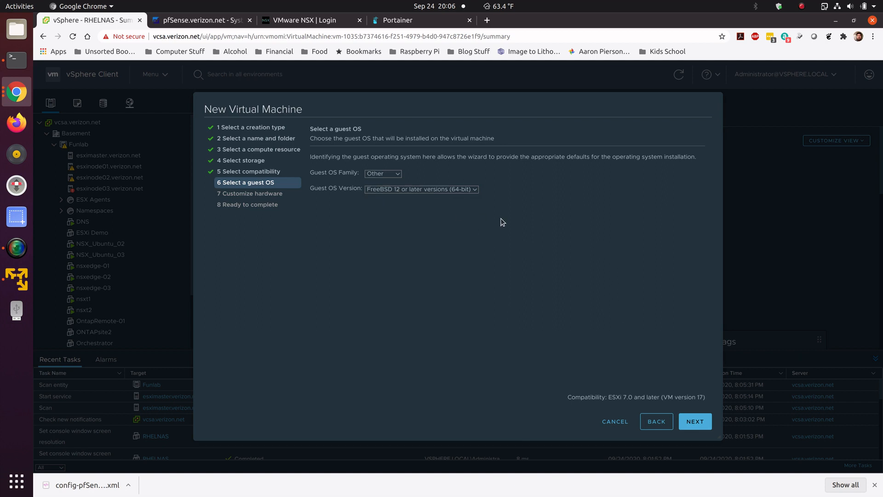
{"action": "left_click", "coordinate": [692, 420]}
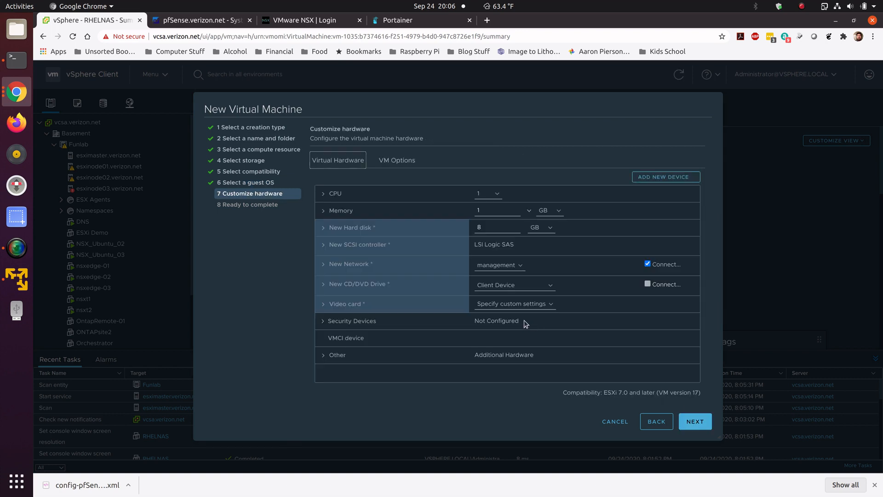
Step: Set the virtual hardware to 2 CPUs, 8 GB of memory and a 12 GB hard disk
{"action": "left_click", "coordinate": [495, 196]}
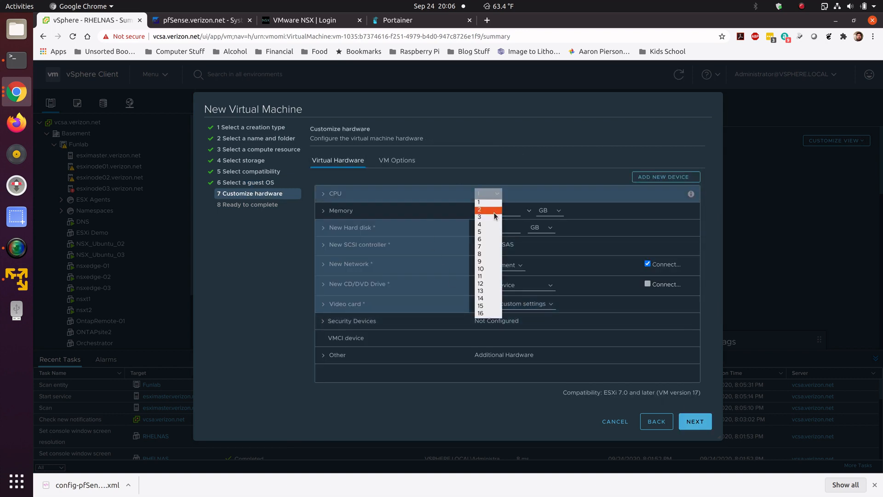
{"action": "left_click", "coordinate": [494, 211]}
{"action": "left_click_drag", "start_coordinate": [497, 211], "coordinate": [465, 228]}
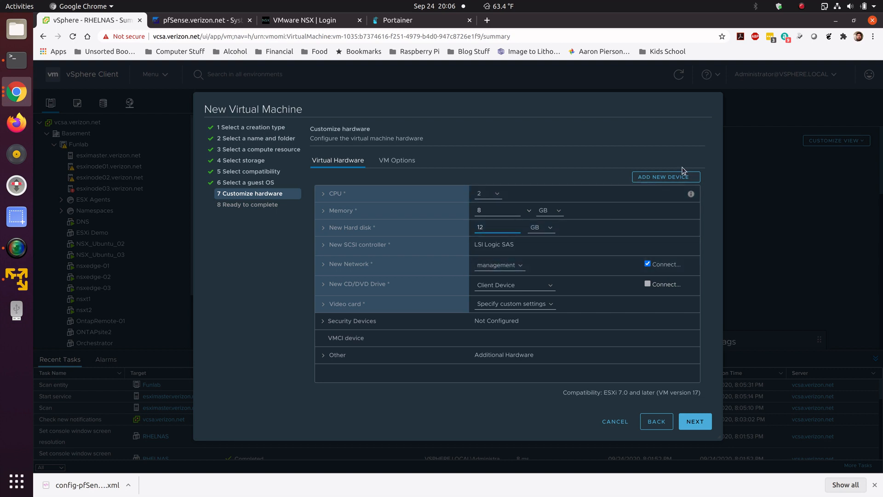
Step: Add a second network adapter and turn off connect for the first network adapter
{"action": "left_click", "coordinate": [667, 178]}
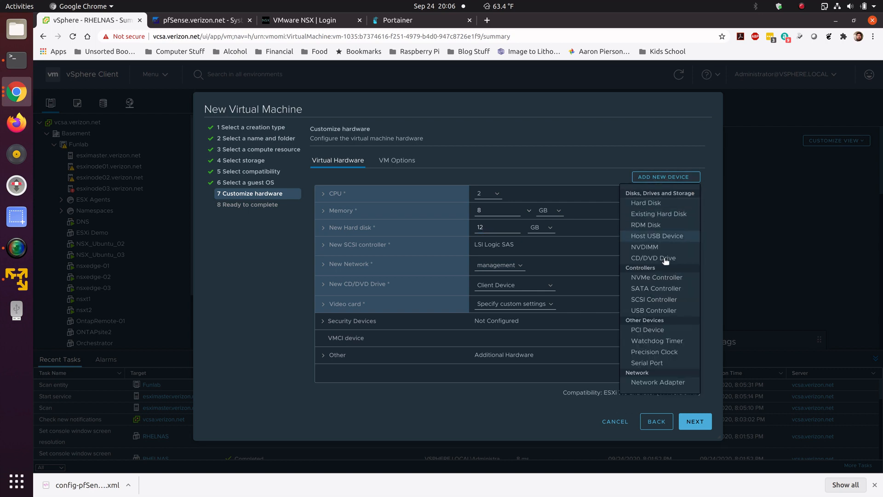
{"action": "left_click", "coordinate": [660, 382]}
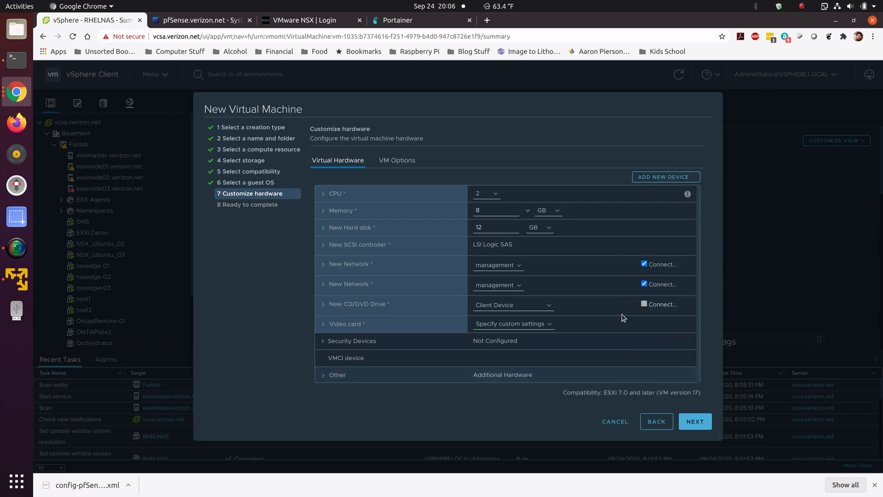
{"action": "left_click", "coordinate": [644, 264]}
Step: Attach the second network adapter to the PG-VLAN10 network
{"action": "left_click", "coordinate": [517, 285]}
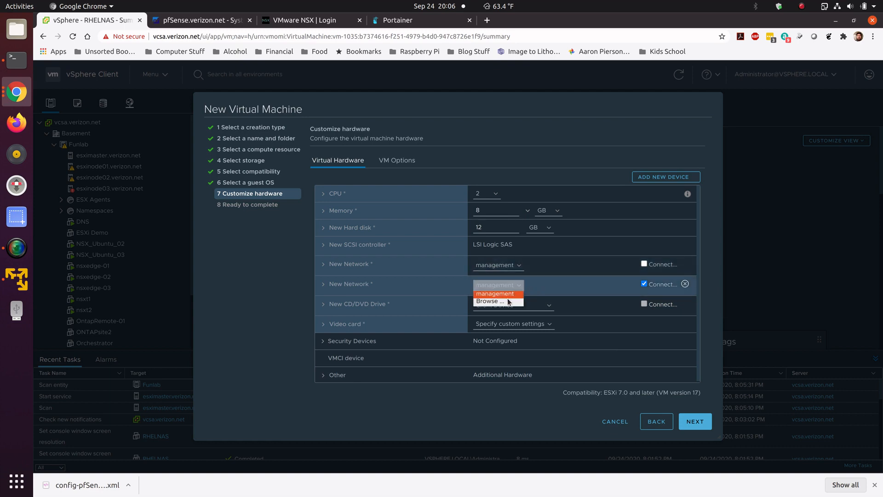
{"action": "left_click", "coordinate": [510, 302]}
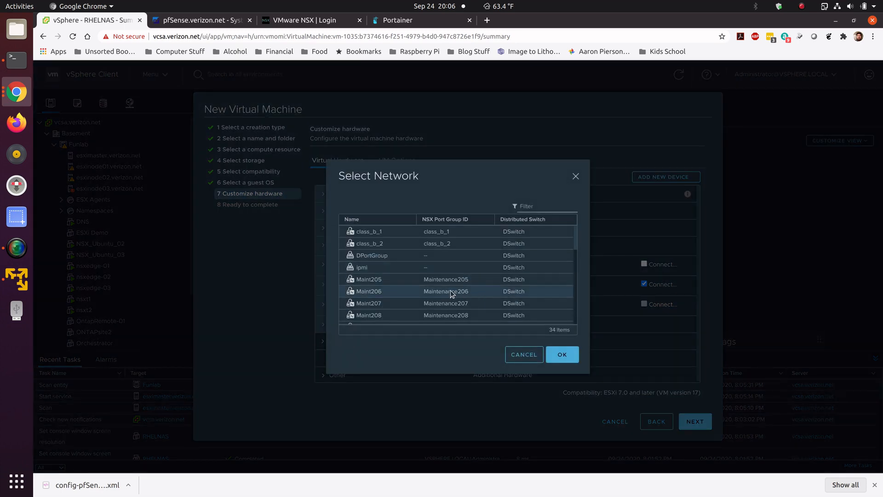
{"action": "scroll", "coordinate": [422, 293], "scroll_direction": "down", "scroll_amount": 2}
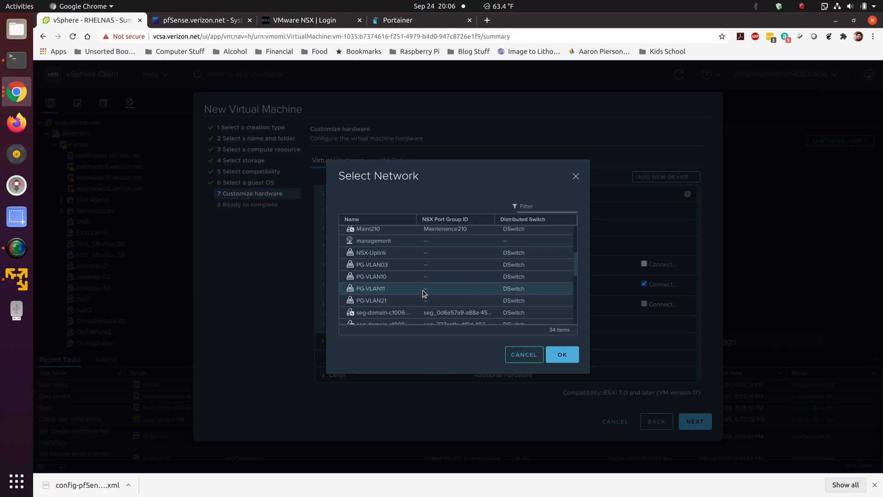
{"action": "left_click", "coordinate": [407, 277]}
{"action": "left_click", "coordinate": [562, 354]}
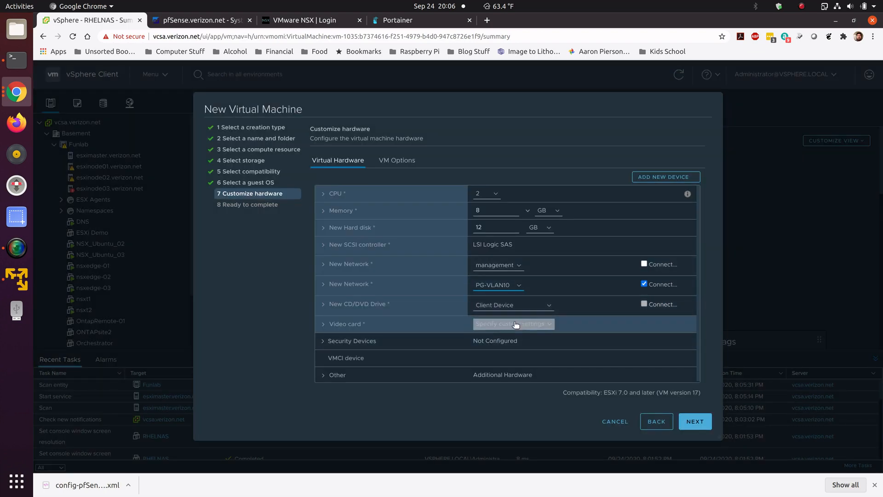
{"action": "left_click", "coordinate": [522, 305]}
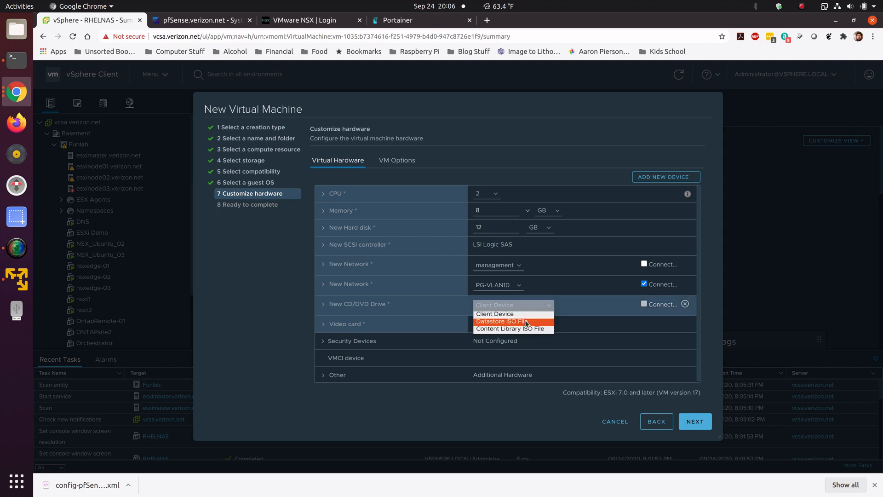
{"action": "left_click", "coordinate": [526, 321]}
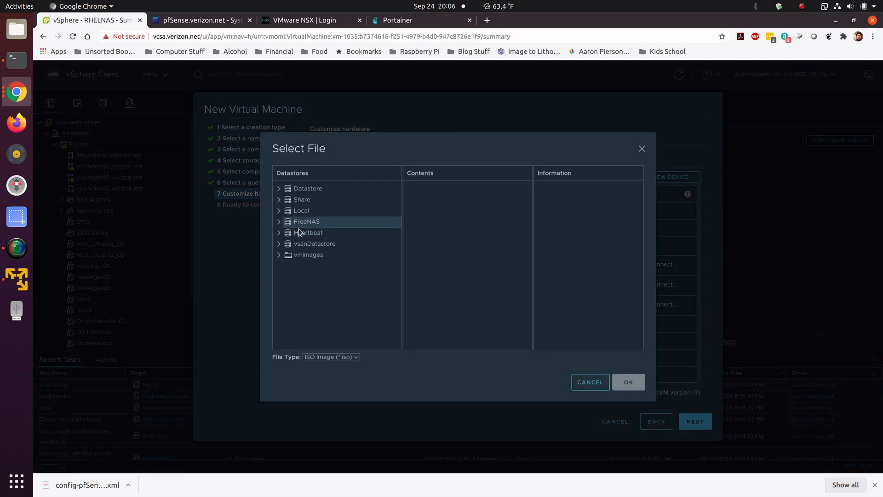
{"action": "left_click", "coordinate": [575, 376]}
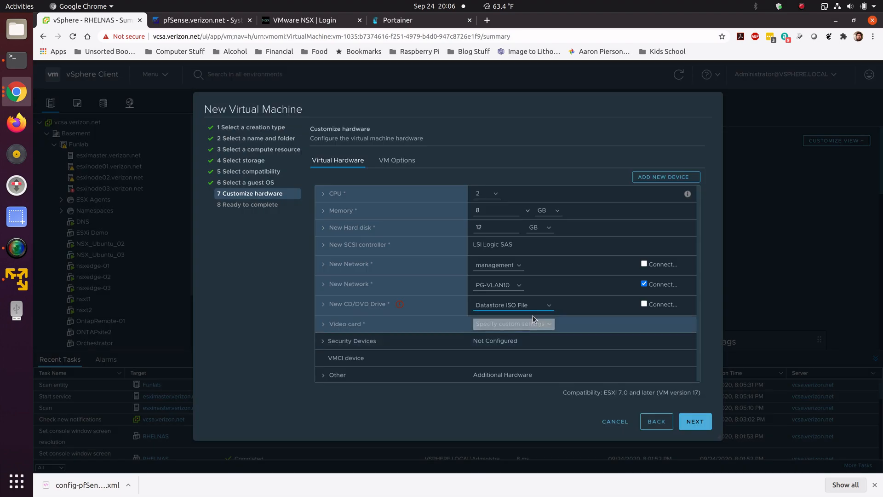
Step: Set the CD/DVD drive to a Content Library ISO file and mount pfSense-CE-2.4.4-RELEASE-p3-amd64
{"action": "left_click", "coordinate": [536, 307]}
{"action": "left_click", "coordinate": [526, 328]}
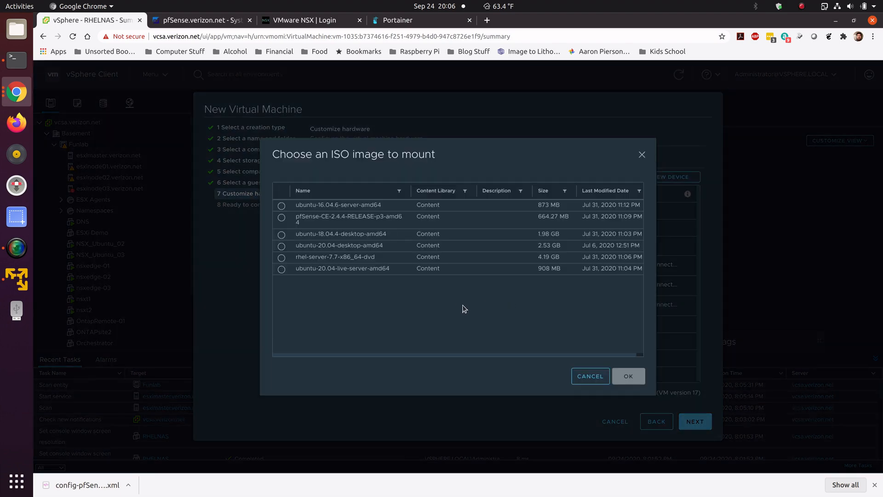
{"action": "left_click", "coordinate": [282, 219]}
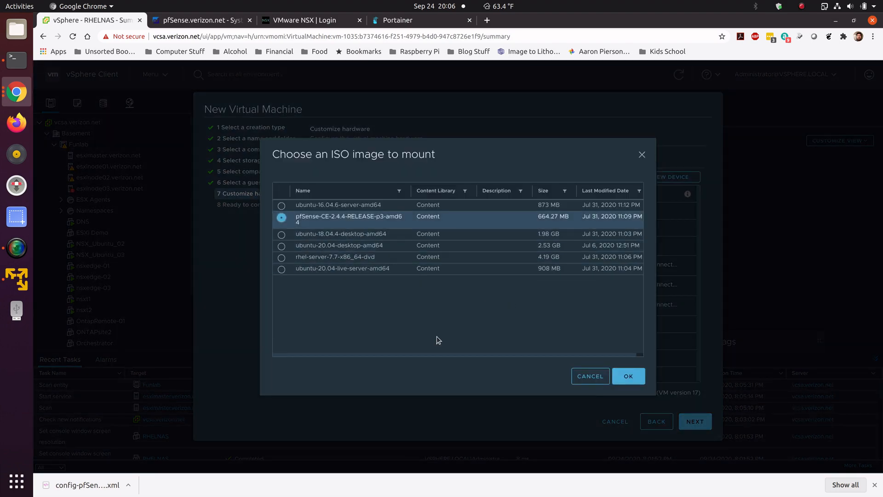
{"action": "left_click", "coordinate": [626, 377]}
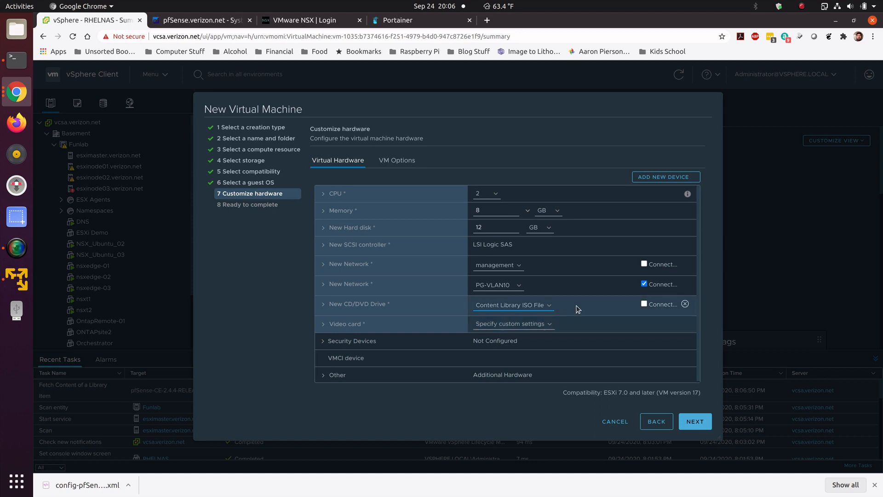
Step: Enable Connect At Power On for the CD/DVD drive and finish creating the virtual machine
{"action": "left_click", "coordinate": [329, 310]}
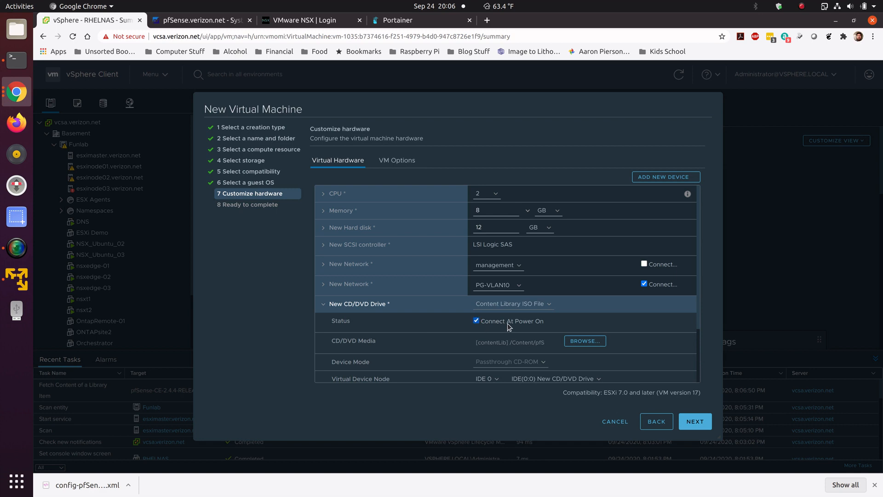
{"action": "left_click", "coordinate": [486, 320]}
{"action": "left_click", "coordinate": [693, 425]}
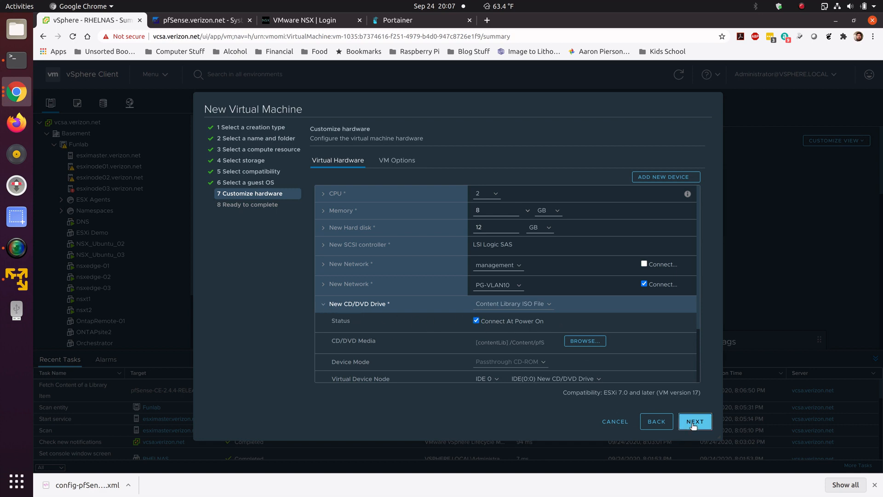
{"action": "left_click", "coordinate": [693, 422]}
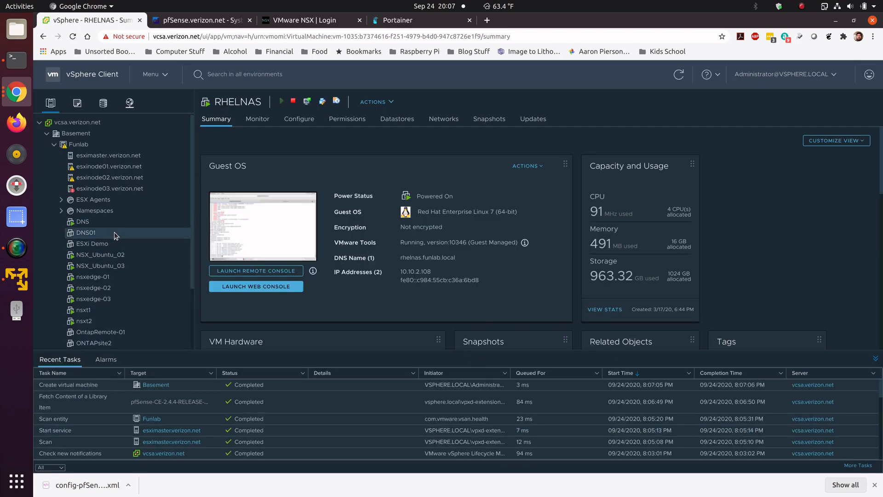
Step: Power on the DNS01 virtual machine and open its web console
{"action": "left_click", "coordinate": [114, 232]}
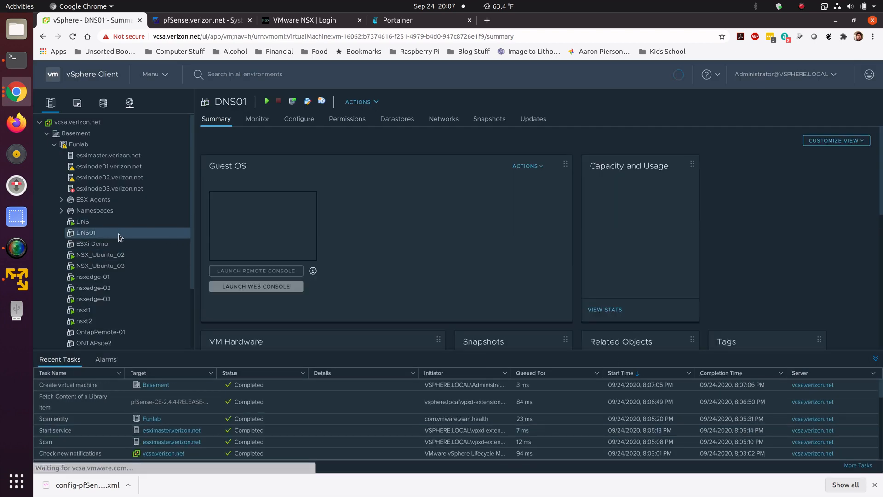
{"action": "left_click", "coordinate": [267, 101]}
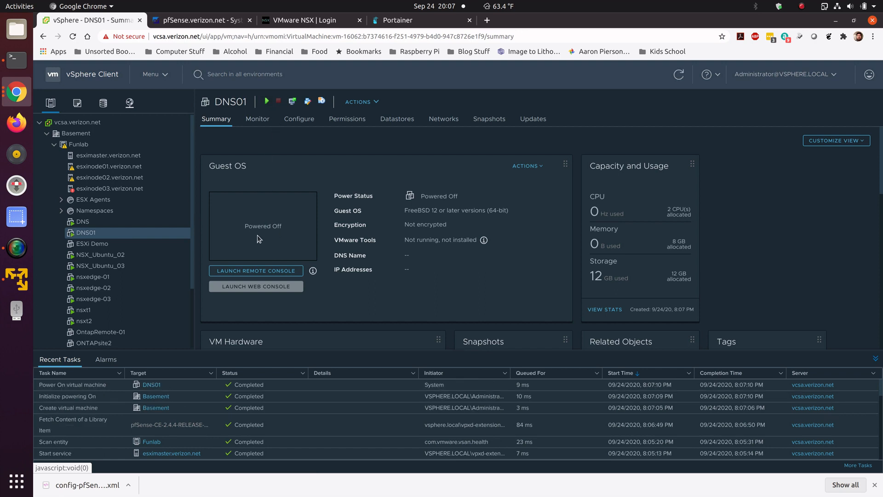
{"action": "left_click", "coordinate": [269, 224]}
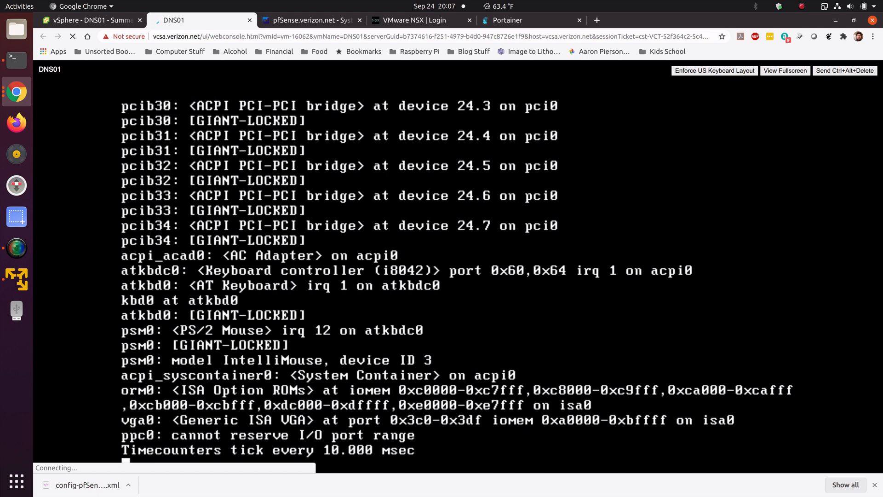
Step: Accept the pfSense copyright notice and continue with the default keymap in the installer
{"action": "left_click", "coordinate": [874, 484]}
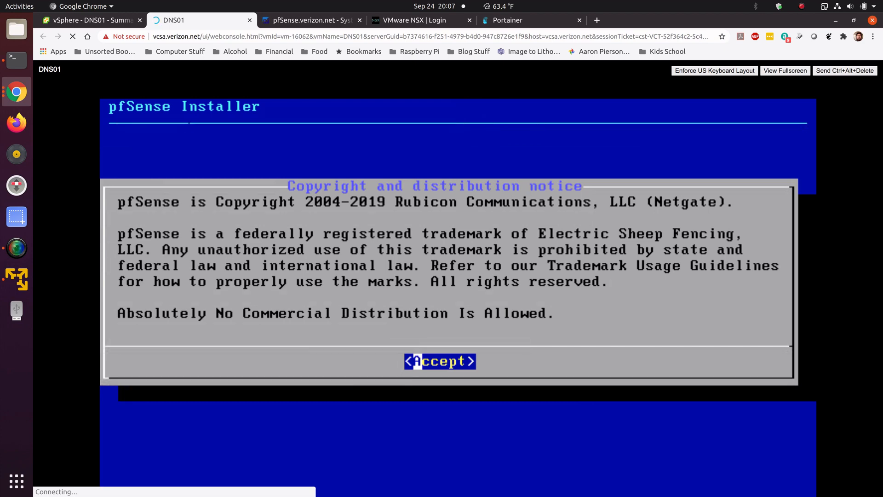
{"action": "key", "text": "Return"}
{"action": "key", "text": "Return"}
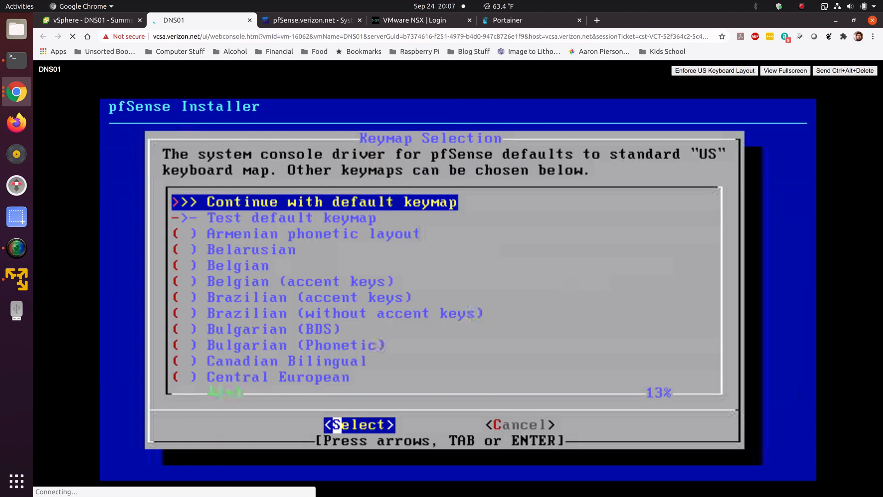
Step: Partition the disk with Auto (UFS) guided setup, decline opening a shell, and reboot into the installed system
{"action": "key", "text": "Return"}
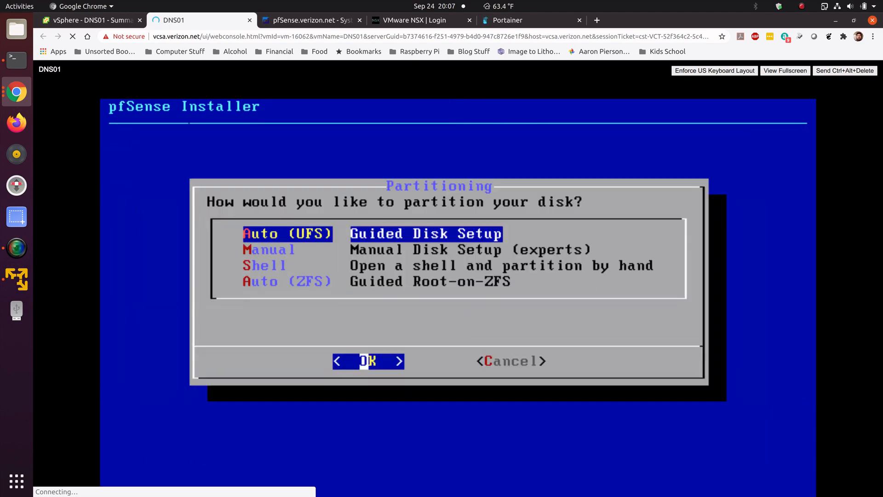
{"action": "key", "text": "Return"}
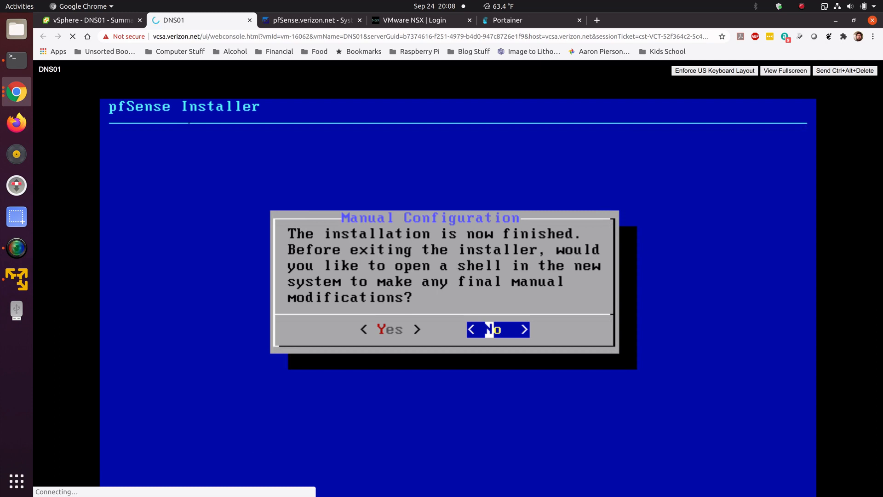
{"action": "key", "text": "Return"}
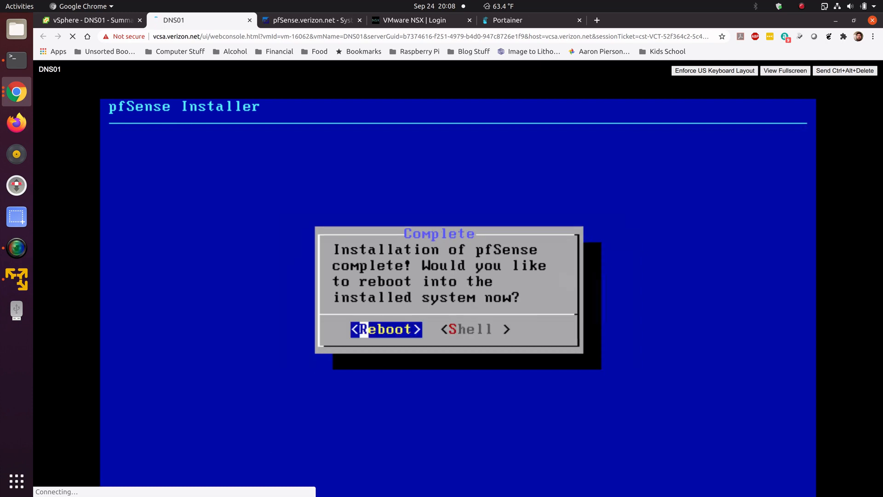
{"action": "key", "text": "Return"}
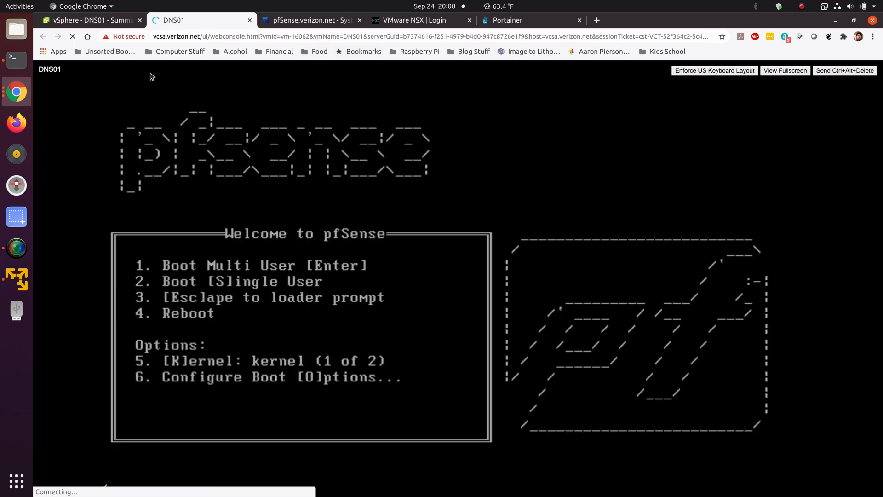
Step: In a terminal, ping 10.10.10.92 to check whether the address is already in use
{"action": "left_click", "coordinate": [22, 60]}
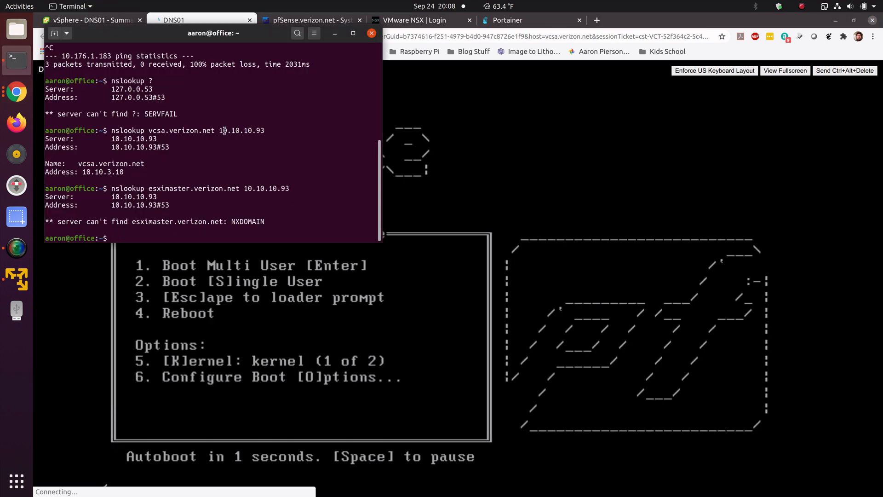
{"action": "type", "text": "ping 10"}
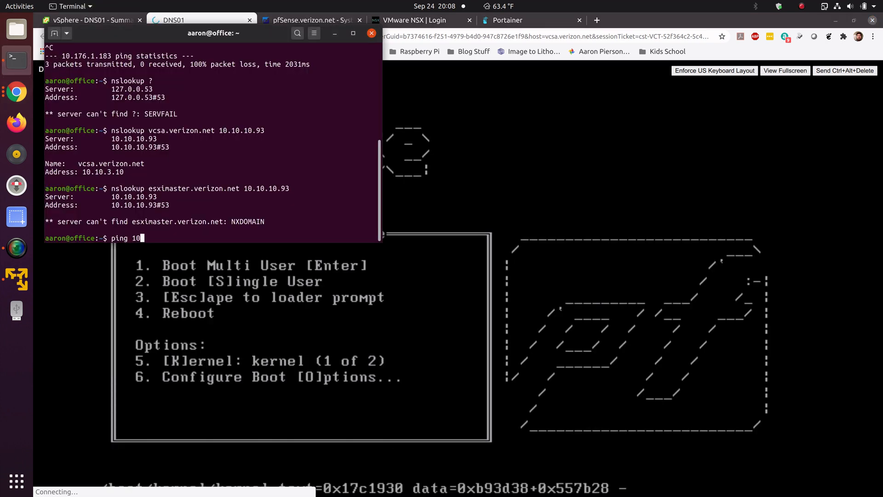
{"action": "type", "text": ".10.10.92"}
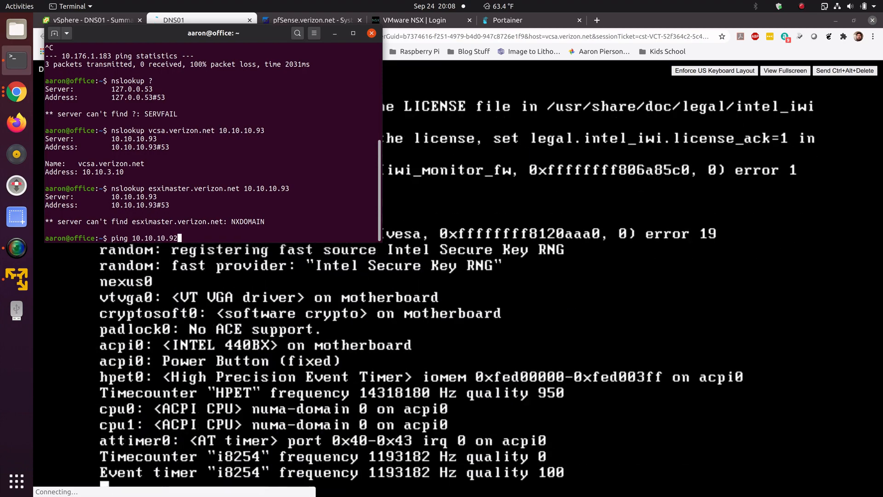
{"action": "key", "text": "Return"}
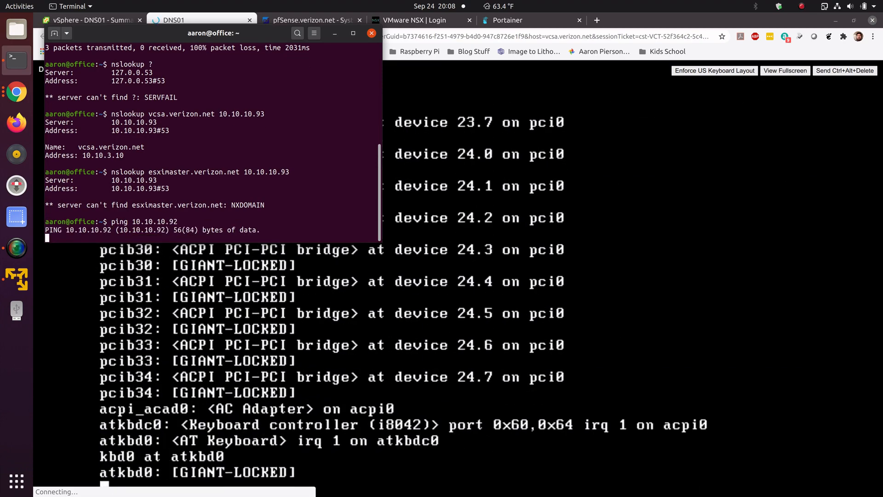
Step: Stop the ping, ping 10.10.10.91 instead, and return to the DNS01 console
{"action": "key", "text": "ctrl+c"}
{"action": "key", "text": "Up"}
{"action": "key", "text": "BackSpace"}
{"action": "type", "text": "10.10.10.9"}
{"action": "key", "text": "Return"}
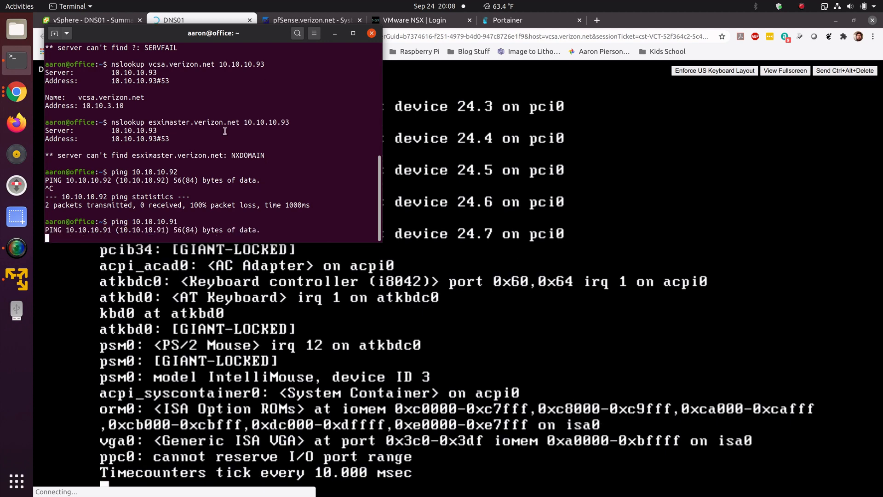
{"action": "key", "text": "alt+Tab"}
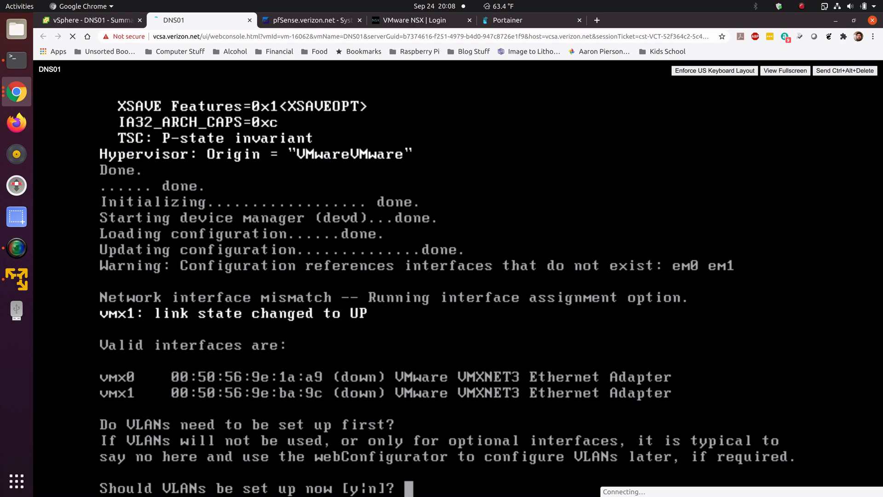
Step: Decline VLAN setup and assign vmx0 as the WAN interface
{"action": "type", "text": "n"}
{"action": "key", "text": "Return"}
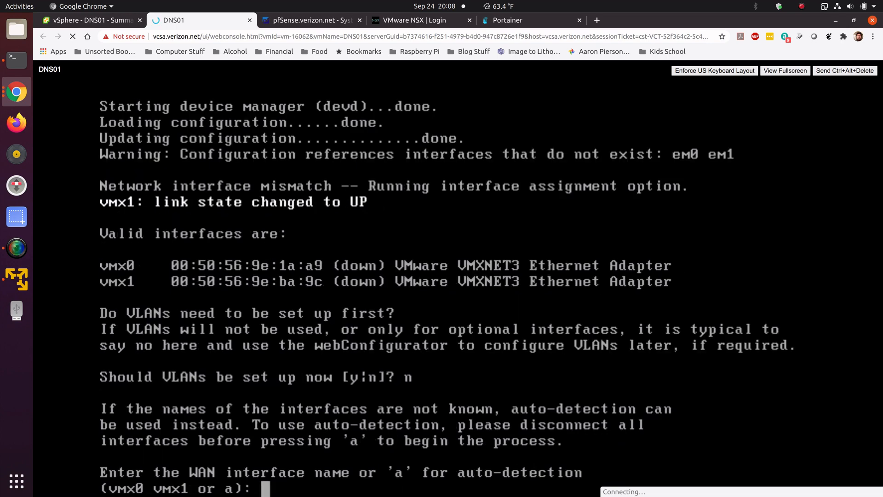
{"action": "type", "text": "vmx0"}
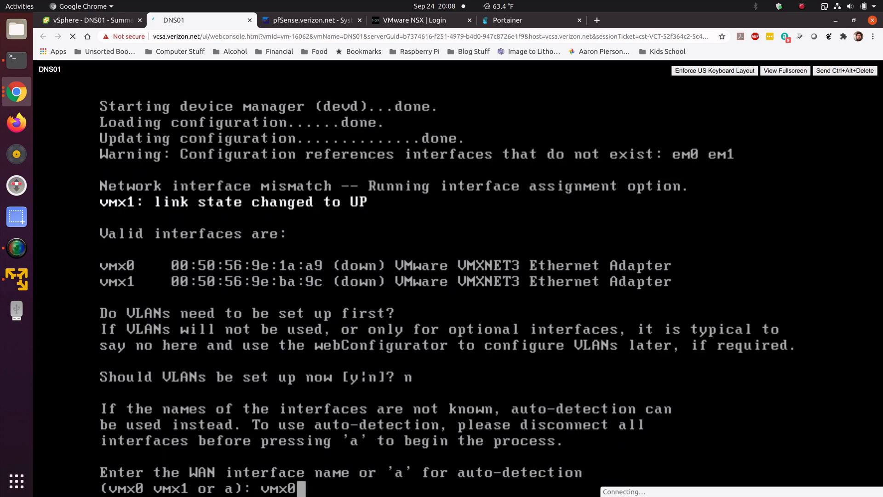
{"action": "key", "text": "Return"}
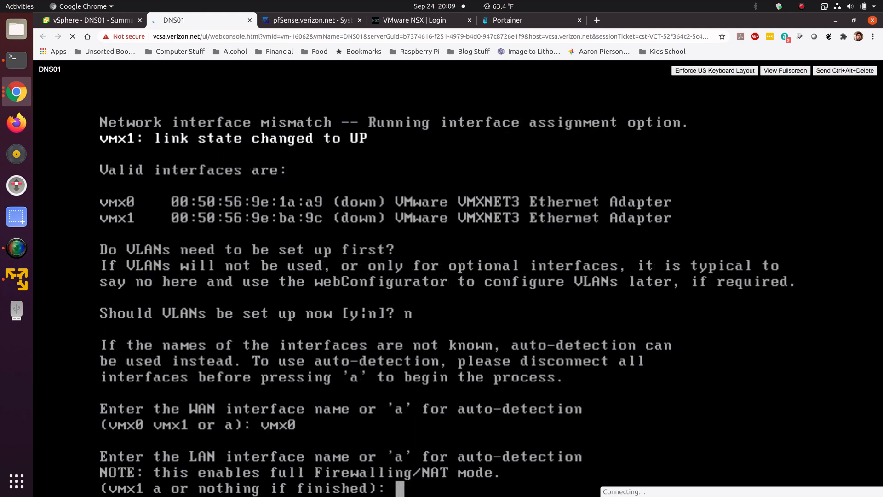
Step: Assign vmx1 as the LAN interface and confirm the interface assignments
{"action": "type", "text": "vmx1"}
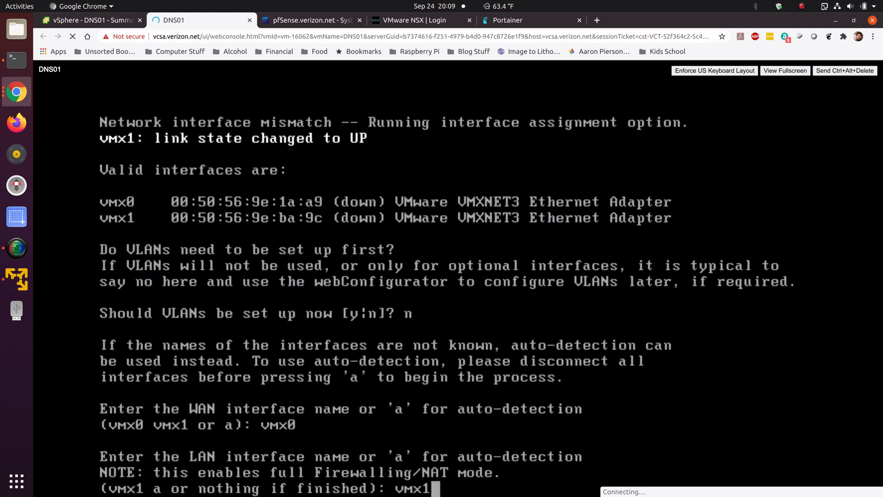
{"action": "key", "text": "Return"}
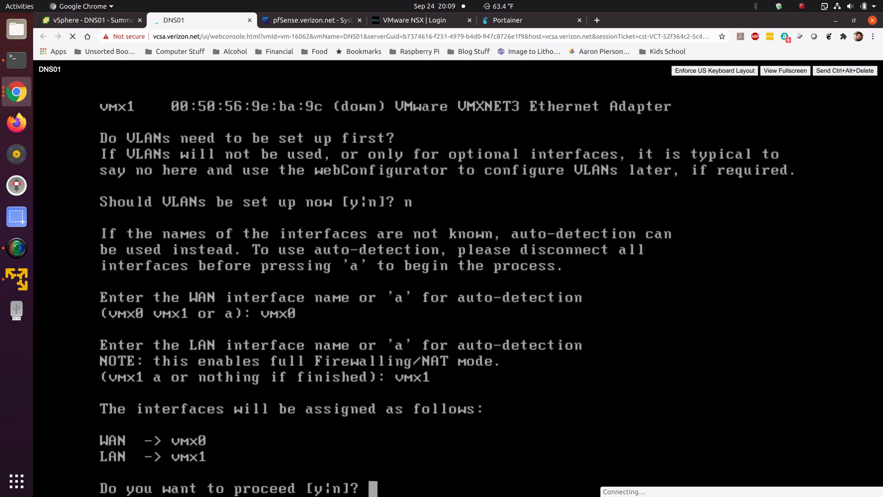
{"action": "type", "text": "y"}
{"action": "key", "text": "Return"}
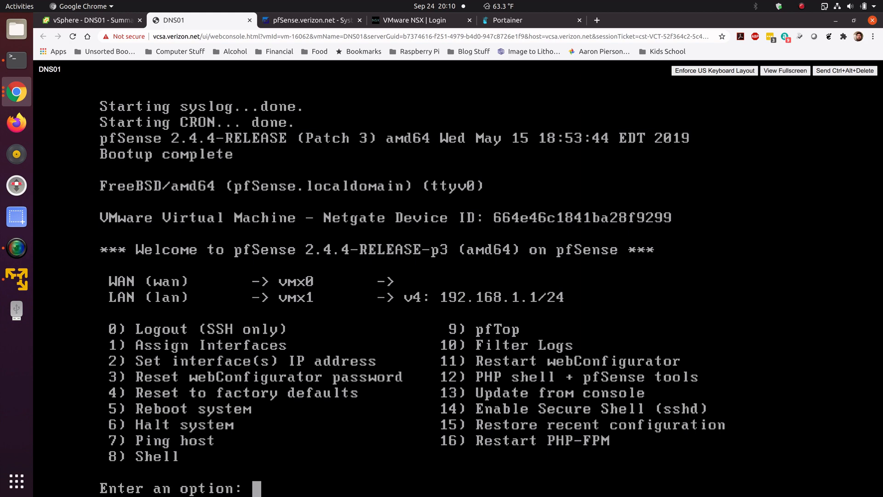
Step: Set the LAN interface IP address to 10.10.10.92 with a 24-bit subnet mask
{"action": "type", "text": "2"}
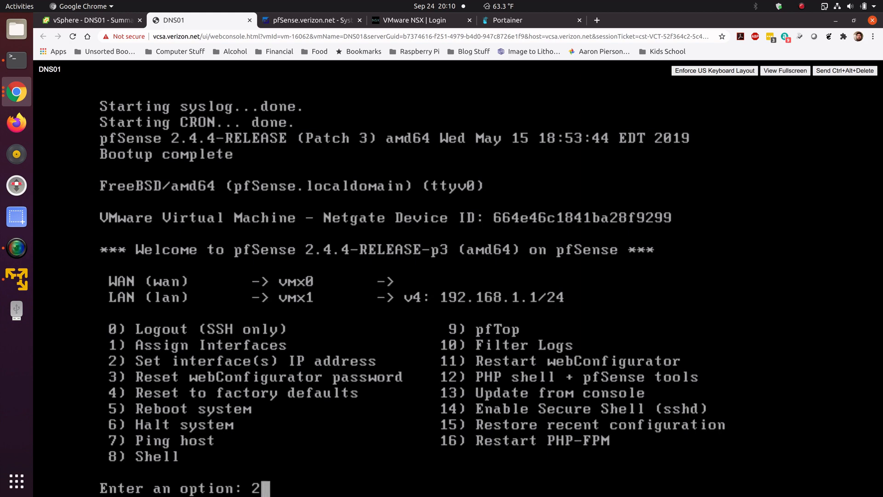
{"action": "key", "text": "Return"}
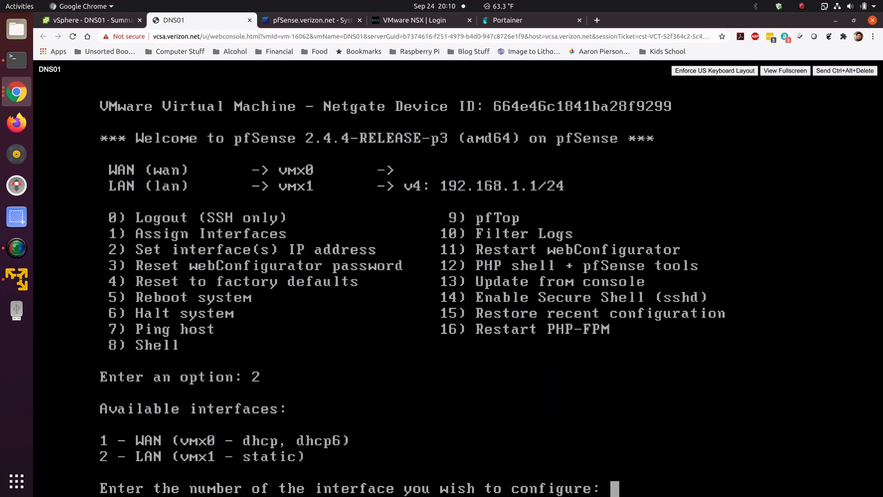
{"action": "type", "text": "2"}
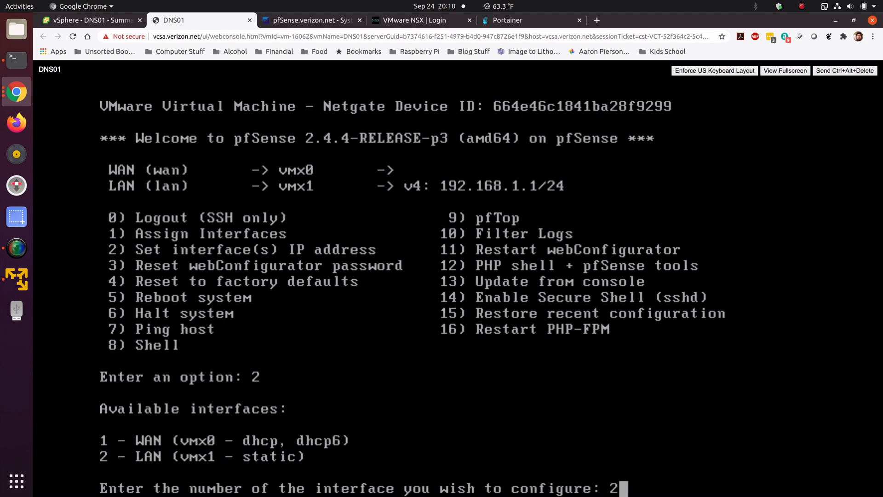
{"action": "key", "text": "Return"}
{"action": "type", "text": "10.10.10."}
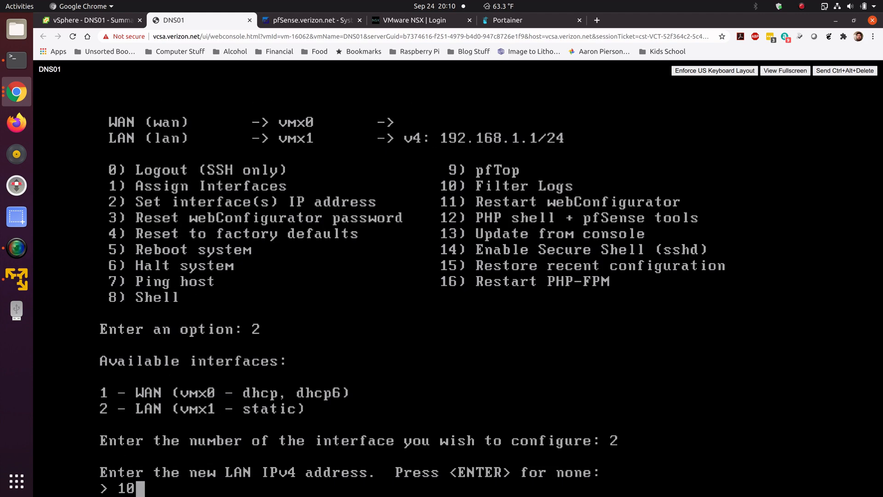
{"action": "type", "text": "92"}
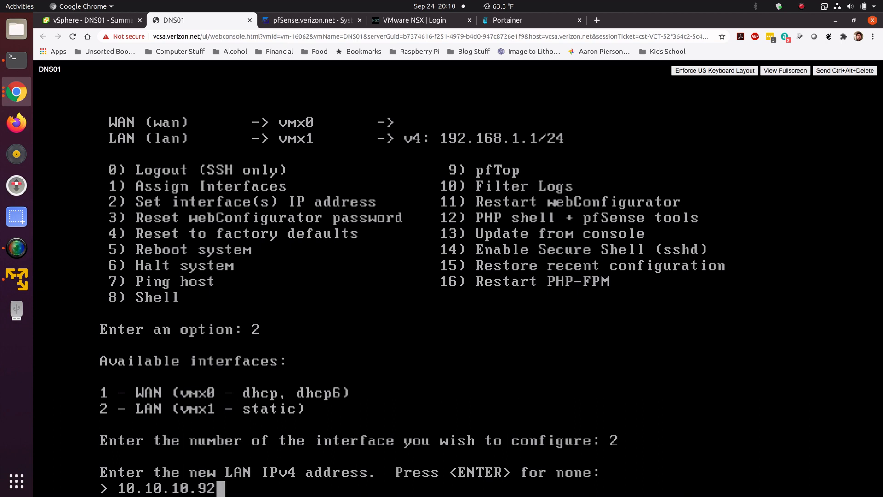
{"action": "key", "text": "Return"}
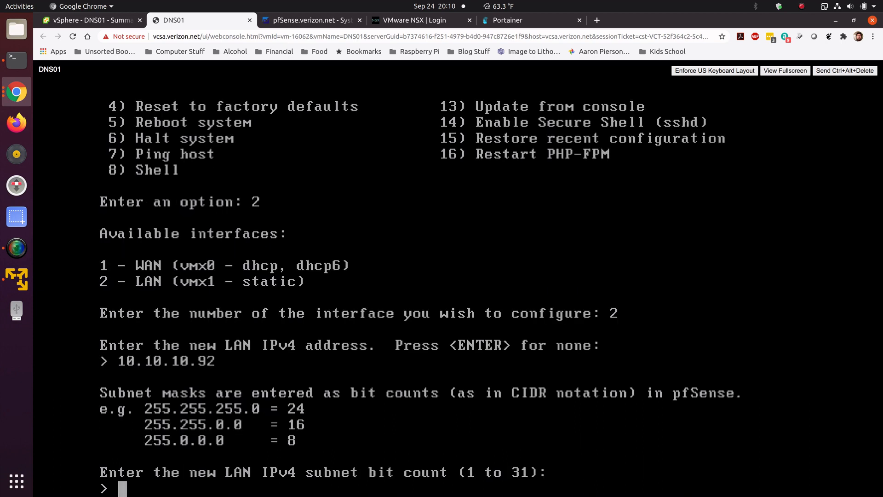
{"action": "type", "text": "24"}
{"action": "key", "text": "Return"}
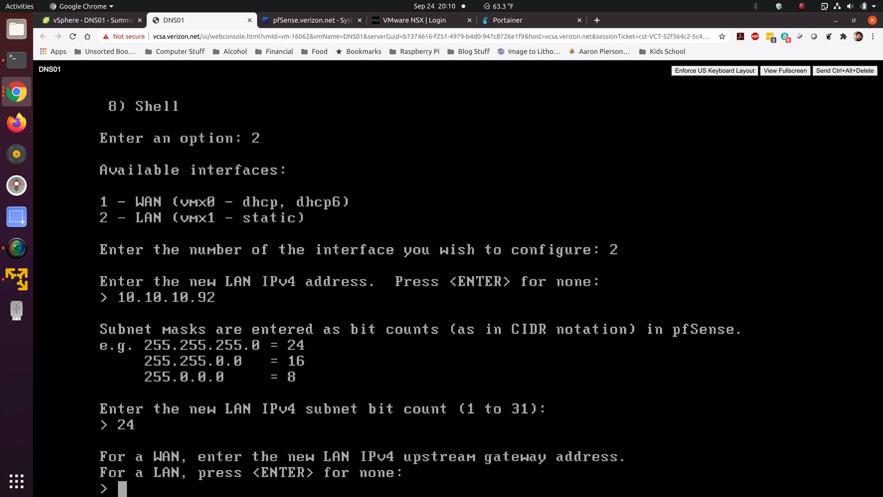
Step: Set the LAN upstream gateway to 10.10.10.1 and leave the IPv6 address empty
{"action": "type", "text": "10.10.10.1"}
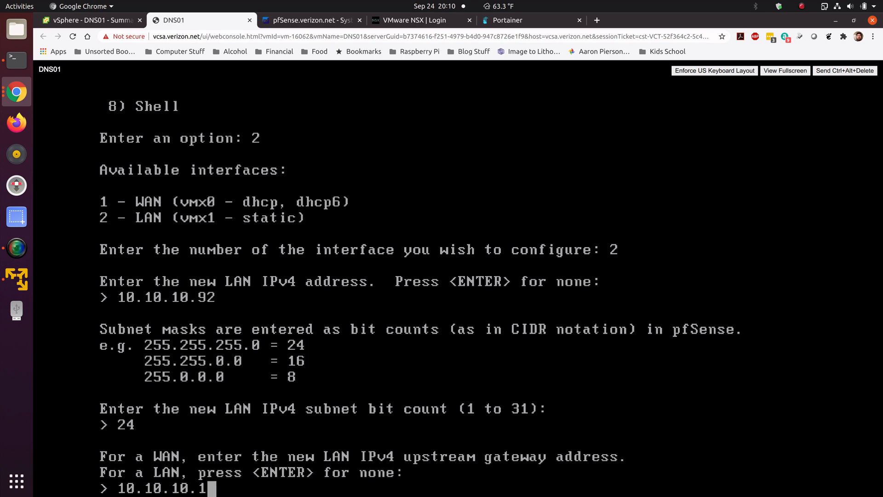
{"action": "key", "text": "Return"}
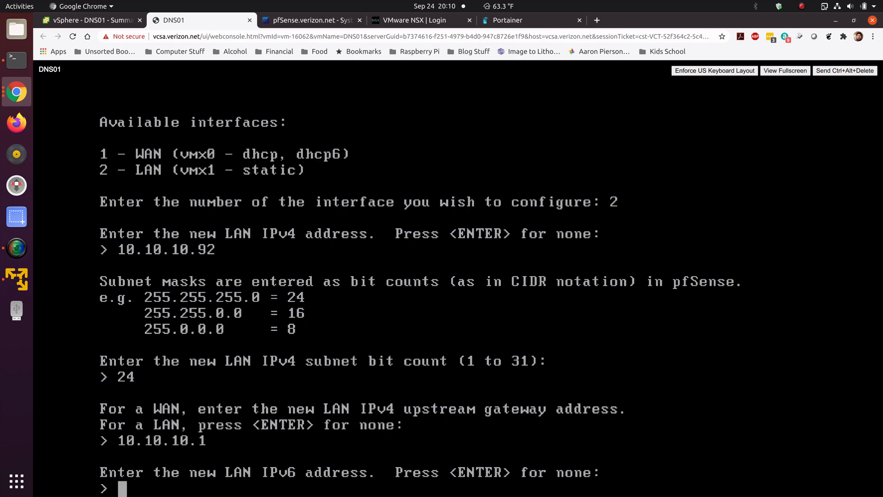
{"action": "key", "text": "Return"}
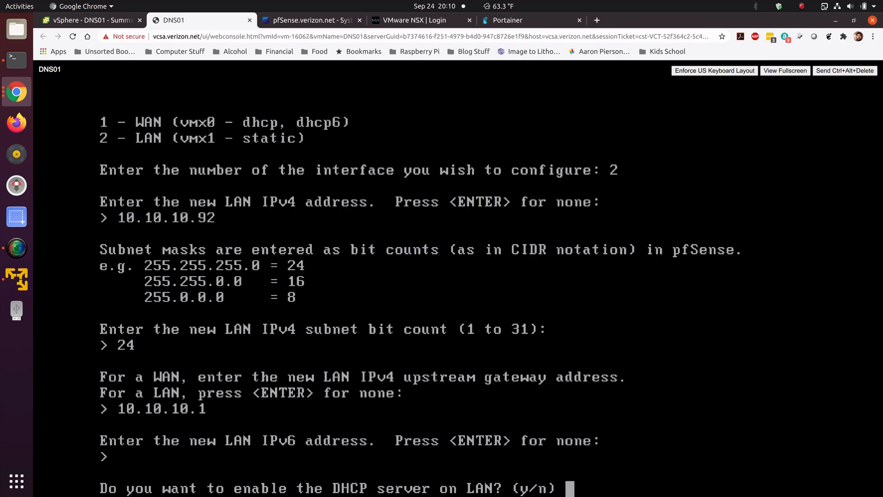
Step: Decline enabling the LAN DHCP server and reverting to HTTP, then return to the console menu
{"action": "type", "text": "n"}
{"action": "key", "text": "Return"}
{"action": "type", "text": "n"}
{"action": "key", "text": "Return"}
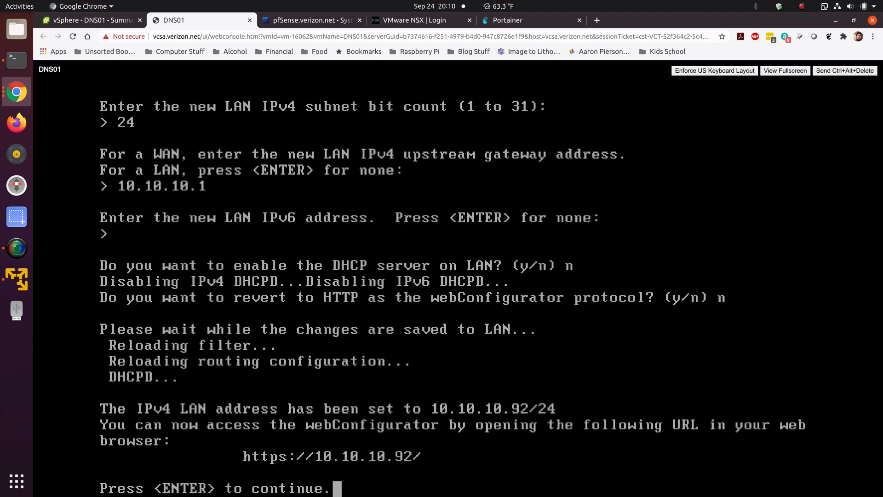
{"action": "key", "text": "Return"}
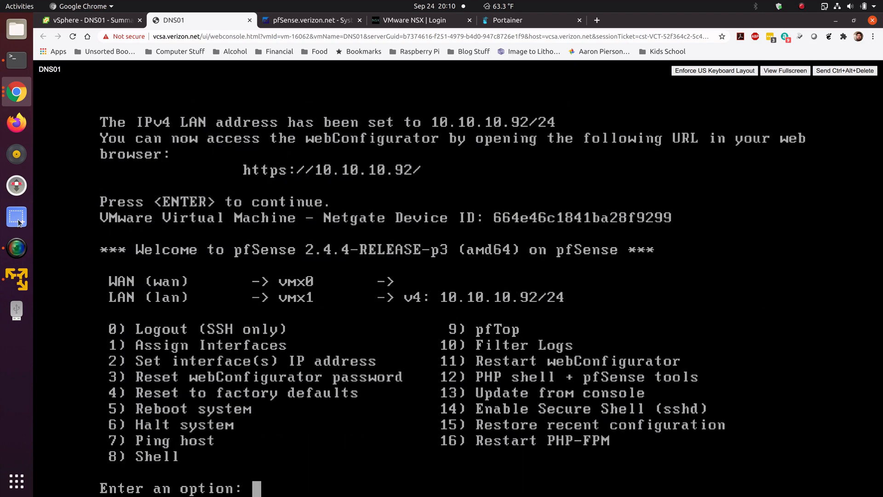
Step: In the RHELNAS VM's Firefox, open 10.10.10.92
{"action": "left_click", "coordinate": [19, 278]}
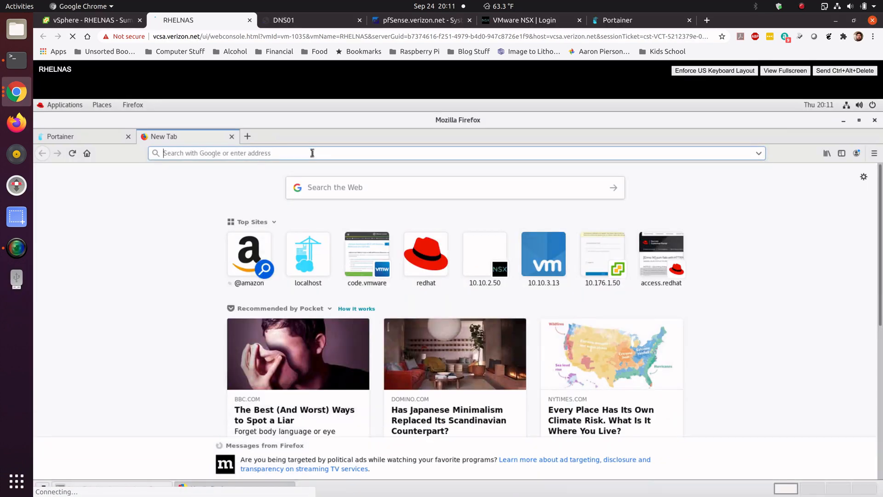
{"action": "type", "text": "10.1"}
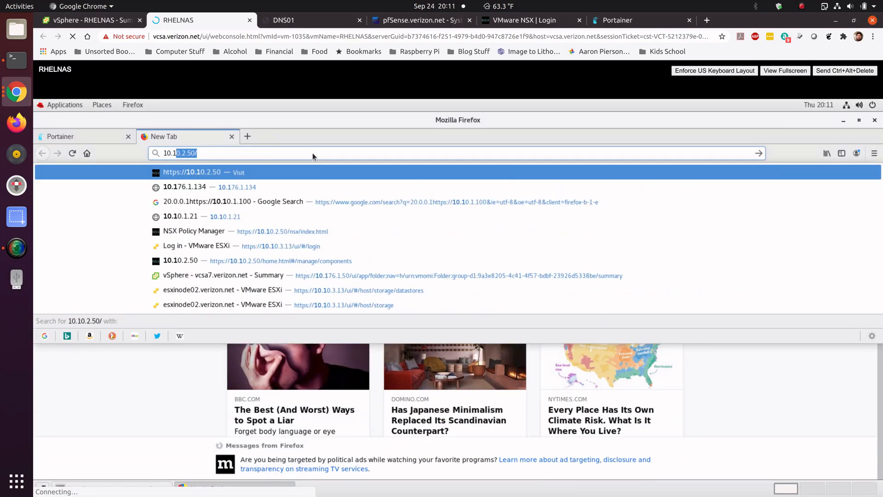
{"action": "type", "text": "0.10.92"}
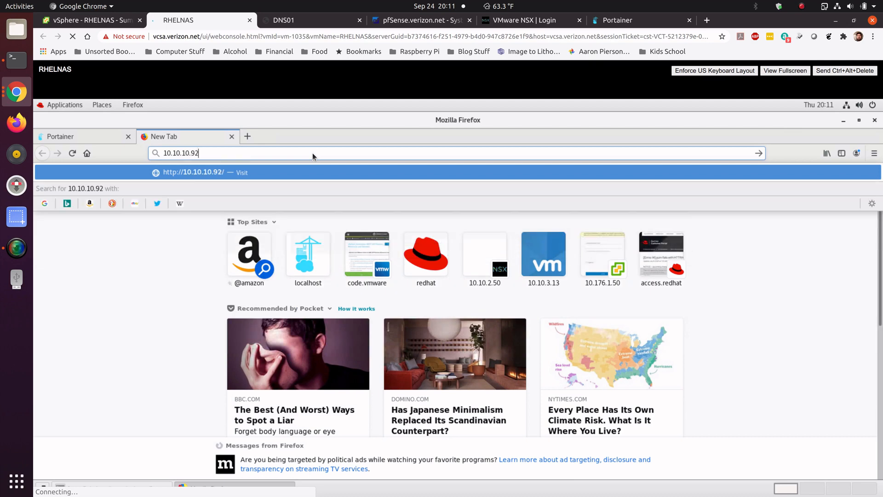
{"action": "key", "text": "Return"}
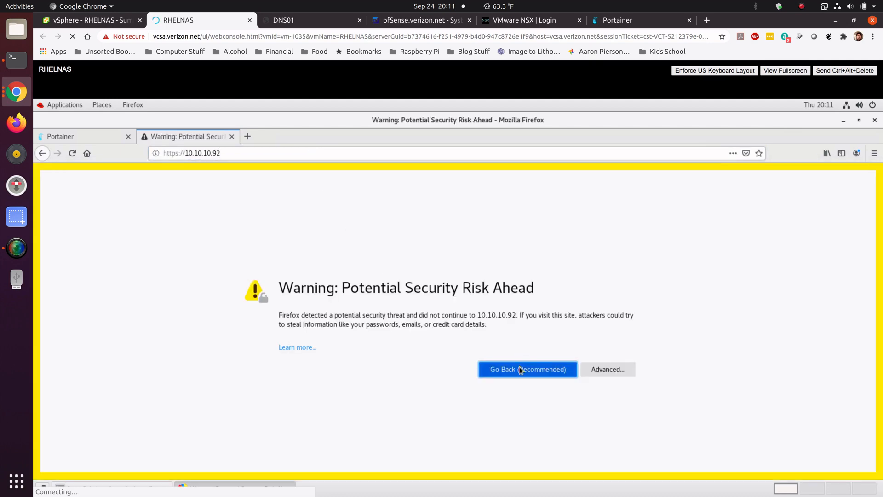
Step: Expand the certificate warning's advanced details and go back
{"action": "left_click", "coordinate": [598, 371]}
{"action": "scroll", "coordinate": [432, 432], "scroll_direction": "down", "scroll_amount": 2}
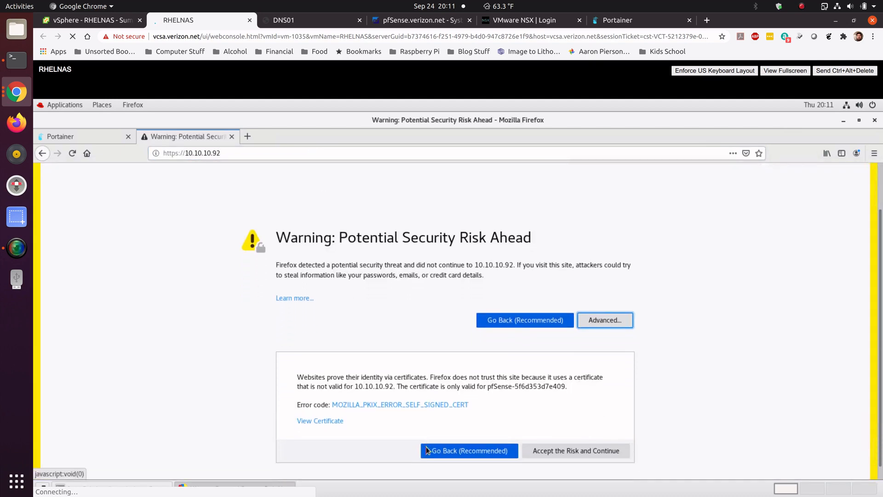
{"action": "left_click", "coordinate": [453, 447]}
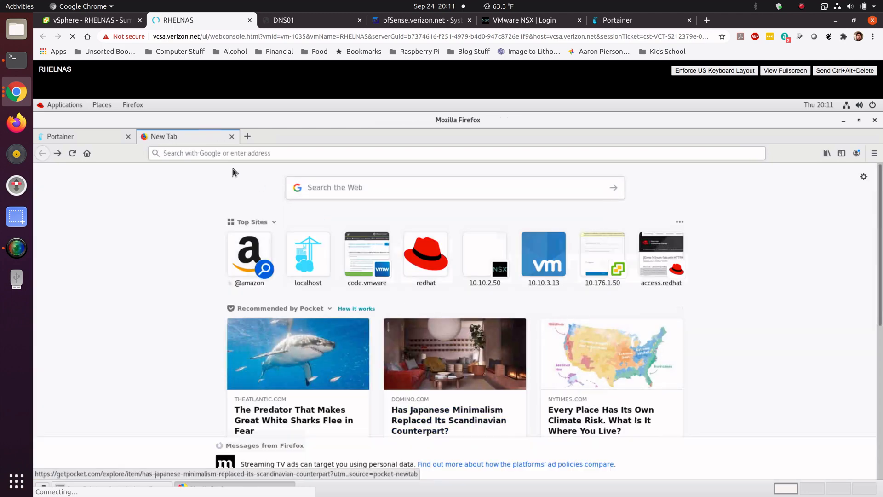
Step: Reopen 10.10.10.92 in Firefox and accept the self-signed certificate risk to continue to the site
{"action": "left_click", "coordinate": [293, 152]}
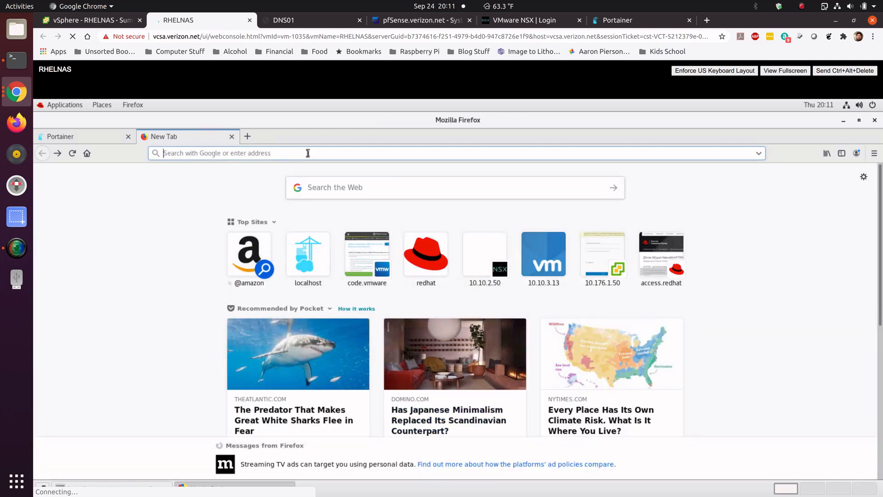
{"action": "type", "text": "10.10.10.92"}
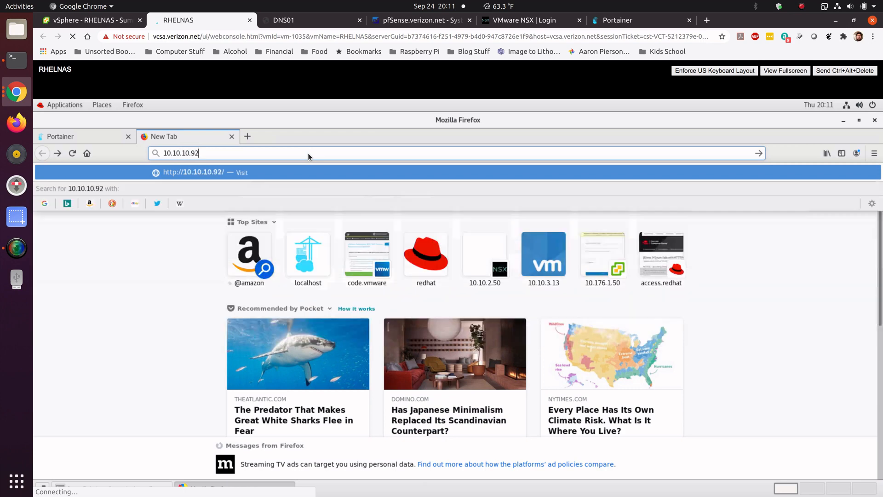
{"action": "key", "text": "Return"}
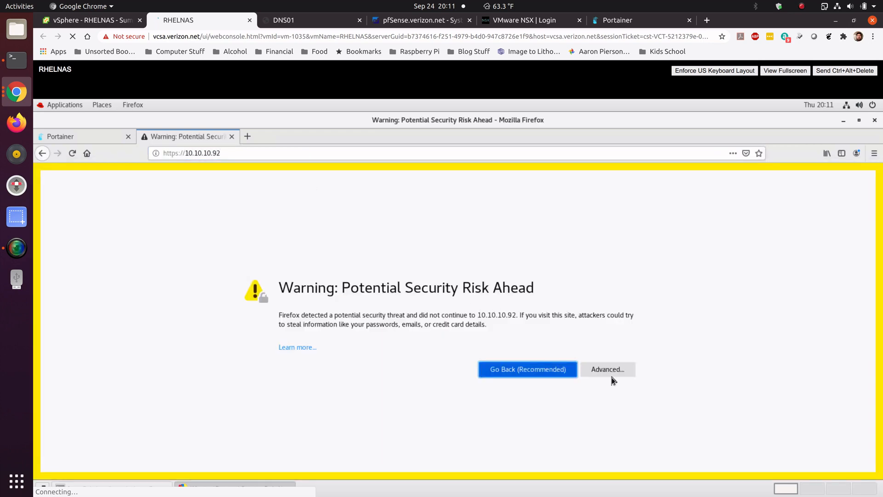
{"action": "left_click", "coordinate": [609, 371]}
{"action": "scroll", "coordinate": [390, 388], "scroll_direction": "down", "scroll_amount": 1}
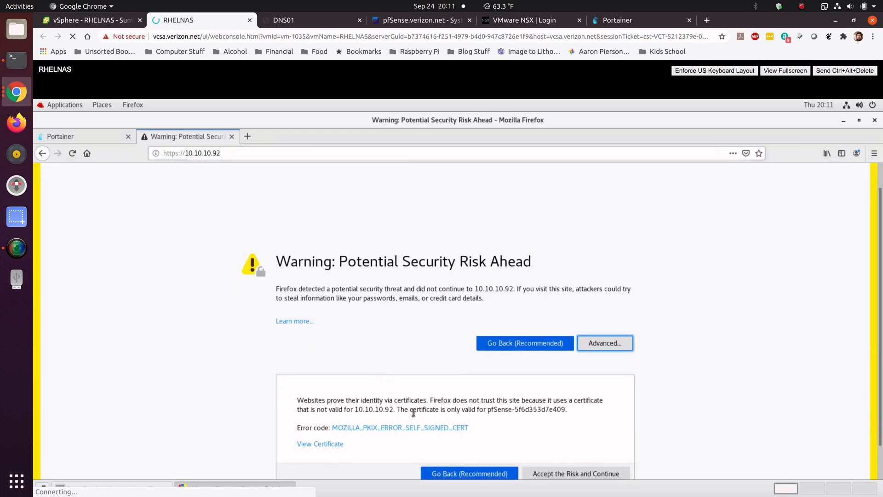
{"action": "left_click", "coordinate": [559, 473]}
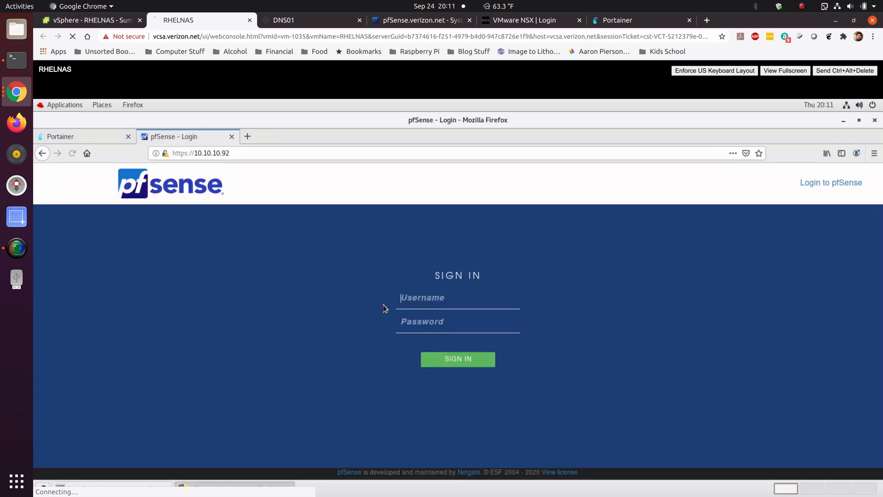
Step: Sign in to the pfSense web configurator as admin with the account password, declining to save the login
{"action": "left_click", "coordinate": [426, 299]}
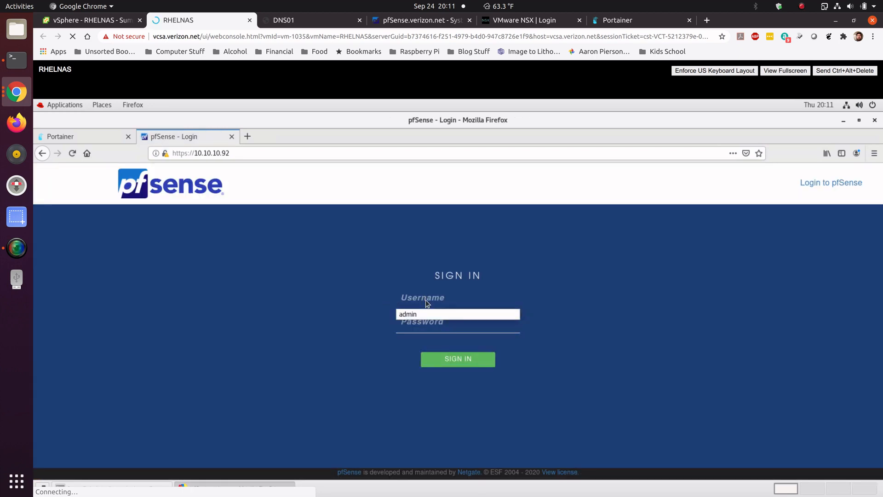
{"action": "type", "text": "admin"}
{"action": "key", "text": "Tab"}
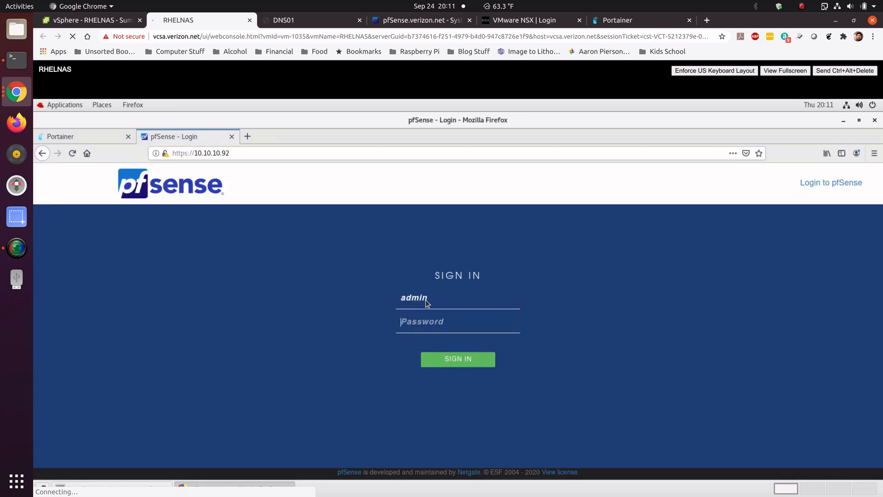
{"action": "type", "text": "•••••••"}
{"action": "key", "text": "Return"}
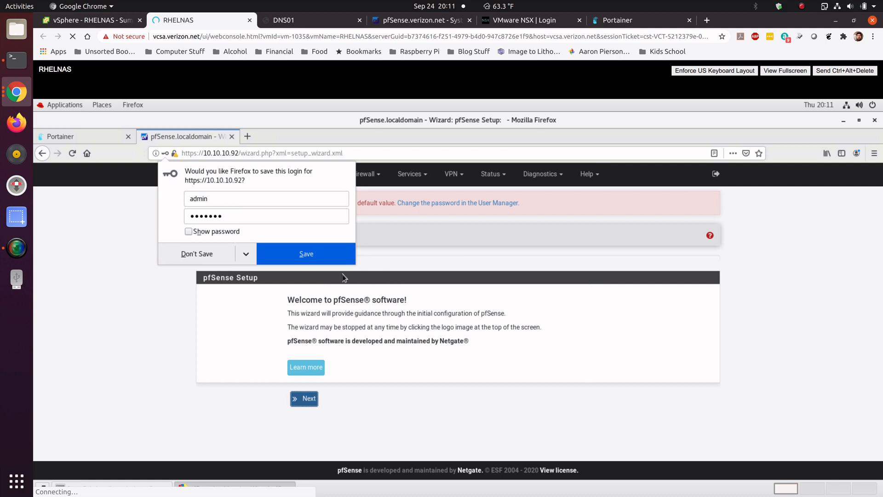
{"action": "left_click", "coordinate": [211, 256]}
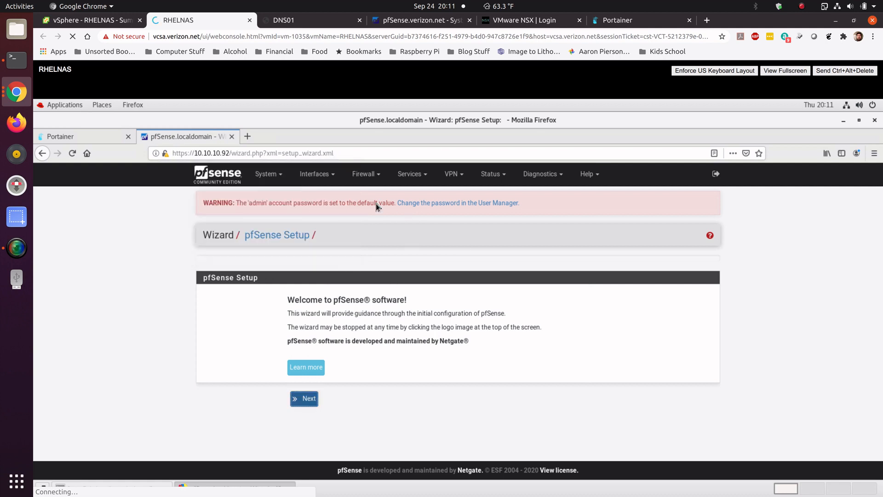
Step: Change the admin account password in the User Manager, entering and confirming the new password, and save it
{"action": "left_click", "coordinate": [432, 202]}
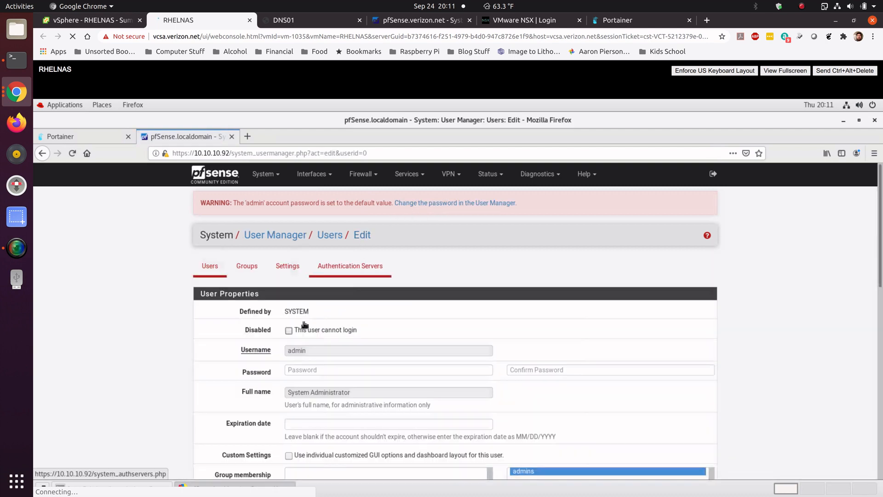
{"action": "left_click", "coordinate": [320, 368]}
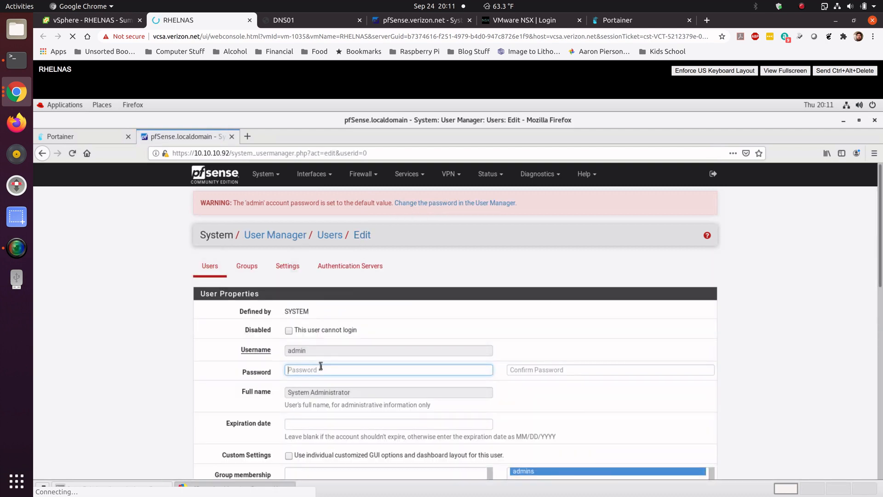
{"action": "type", "text": "•••••"}
{"action": "key", "text": "Tab"}
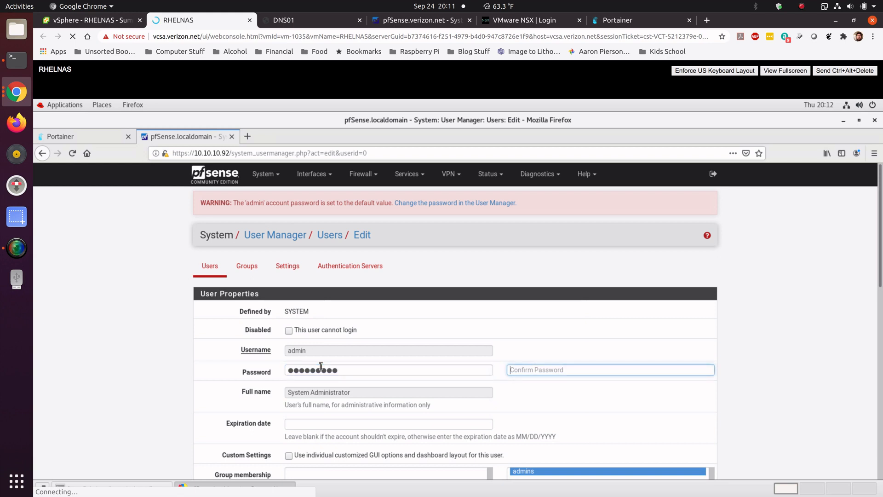
{"action": "type", "text": "••"}
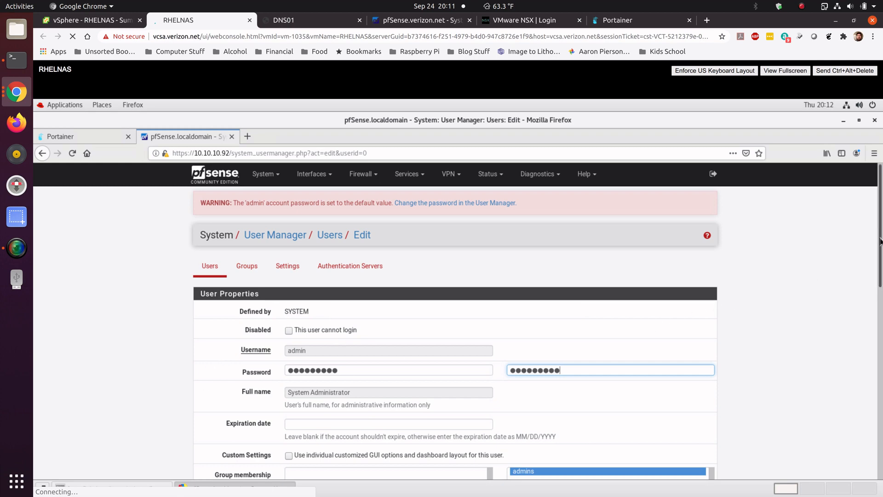
{"action": "left_click_drag", "start_coordinate": [881, 237], "coordinate": [882, 444]}
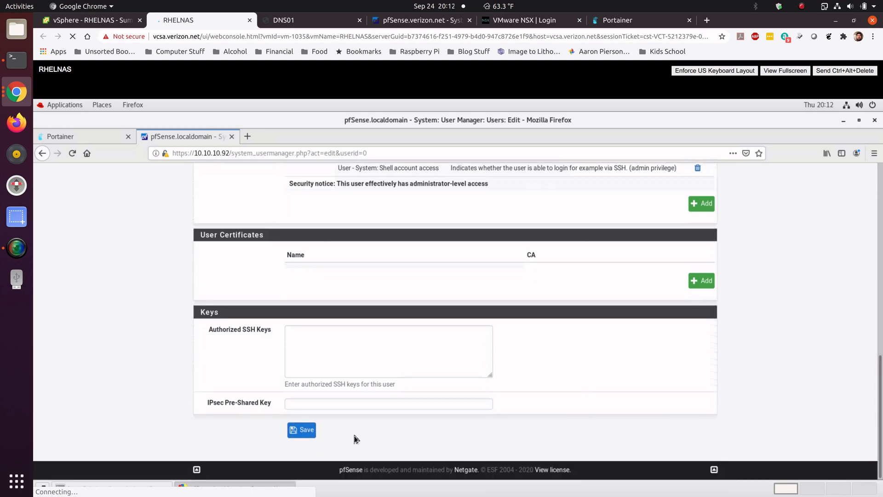
{"action": "left_click", "coordinate": [303, 431]}
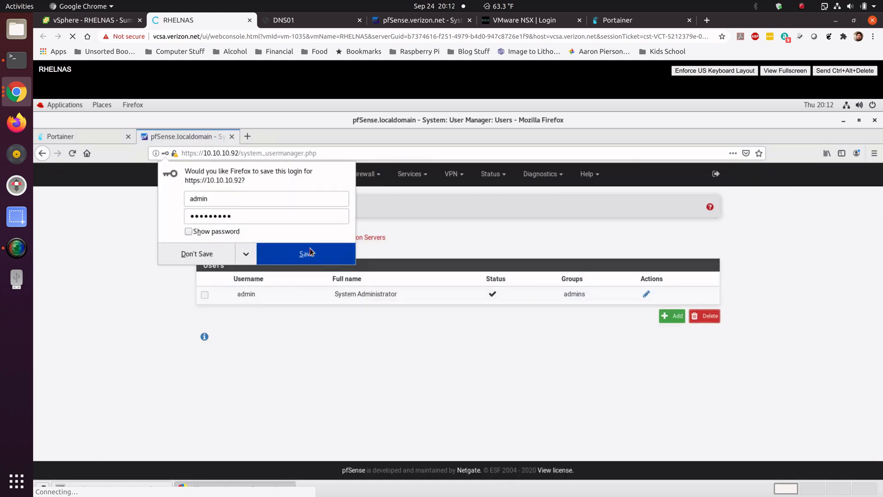
{"action": "left_click", "coordinate": [306, 254]}
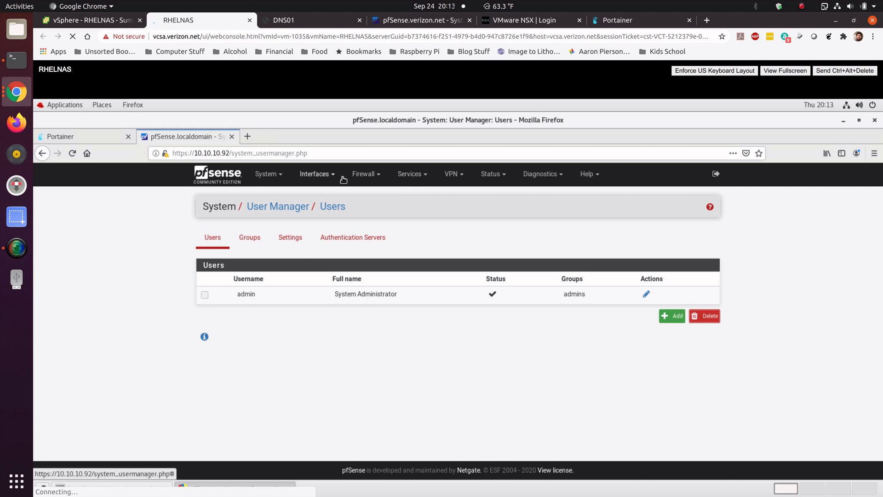
Step: Edit the default IPv4 LAN allow firewall rule so its source is any, then save and apply the changes
{"action": "left_click", "coordinate": [364, 175]}
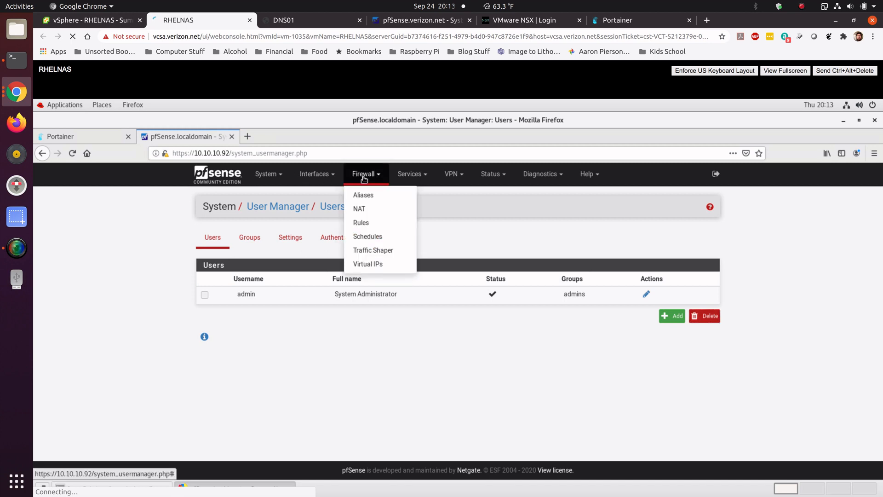
{"action": "left_click", "coordinate": [360, 222]}
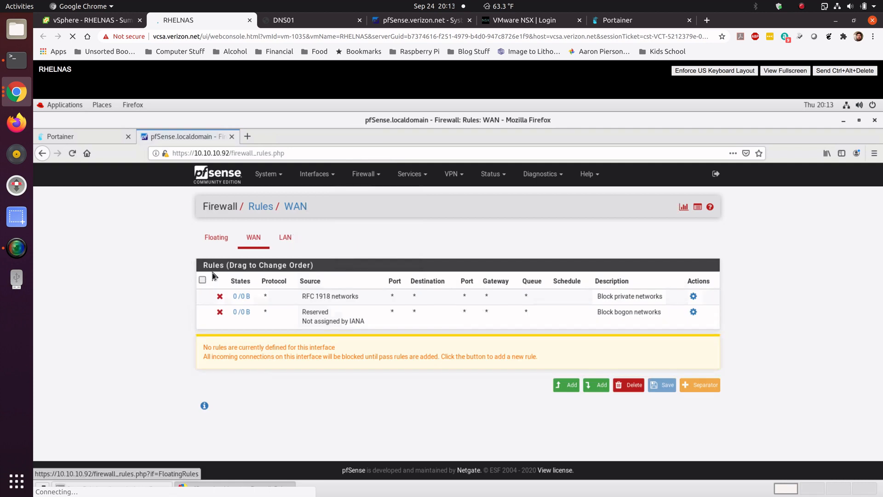
{"action": "left_click", "coordinate": [287, 239]}
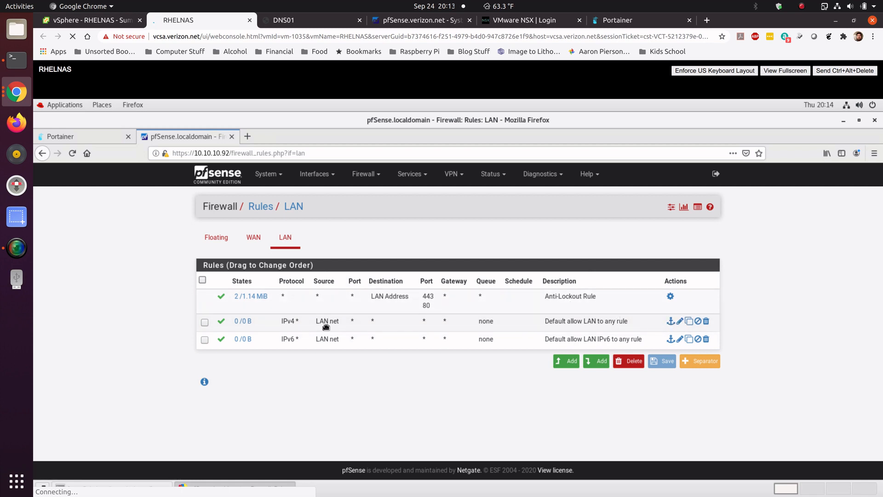
{"action": "left_click", "coordinate": [679, 320]}
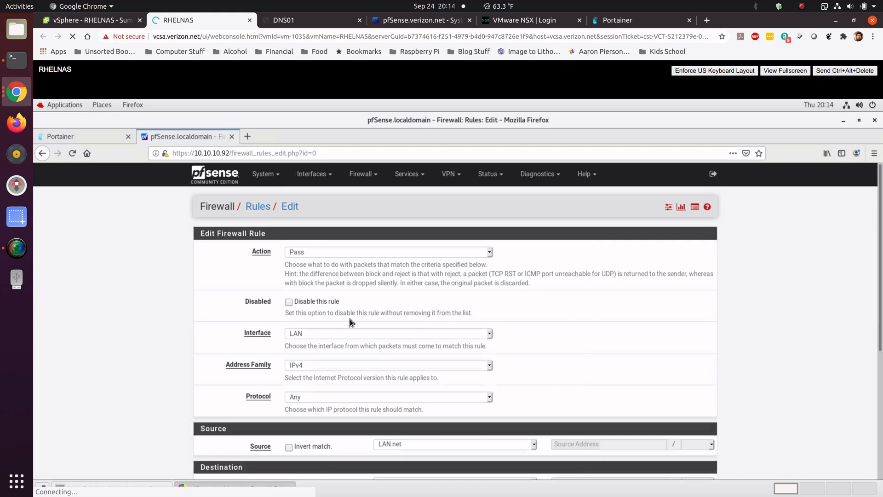
{"action": "scroll", "coordinate": [230, 363], "scroll_direction": "down", "scroll_amount": 3}
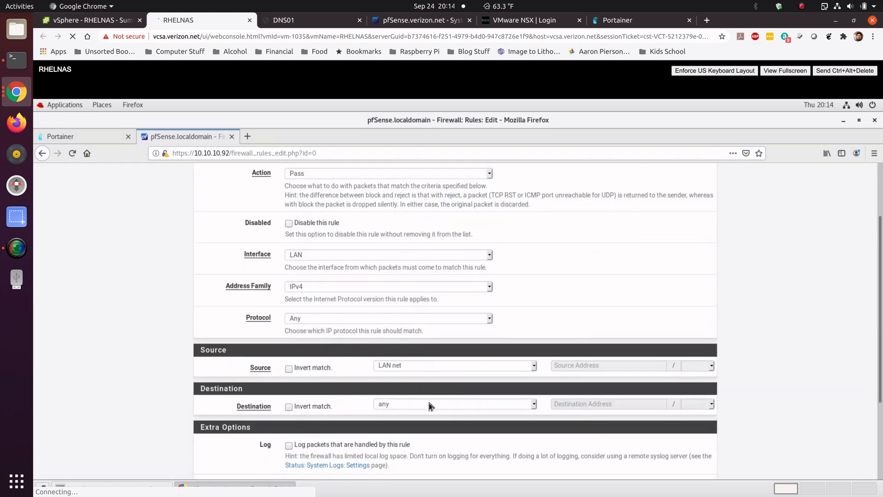
{"action": "left_click", "coordinate": [532, 365]}
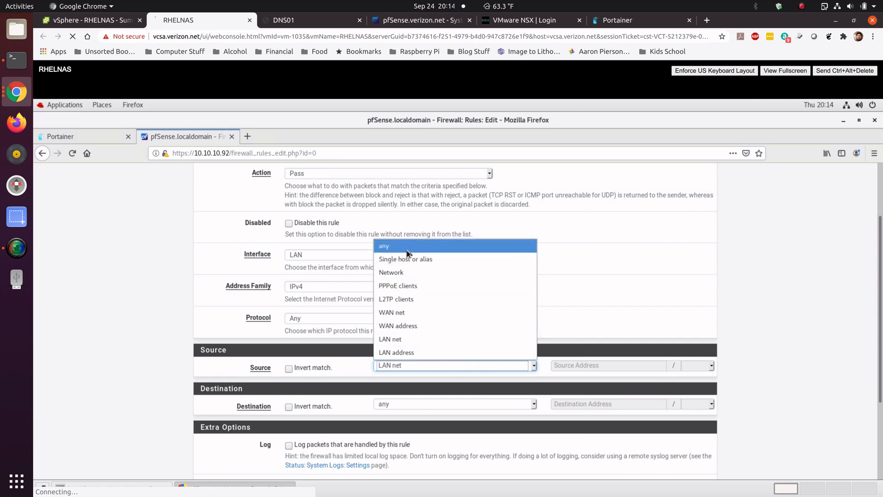
{"action": "left_click", "coordinate": [386, 246]}
{"action": "left_click", "coordinate": [165, 378]}
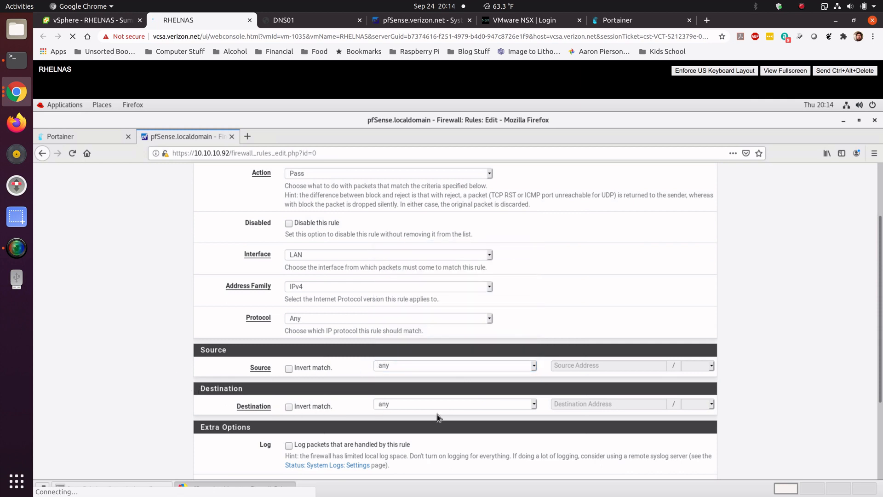
{"action": "left_click_drag", "start_coordinate": [878, 271], "coordinate": [876, 357]}
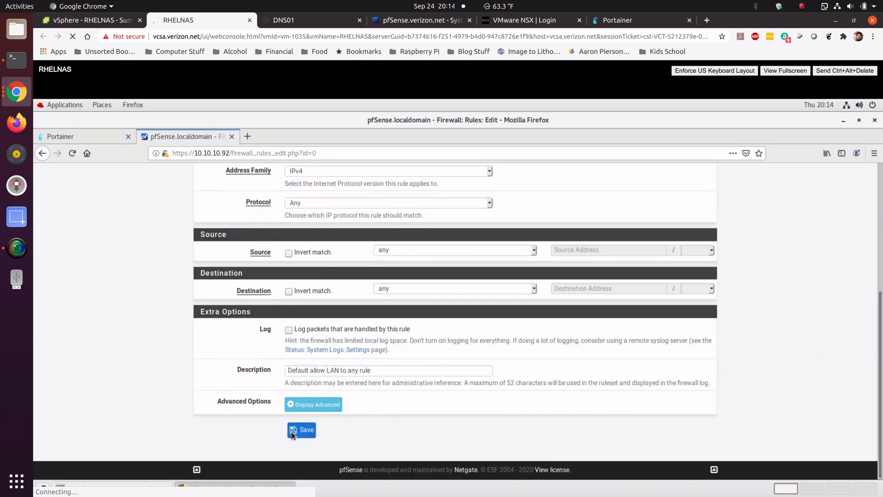
{"action": "left_click", "coordinate": [305, 430]}
{"action": "left_click", "coordinate": [684, 243]}
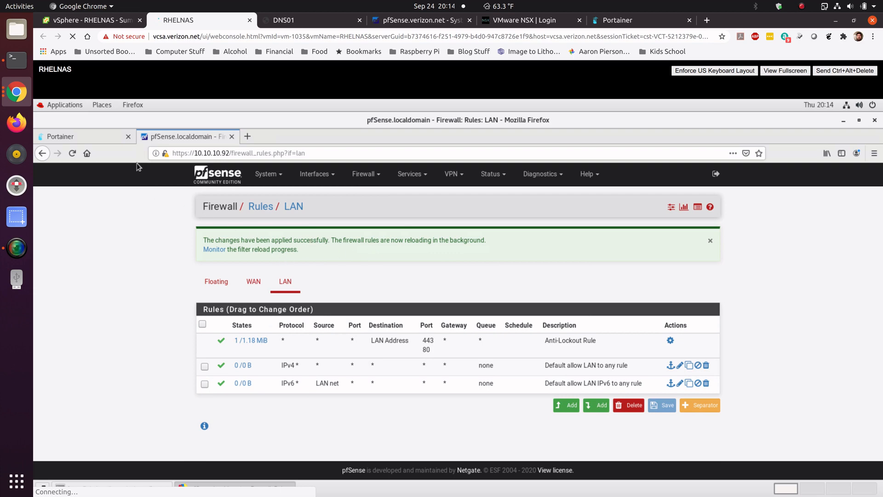
Step: Open the DNS Resolver general settings and review its options
{"action": "left_click", "coordinate": [423, 174]}
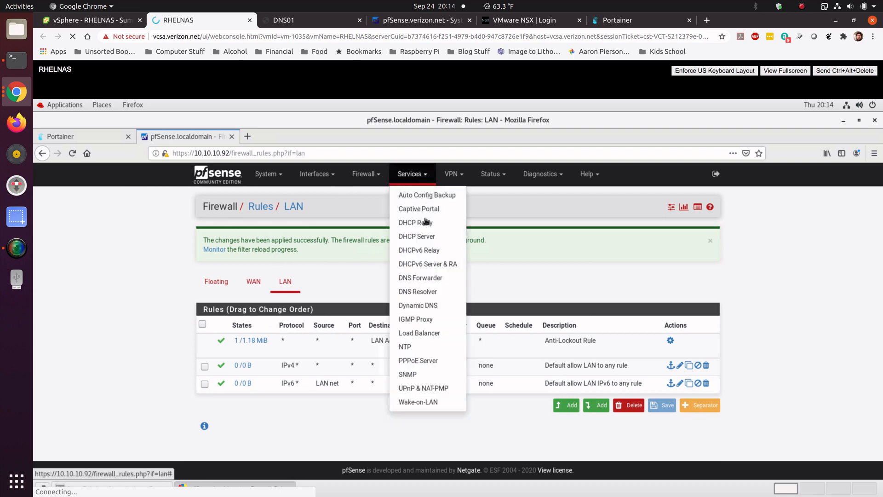
{"action": "left_click", "coordinate": [429, 293]}
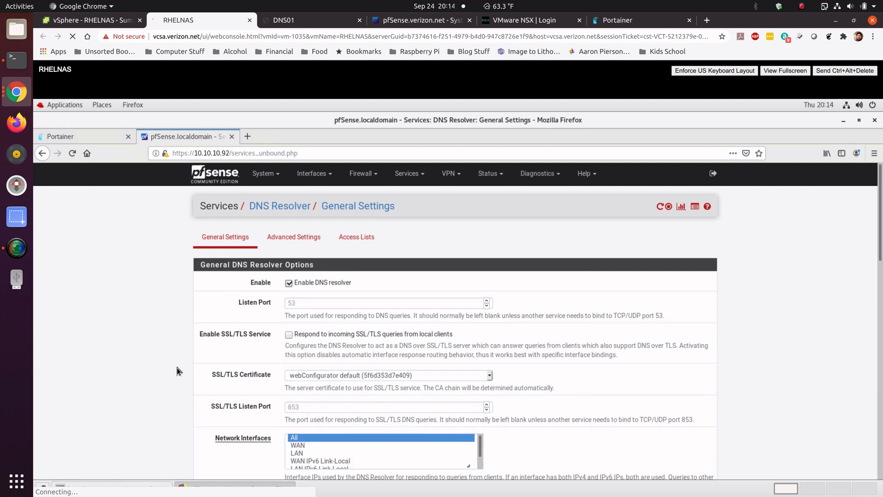
{"action": "scroll", "coordinate": [179, 370], "scroll_direction": "down", "scroll_amount": 1}
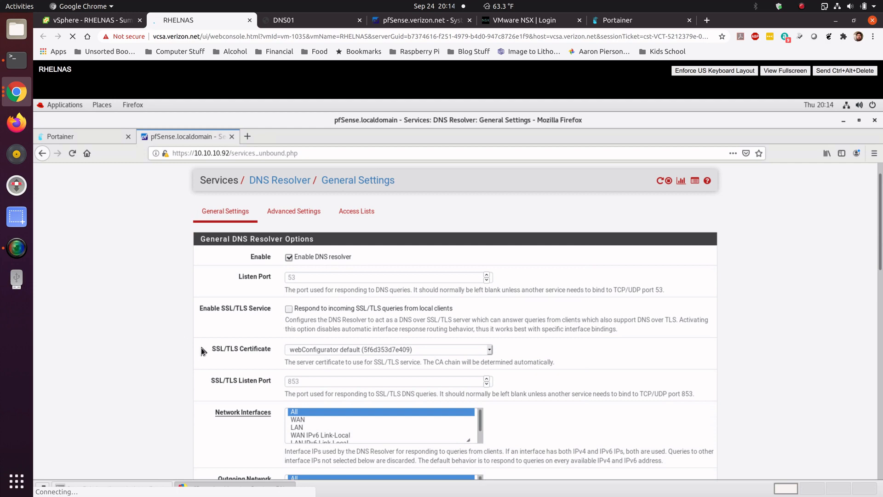
{"action": "scroll", "coordinate": [203, 348], "scroll_direction": "down", "scroll_amount": 5}
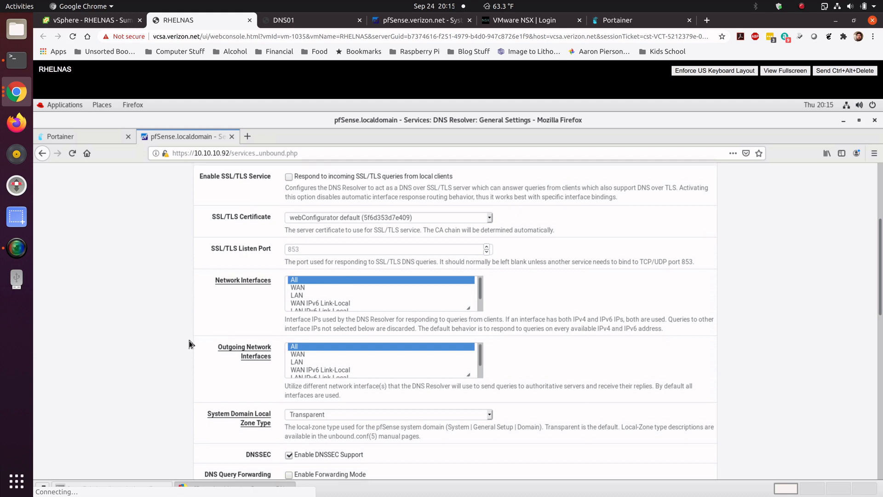
{"action": "scroll", "coordinate": [189, 337], "scroll_direction": "down", "scroll_amount": 4}
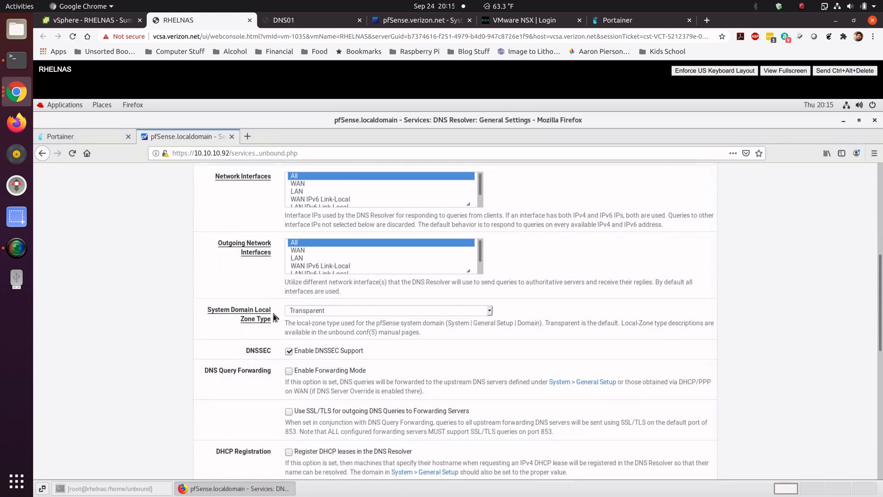
{"action": "scroll", "coordinate": [227, 318], "scroll_direction": "down", "scroll_amount": 1}
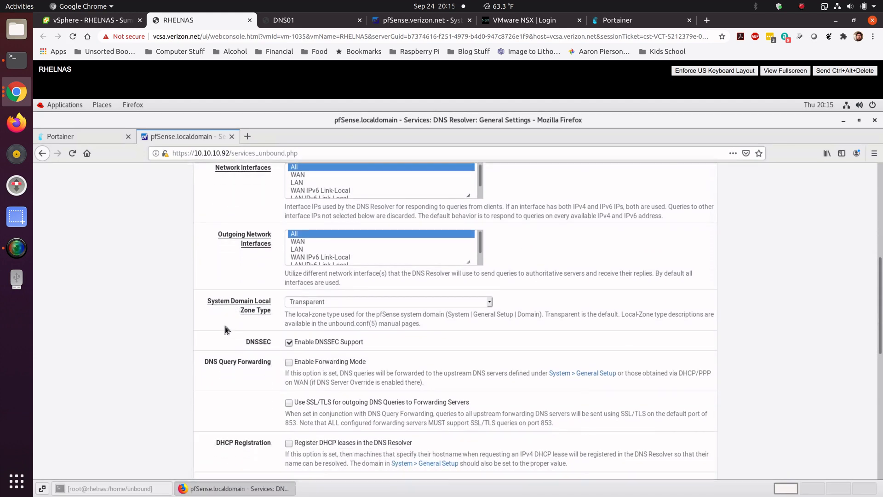
{"action": "scroll", "coordinate": [300, 315], "scroll_direction": "down", "scroll_amount": 1}
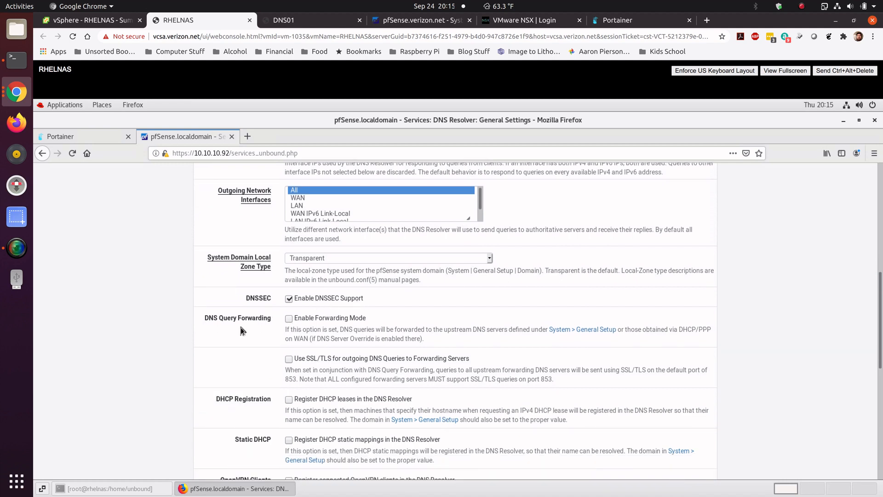
{"action": "scroll", "coordinate": [235, 331], "scroll_direction": "down", "scroll_amount": 2}
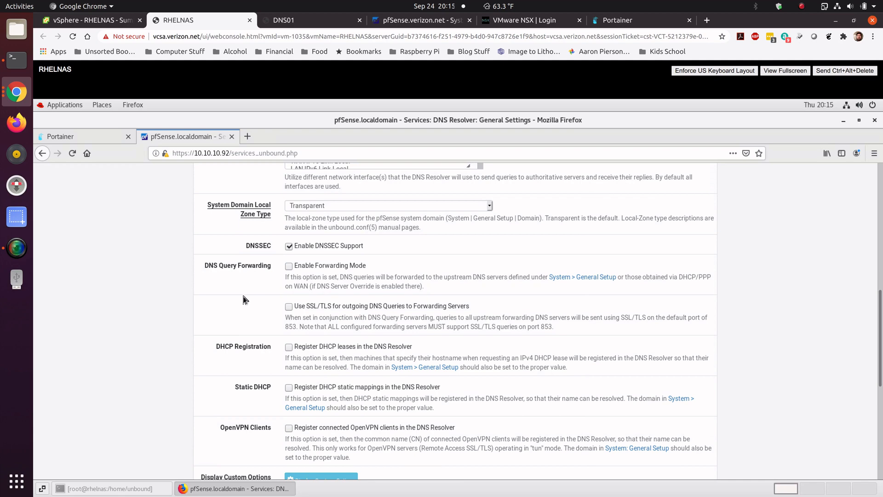
{"action": "scroll", "coordinate": [242, 299], "scroll_direction": "down", "scroll_amount": 3}
{"action": "scroll", "coordinate": [243, 299], "scroll_direction": "up", "scroll_amount": 2}
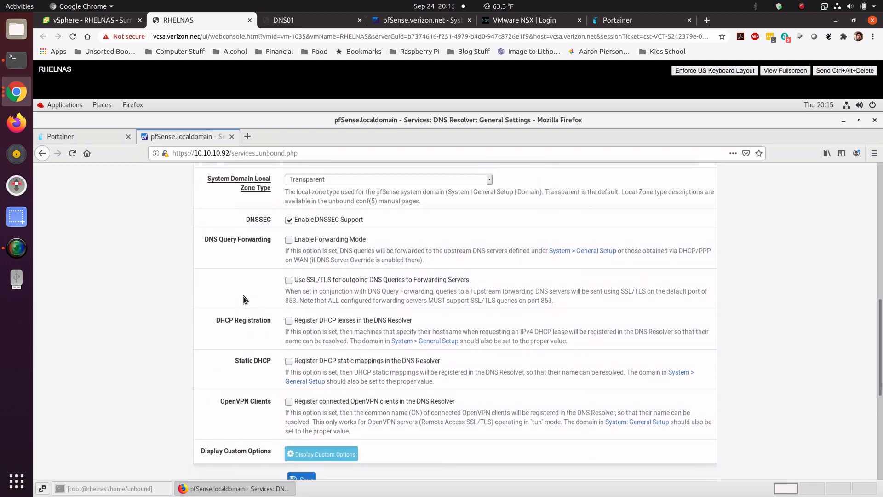
{"action": "scroll", "coordinate": [242, 298], "scroll_direction": "up", "scroll_amount": 9}
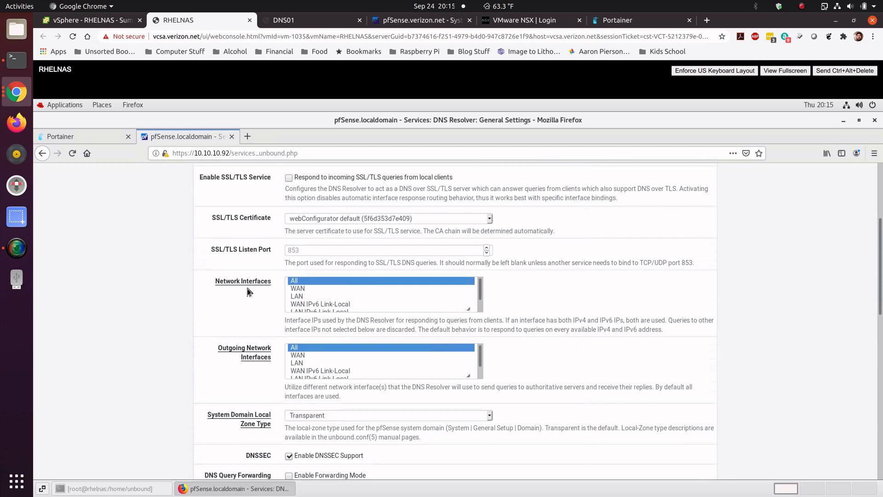
Step: In the DNS Resolver advanced settings, disable Hide Identity, Hide Version and Harden DNSSEC Data, then save and apply the changes
{"action": "scroll", "coordinate": [248, 292], "scroll_direction": "up", "scroll_amount": 3}
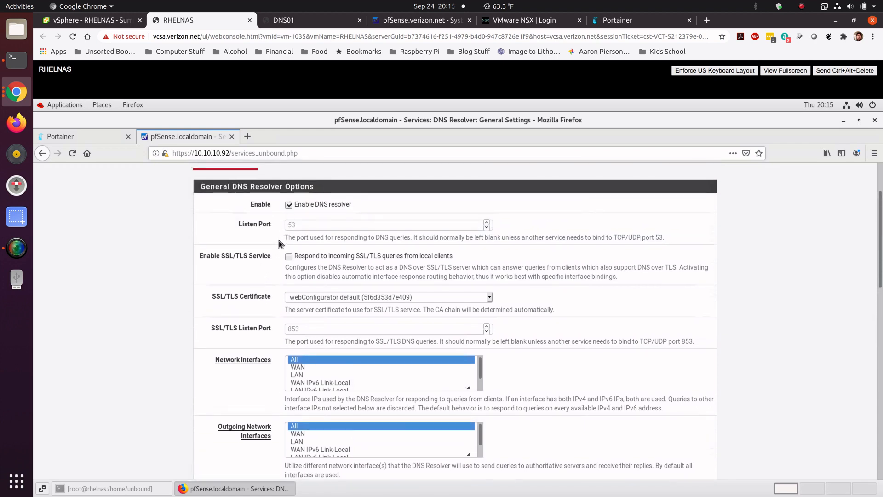
{"action": "scroll", "coordinate": [229, 222], "scroll_direction": "up", "scroll_amount": 1}
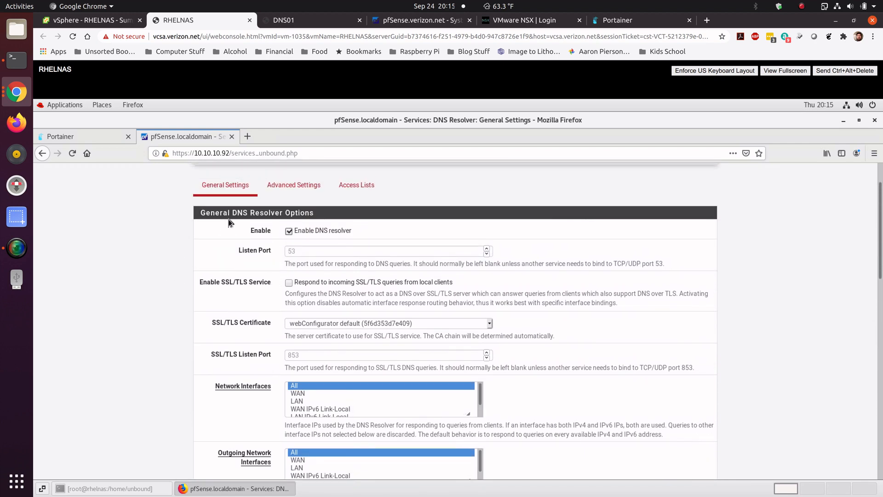
{"action": "left_click", "coordinate": [305, 186]}
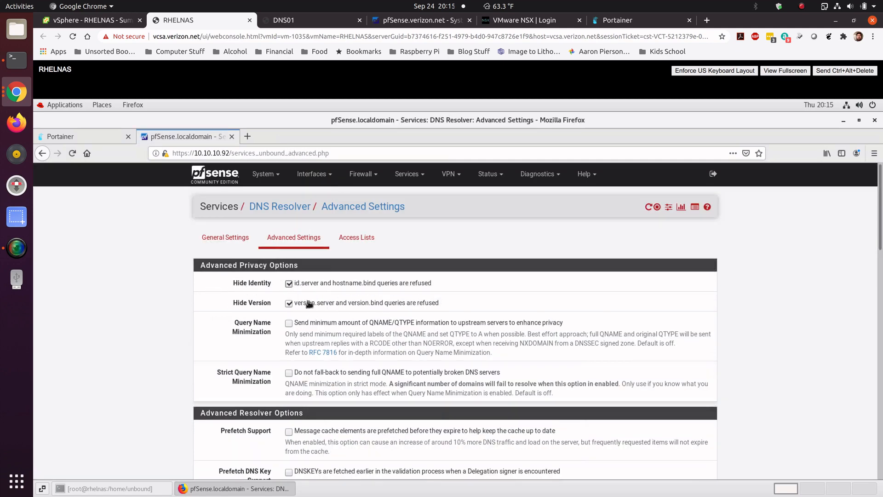
{"action": "left_click", "coordinate": [289, 284]}
{"action": "left_click", "coordinate": [289, 303]}
{"action": "scroll", "coordinate": [204, 349], "scroll_direction": "down", "scroll_amount": 2}
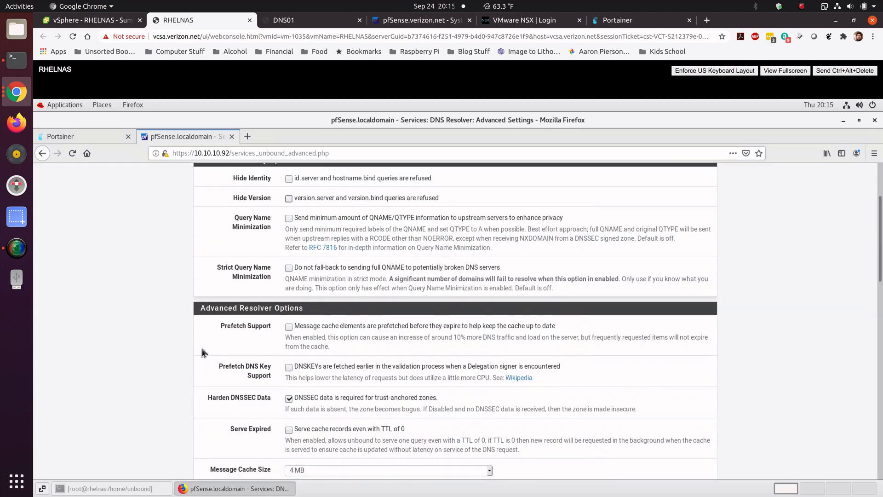
{"action": "left_click", "coordinate": [289, 398]}
{"action": "scroll", "coordinate": [213, 402], "scroll_direction": "down", "scroll_amount": 2}
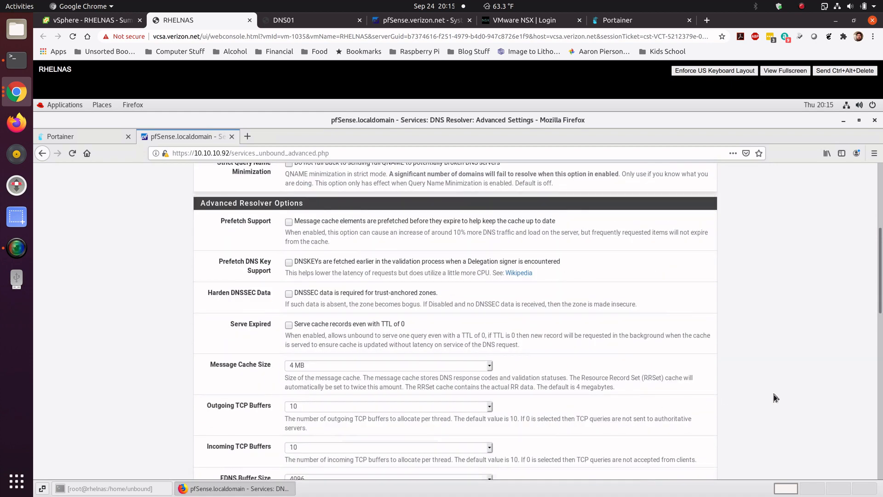
{"action": "scroll", "coordinate": [823, 359], "scroll_direction": "down", "scroll_amount": 1}
{"action": "left_click_drag", "start_coordinate": [879, 313], "coordinate": [866, 455]}
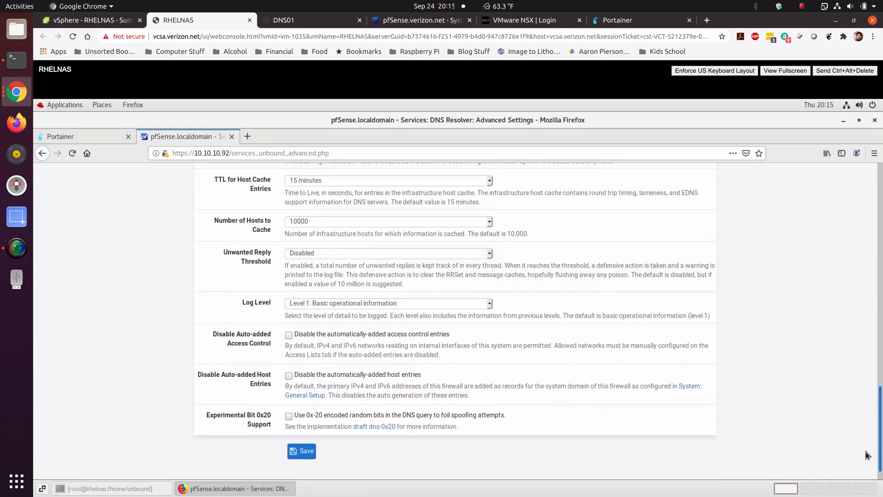
{"action": "left_click", "coordinate": [301, 451]}
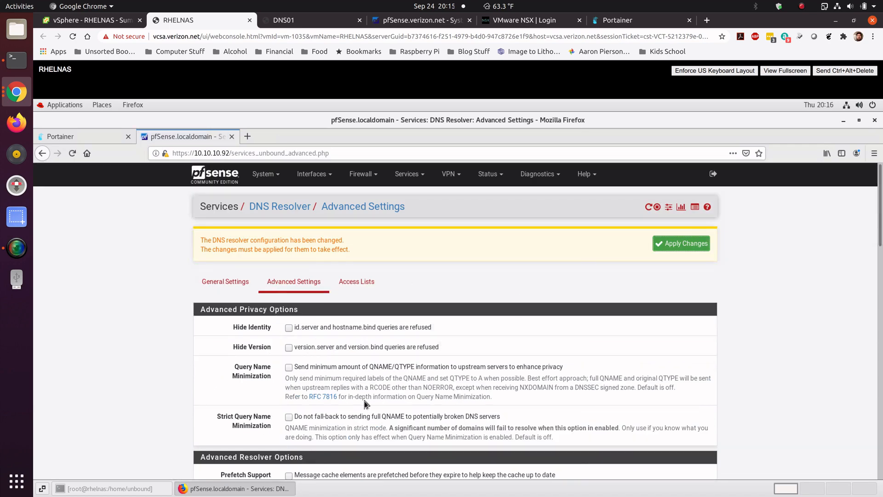
{"action": "left_click", "coordinate": [675, 246]}
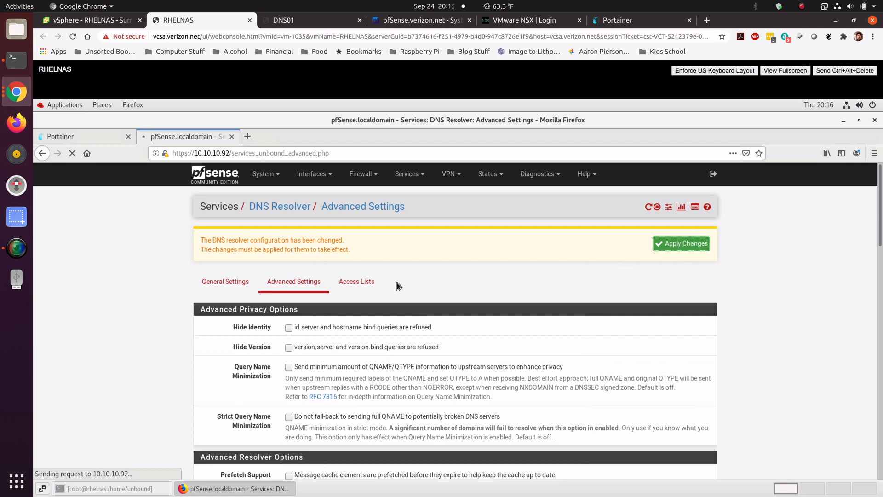
Step: Create a new DNS Resolver access list named Local Area with the Allow action for network 10.10.2.0/24
{"action": "left_click", "coordinate": [368, 274]}
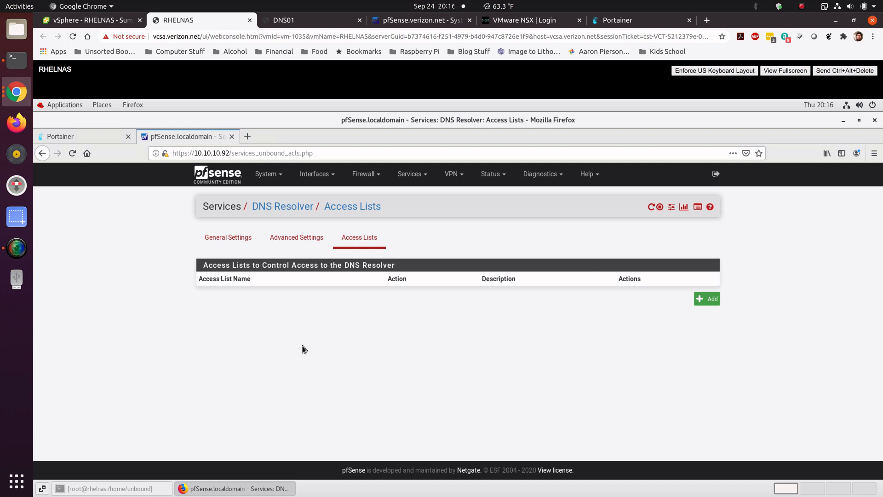
{"action": "left_click", "coordinate": [706, 300]}
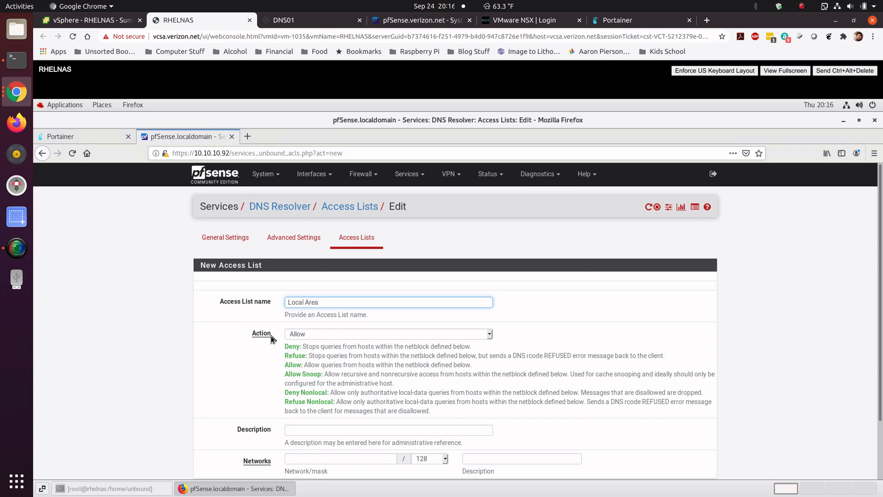
{"action": "scroll", "coordinate": [193, 388], "scroll_direction": "down", "scroll_amount": 3}
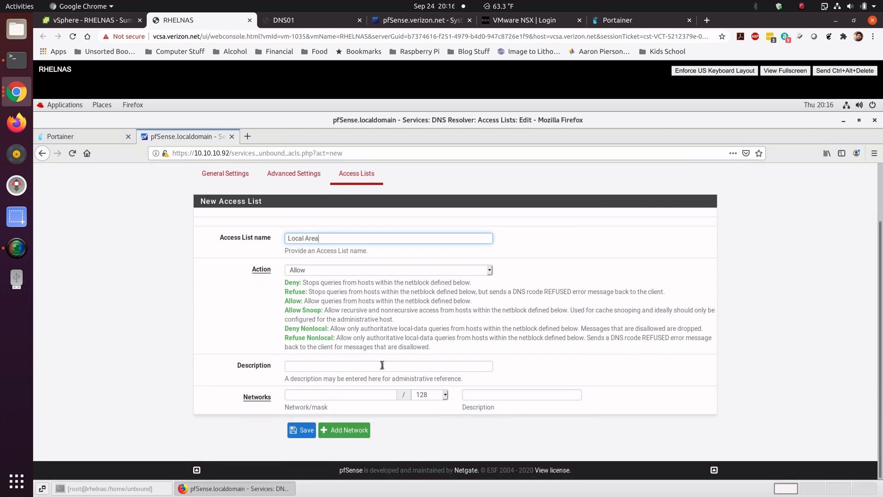
{"action": "left_click", "coordinate": [340, 394]}
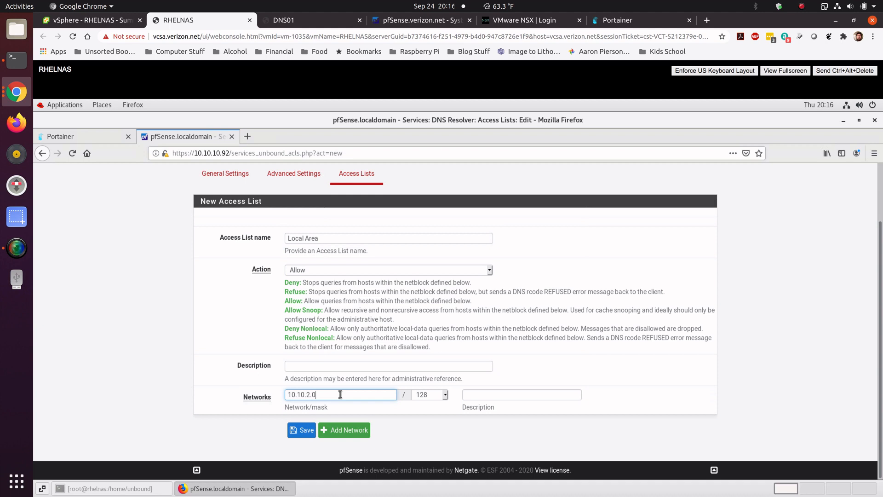
{"action": "left_click", "coordinate": [443, 396]}
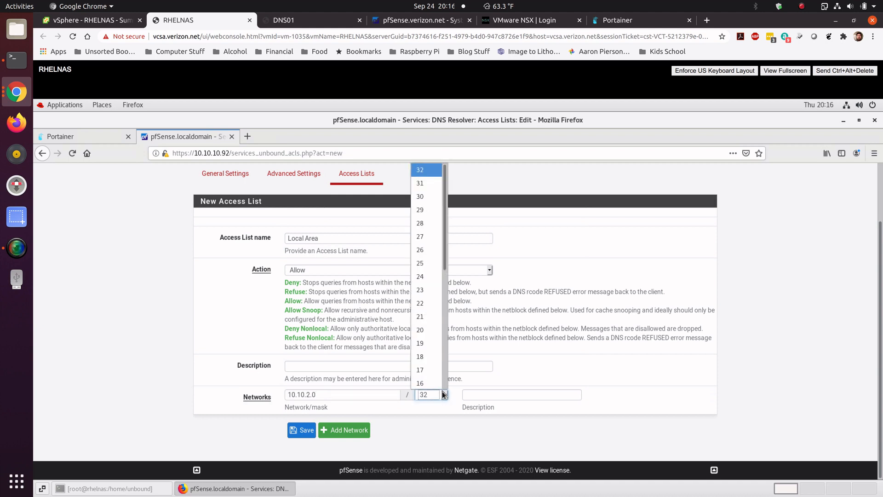
{"action": "left_click", "coordinate": [429, 275]}
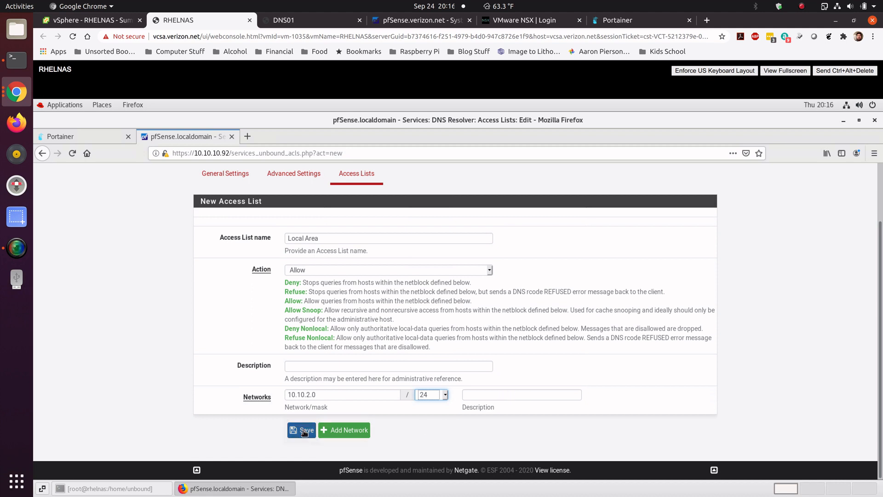
Step: Add a second network 10.10.10.0/24 to the Local Area access list, then save and apply the changes
{"action": "left_click", "coordinate": [328, 430]}
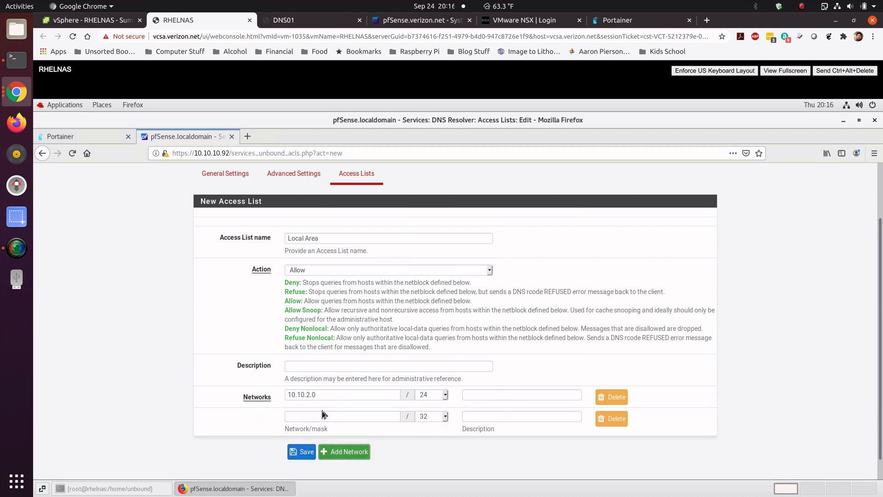
{"action": "left_click", "coordinate": [323, 416]}
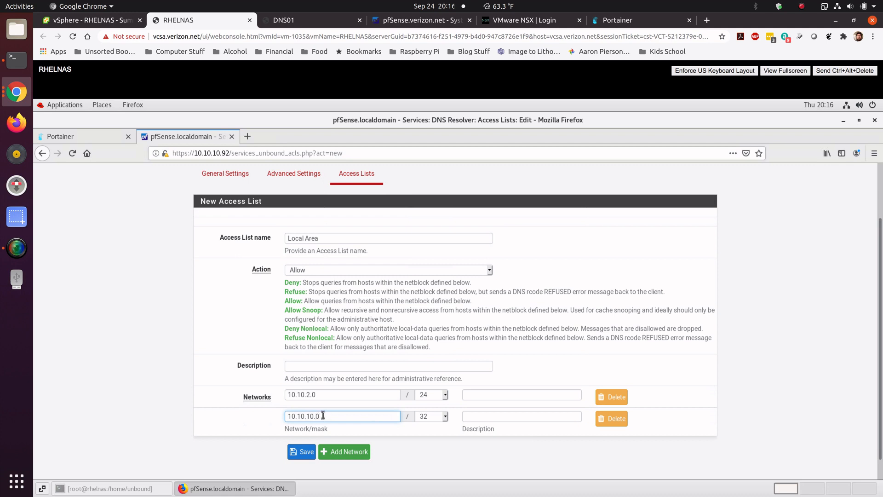
{"action": "left_click", "coordinate": [445, 416]}
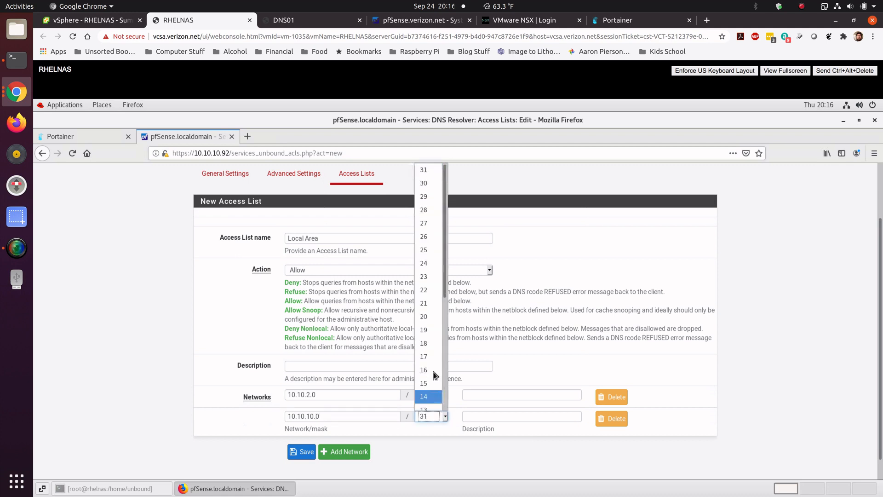
{"action": "left_click", "coordinate": [434, 263]}
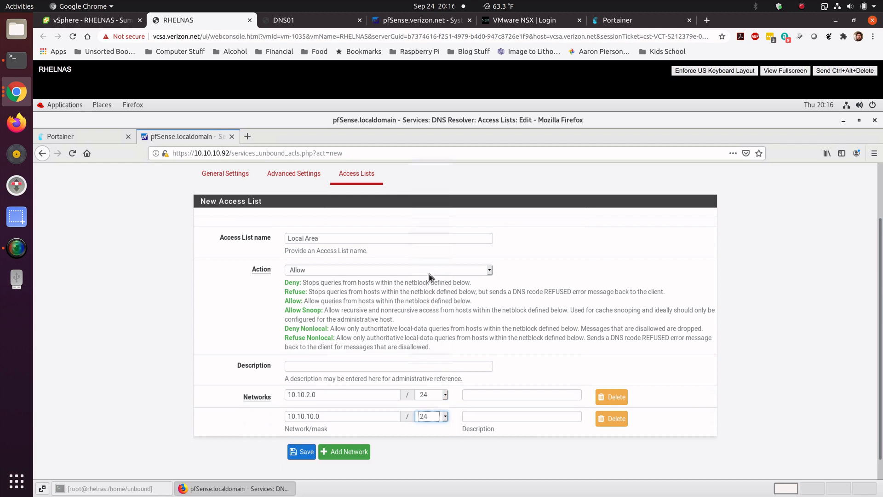
{"action": "left_click", "coordinate": [303, 453]}
{"action": "left_click", "coordinate": [672, 246]}
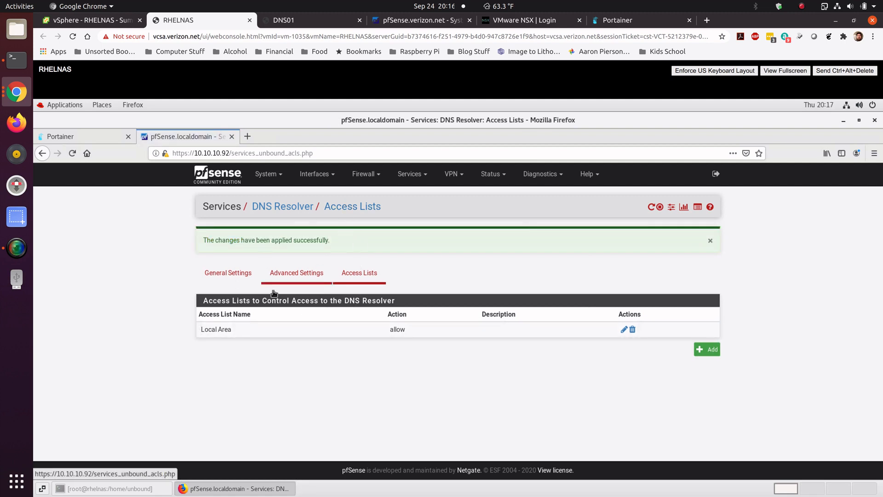
Step: Start a new DNS Resolver host override with host vcsa and domain verizon.net
{"action": "left_click", "coordinate": [238, 276]}
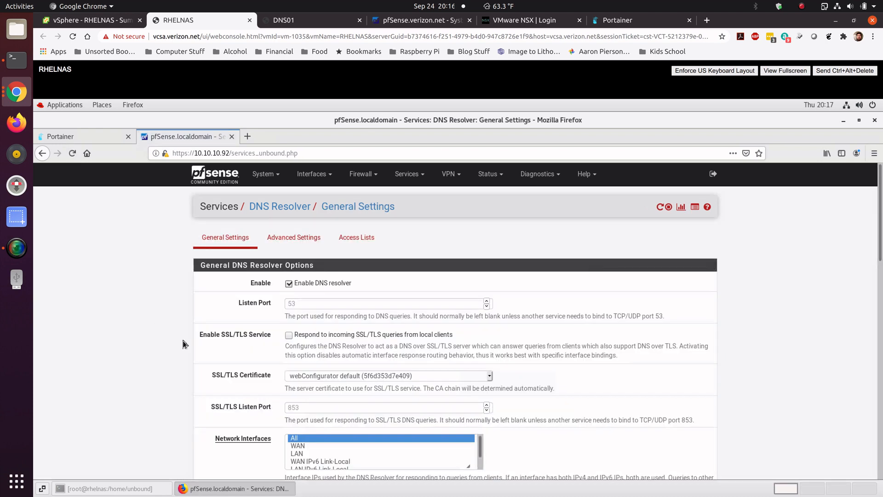
{"action": "scroll", "coordinate": [584, 400], "scroll_direction": "down", "scroll_amount": 3}
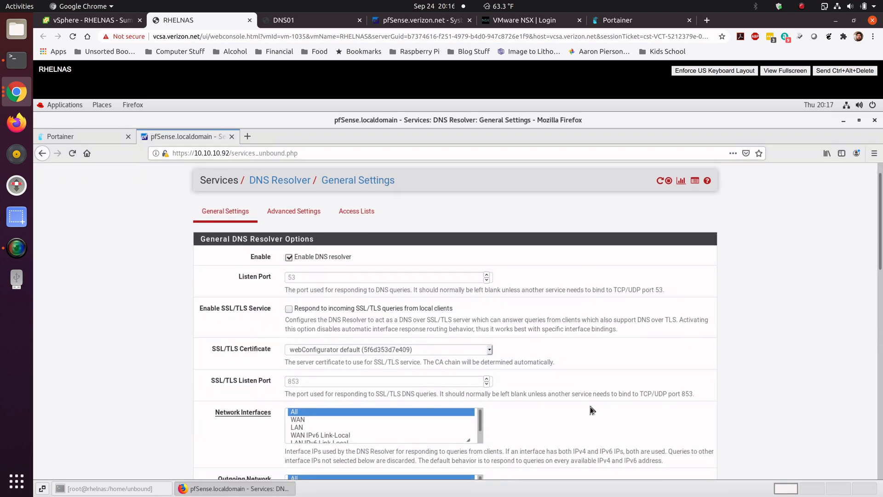
{"action": "scroll", "coordinate": [584, 399], "scroll_direction": "down", "scroll_amount": 5}
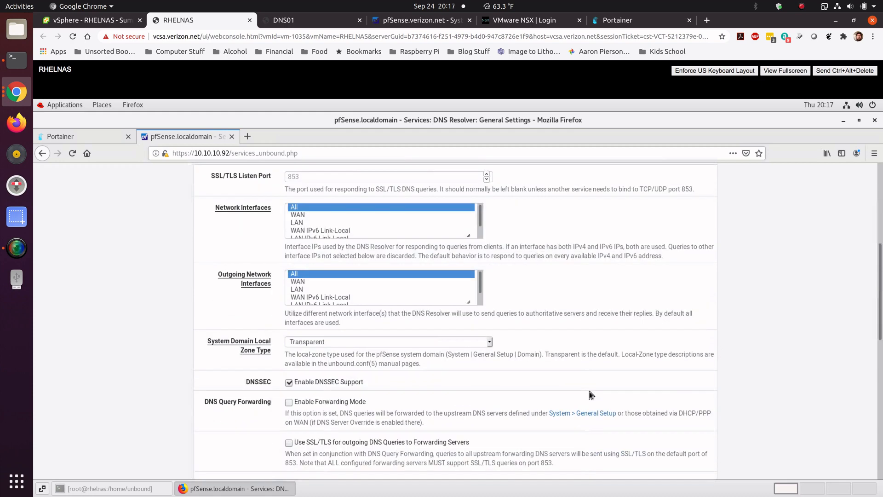
{"action": "scroll", "coordinate": [584, 398], "scroll_direction": "down", "scroll_amount": 8}
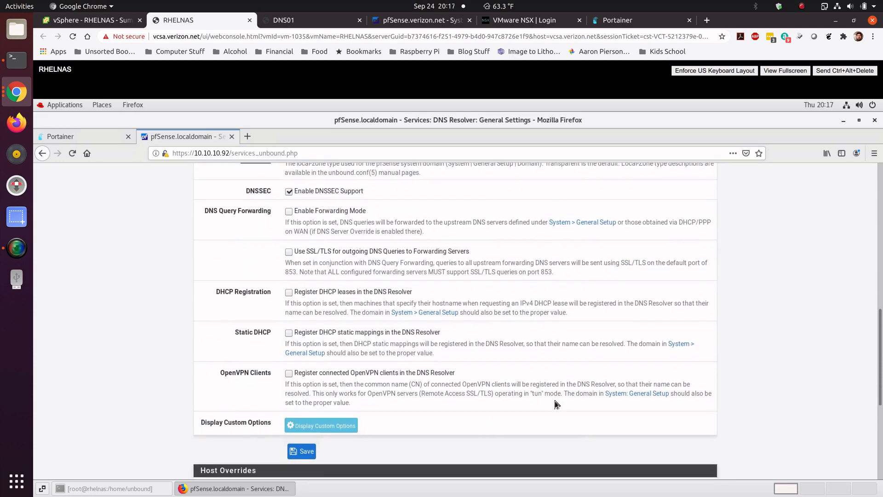
{"action": "scroll", "coordinate": [553, 405], "scroll_direction": "down", "scroll_amount": 2}
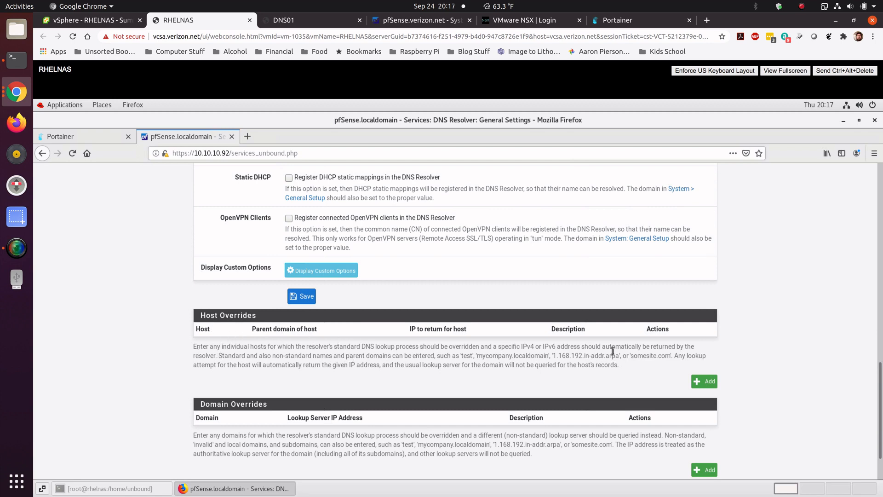
{"action": "left_click", "coordinate": [704, 380]}
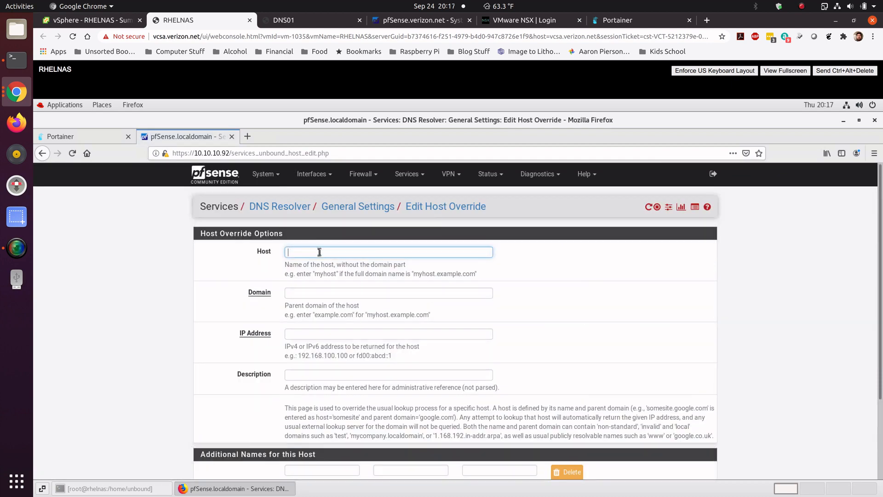
{"action": "key", "text": "Tab"}
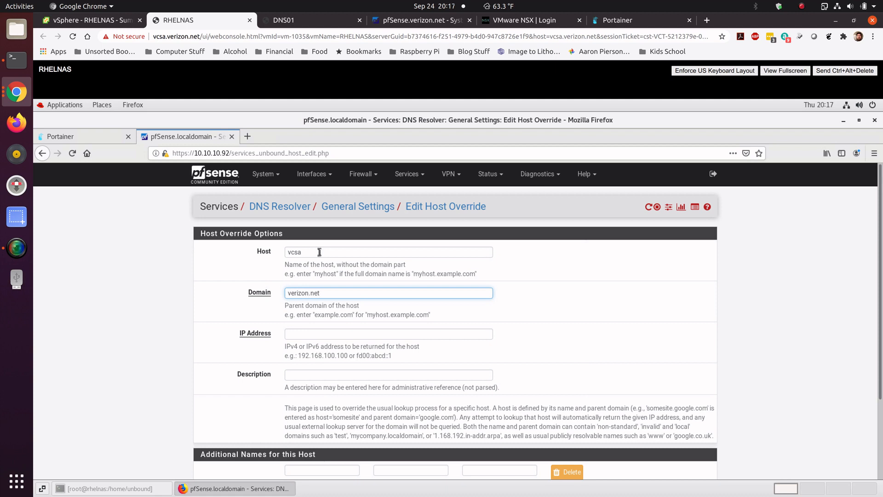
Step: Look up the vcsa VM's IP address in the vSphere Client and enter 10.10.3.10 as the override's IP address
{"action": "left_click", "coordinate": [321, 333]}
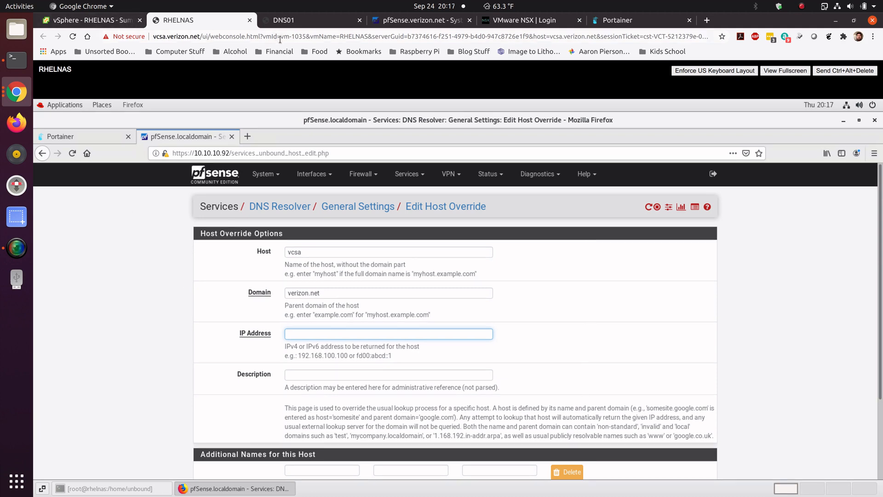
{"action": "left_click", "coordinate": [104, 24]}
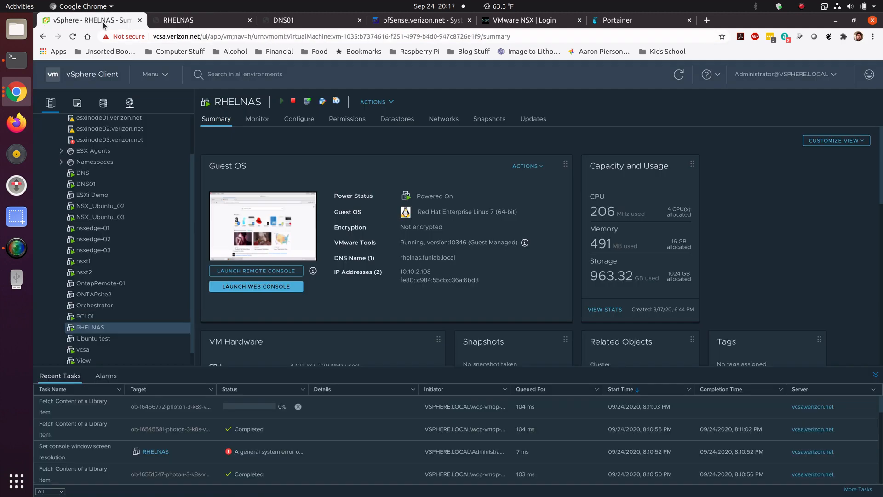
{"action": "left_click", "coordinate": [110, 349]}
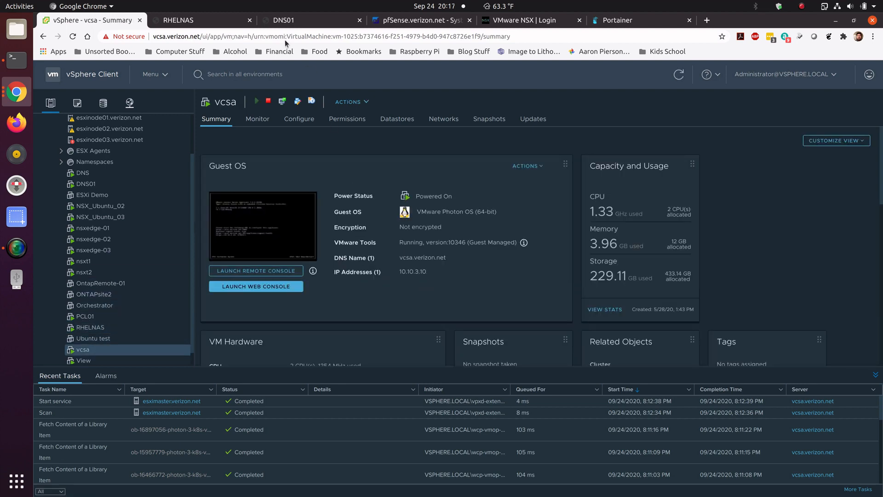
{"action": "left_click", "coordinate": [209, 21]}
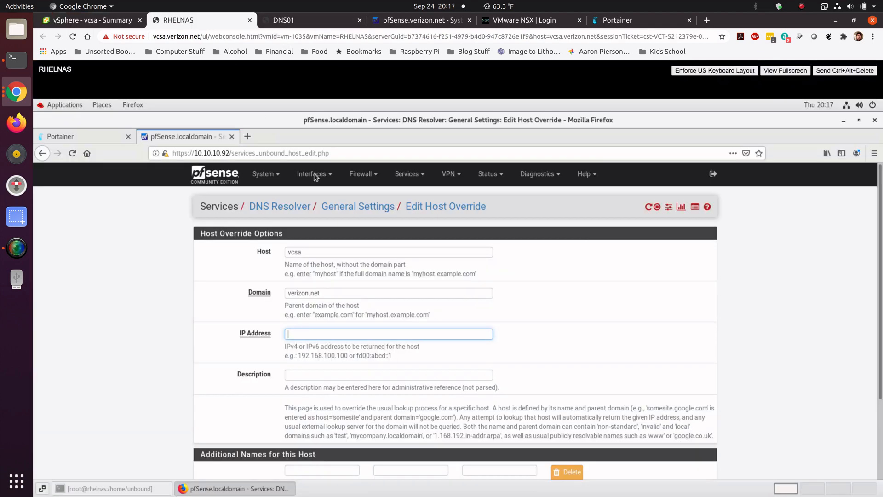
{"action": "left_click", "coordinate": [321, 334]}
{"action": "type", "text": "10.10.3.10"}
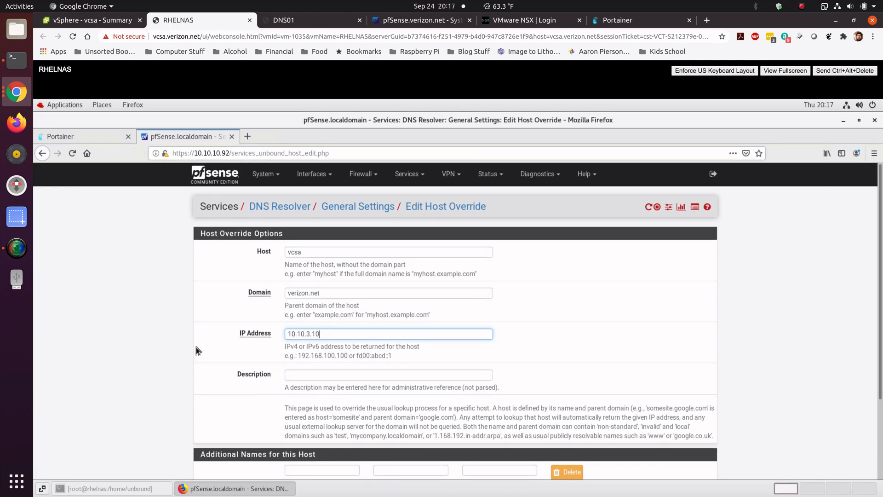
Step: Save the vcsa host override and apply the DNS Resolver changes
{"action": "left_click", "coordinate": [224, 341]}
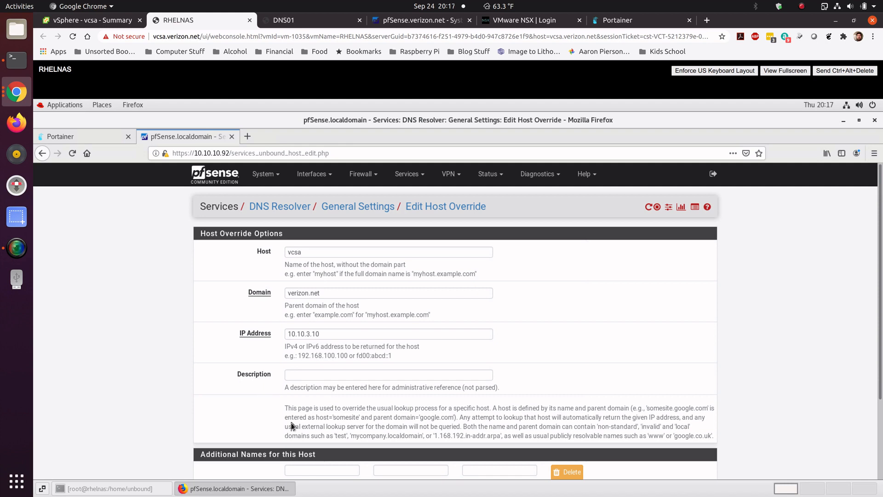
{"action": "scroll", "coordinate": [881, 317], "scroll_direction": "down", "scroll_amount": 3}
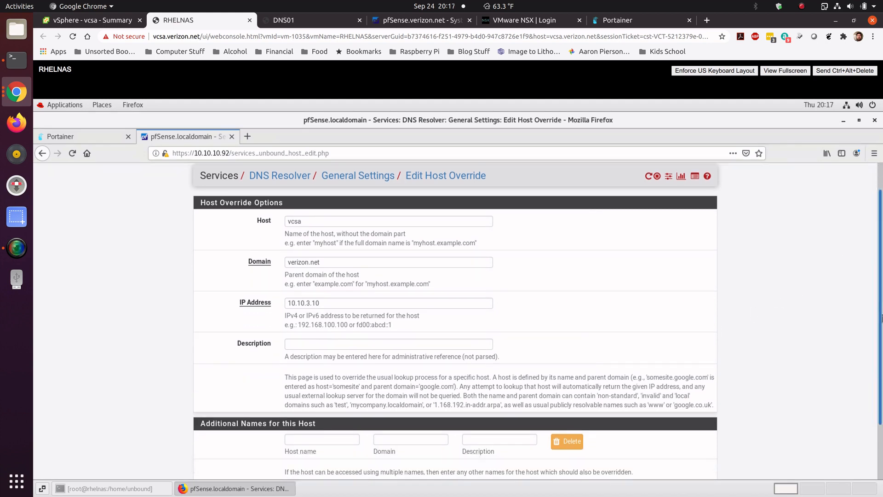
{"action": "scroll", "coordinate": [881, 318], "scroll_direction": "down", "scroll_amount": 3}
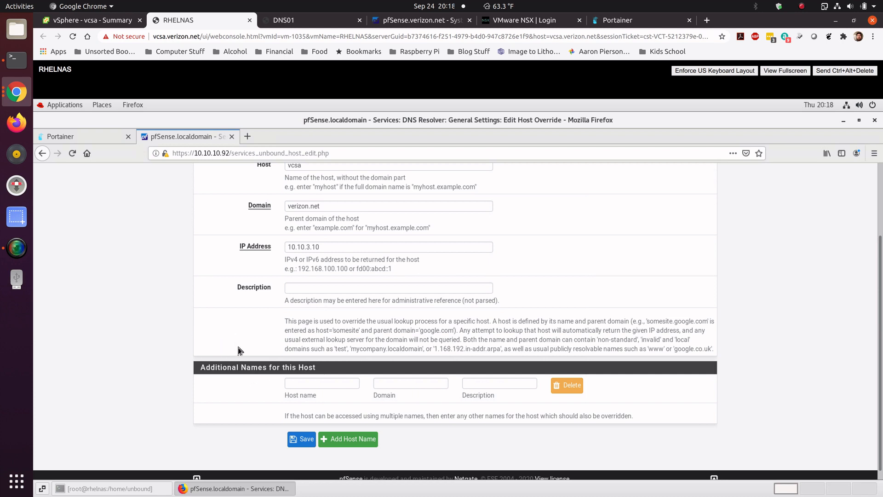
{"action": "left_click", "coordinate": [301, 439]}
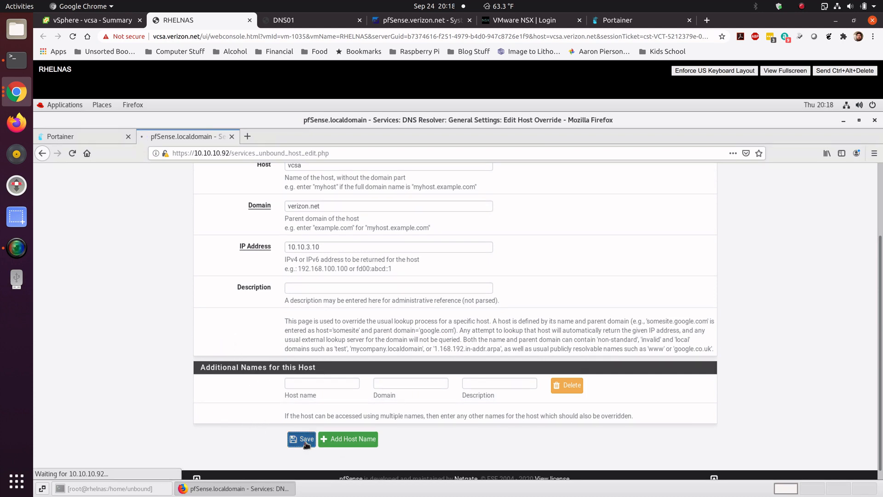
{"action": "left_click", "coordinate": [671, 249]}
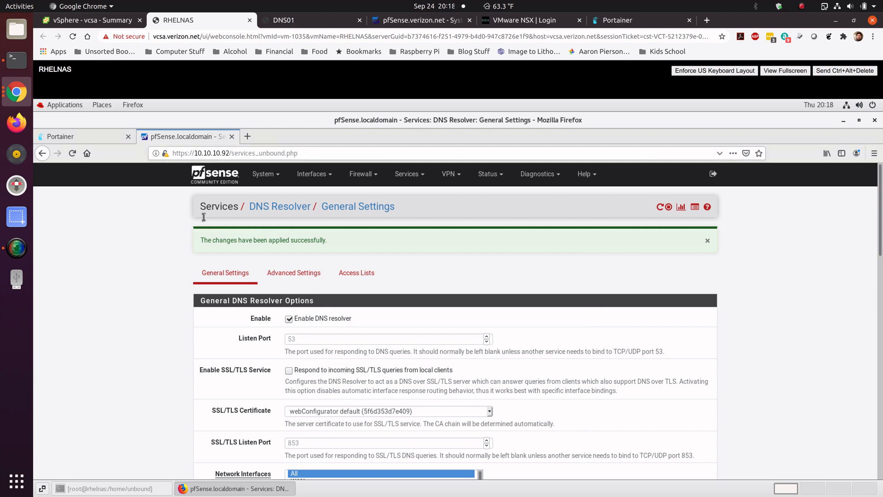
Step: In the terminal, query the pfSense resolver at 10.10.10.92 for vcsa.verizon.net with nslookup
{"action": "left_click", "coordinate": [121, 491]}
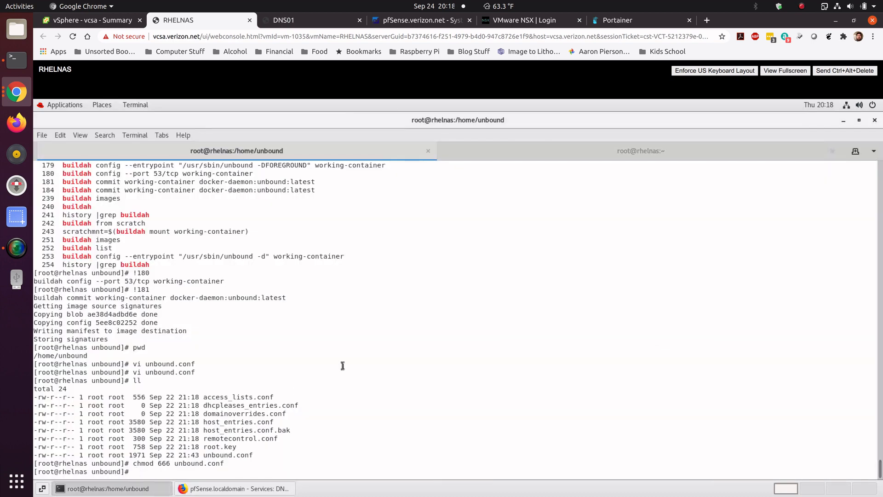
{"action": "type", "text": "nslookup vcsa.verizon.net 10.10.10.92"}
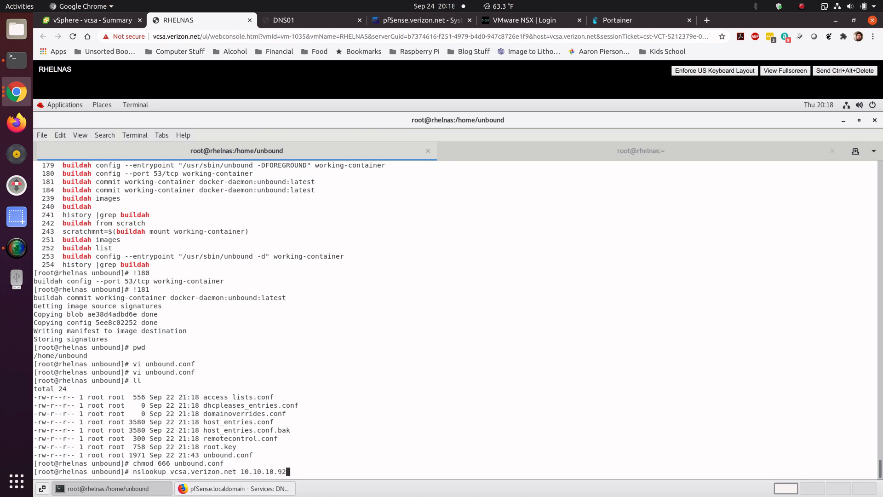
{"action": "key", "text": "Return"}
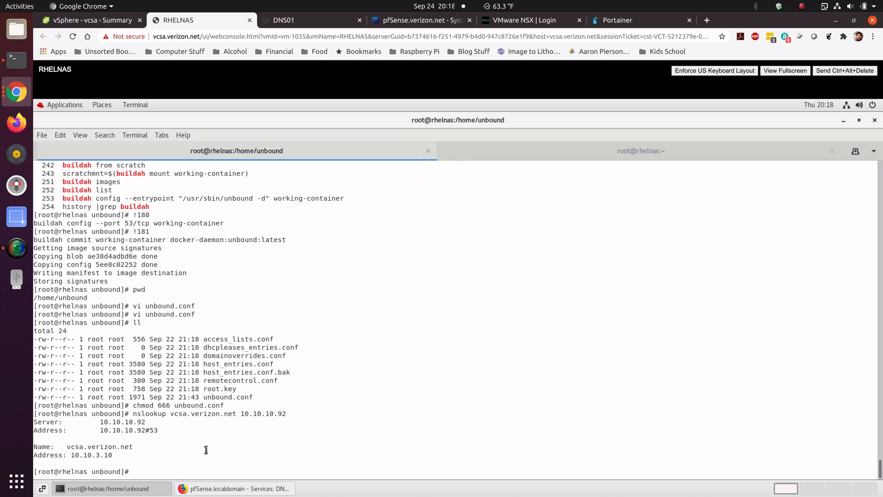
Step: Review the DNS Resolver general settings and the host overrides list in pfSense
{"action": "left_click", "coordinate": [263, 488]}
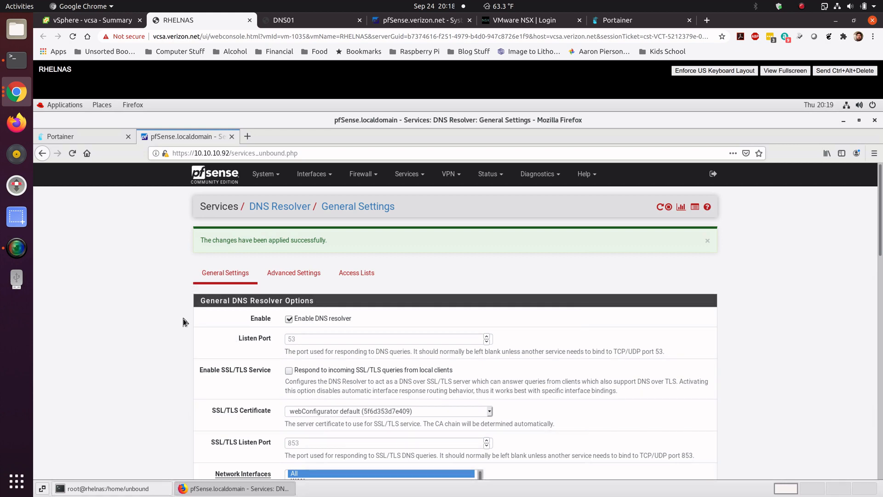
{"action": "scroll", "coordinate": [193, 323], "scroll_direction": "down", "scroll_amount": 1}
{"action": "scroll", "coordinate": [181, 340], "scroll_direction": "down", "scroll_amount": 15}
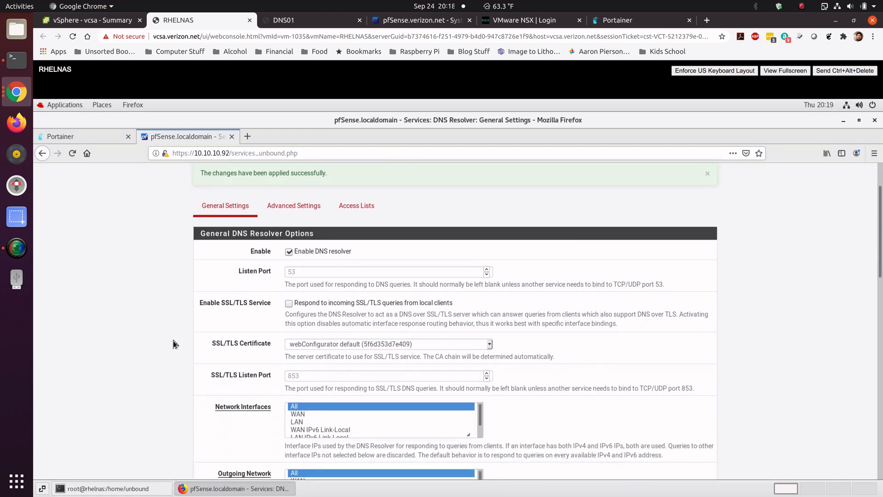
{"action": "scroll", "coordinate": [180, 341], "scroll_direction": "down", "scroll_amount": 7}
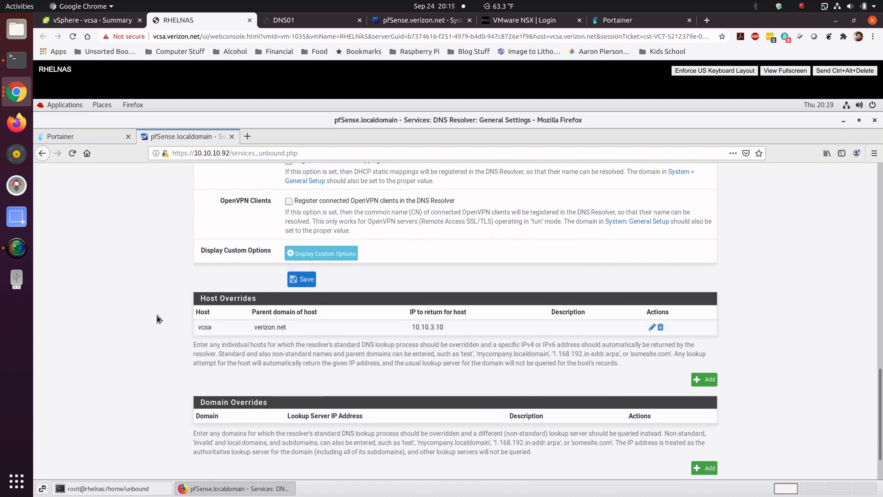
{"action": "scroll", "coordinate": [155, 322], "scroll_direction": "up", "scroll_amount": 1}
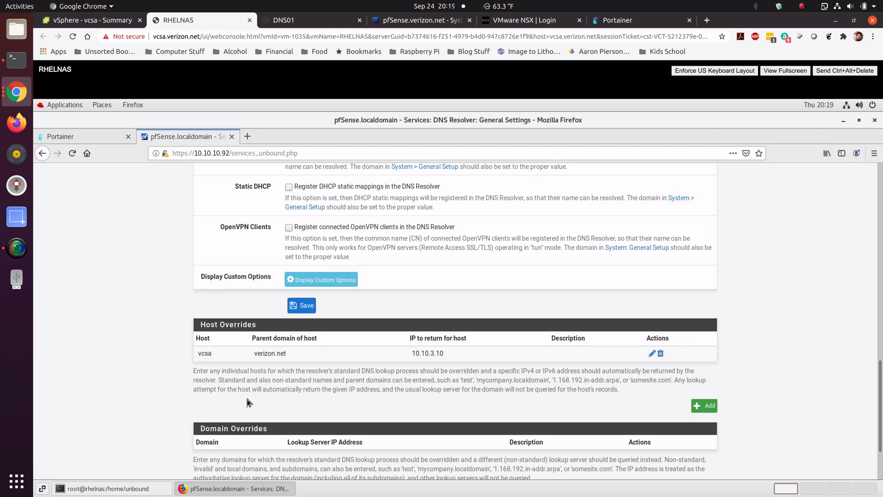
{"action": "scroll", "coordinate": [178, 322], "scroll_direction": "up", "scroll_amount": 2}
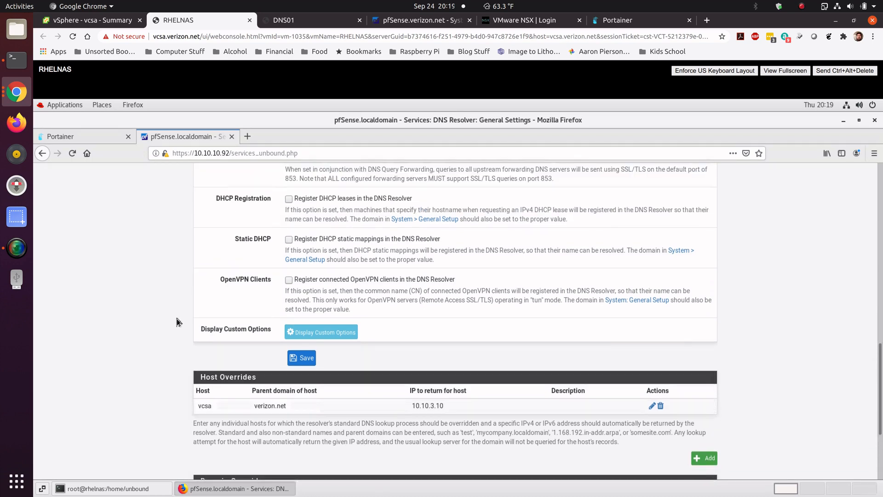
{"action": "scroll", "coordinate": [177, 322], "scroll_direction": "up", "scroll_amount": 15}
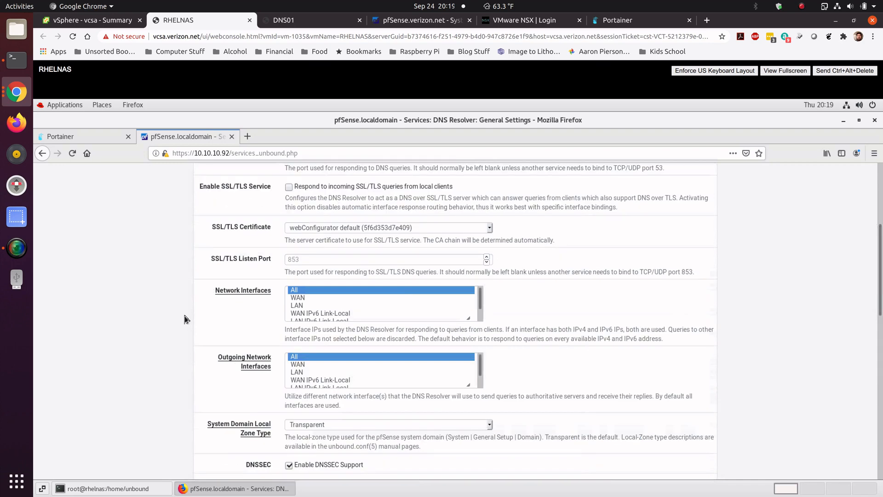
{"action": "scroll", "coordinate": [185, 318], "scroll_direction": "up", "scroll_amount": 6}
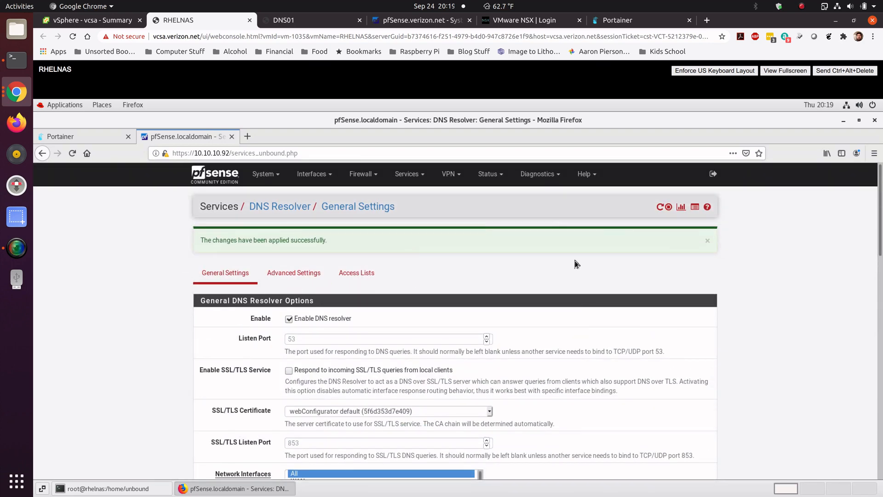
Step: Download the full pfSense configuration as an unencrypted XML backup and save the file
{"action": "left_click", "coordinate": [501, 177]}
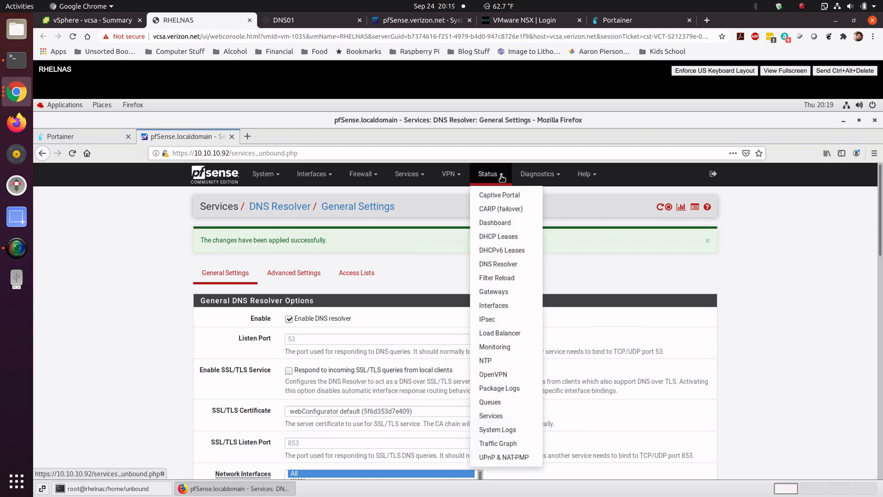
{"action": "left_click", "coordinate": [537, 174]}
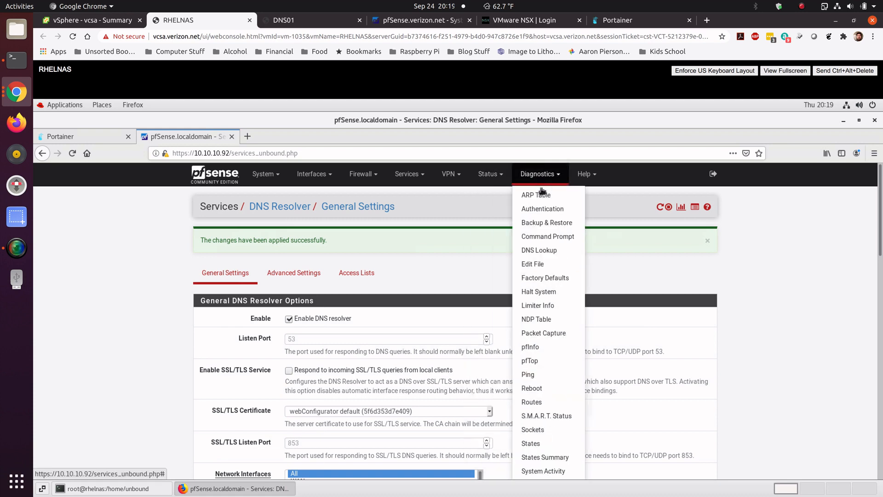
{"action": "left_click", "coordinate": [543, 223]}
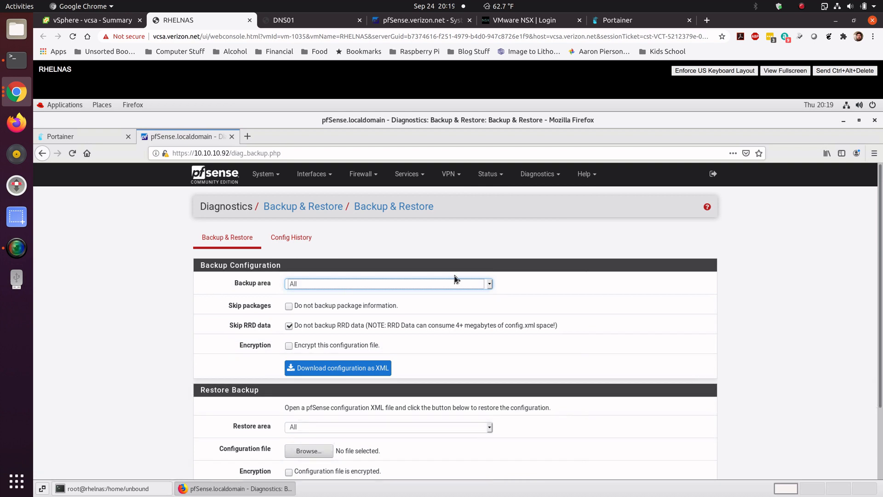
{"action": "left_click", "coordinate": [489, 285]}
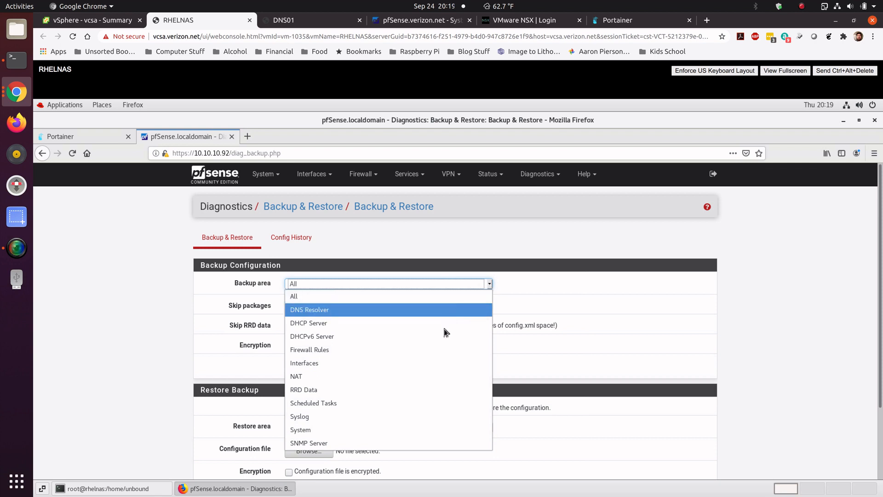
{"action": "left_click", "coordinate": [401, 305]}
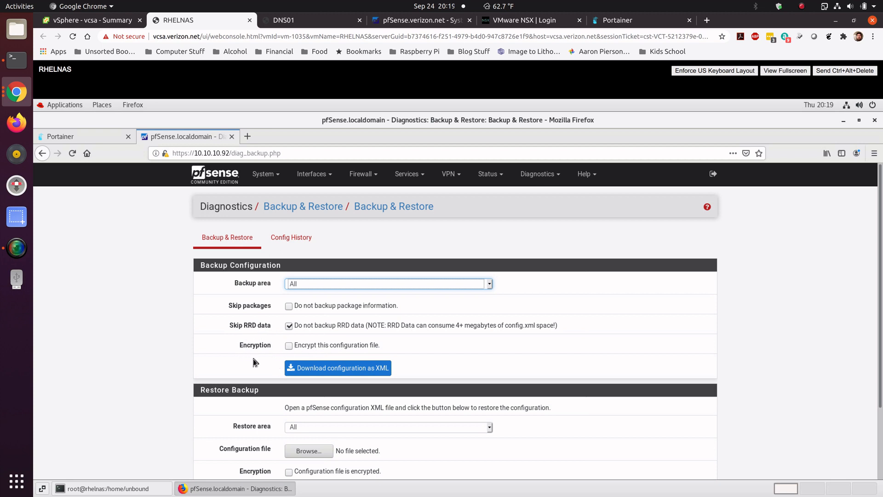
{"action": "left_click", "coordinate": [289, 345]}
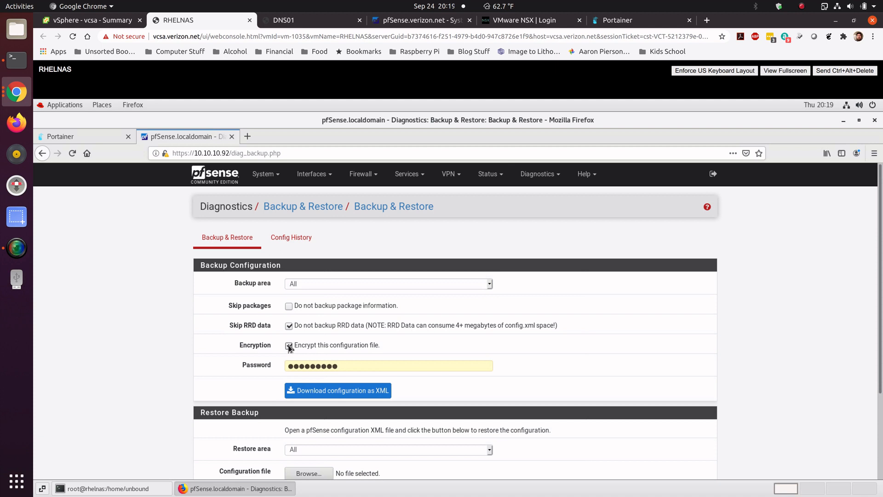
{"action": "left_click", "coordinate": [289, 345]}
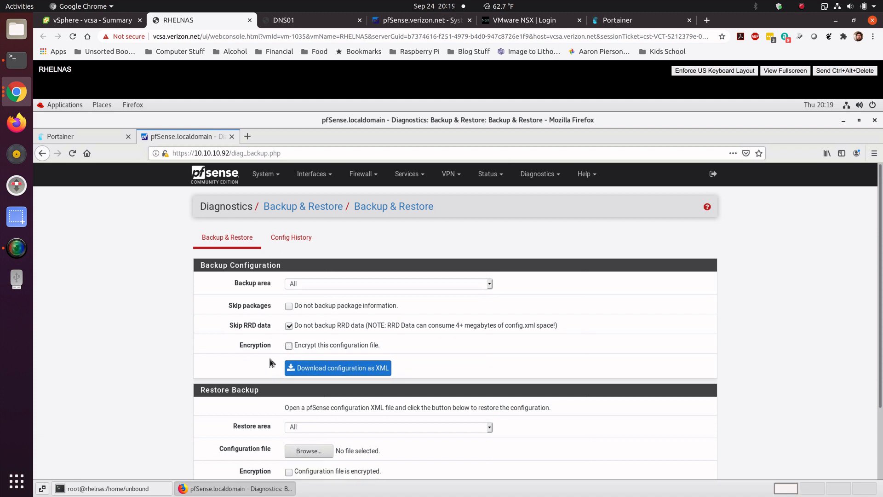
{"action": "left_click", "coordinate": [323, 370]}
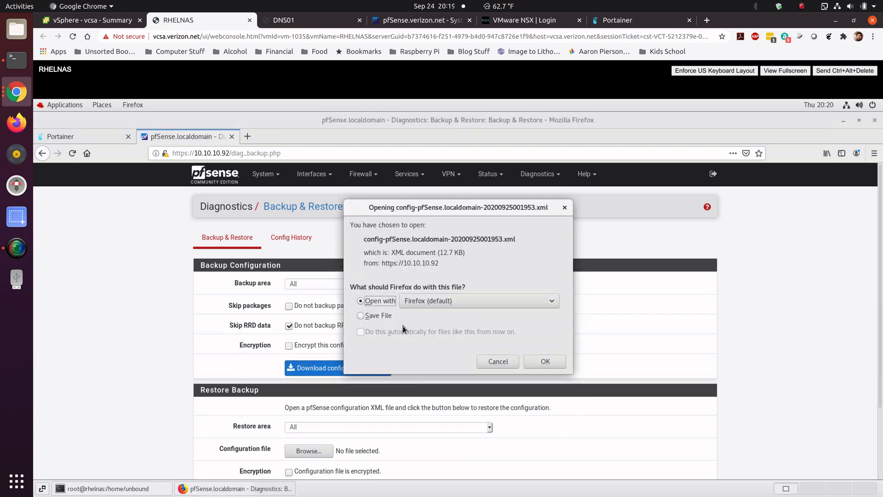
{"action": "left_click", "coordinate": [361, 316]}
{"action": "left_click", "coordinate": [542, 361]}
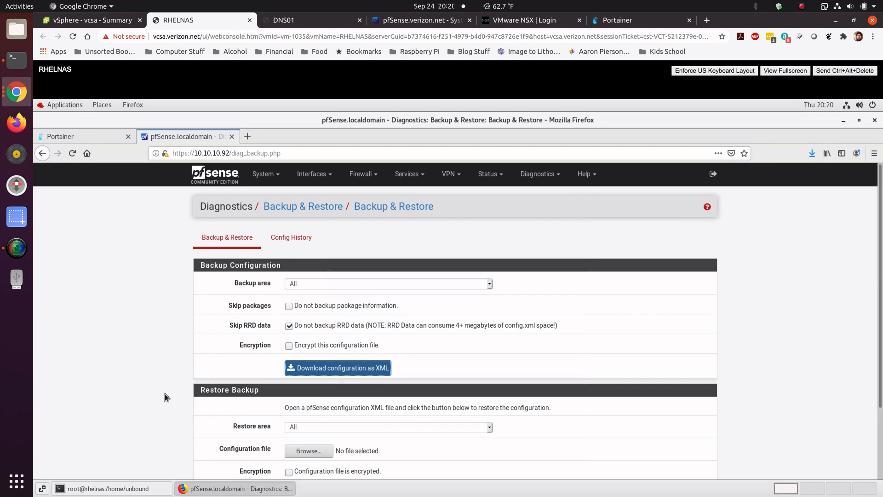
Step: Open the Downloads folder to check the saved configuration file
{"action": "left_click", "coordinate": [102, 105]}
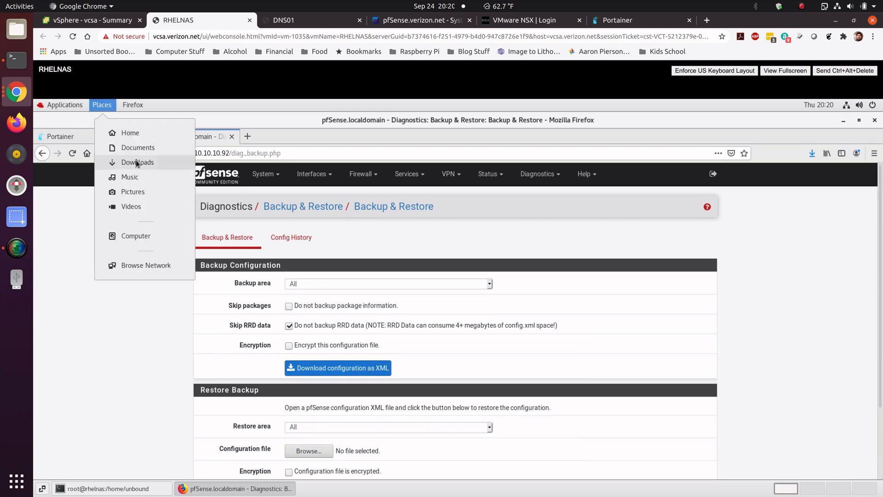
{"action": "left_click", "coordinate": [126, 163]}
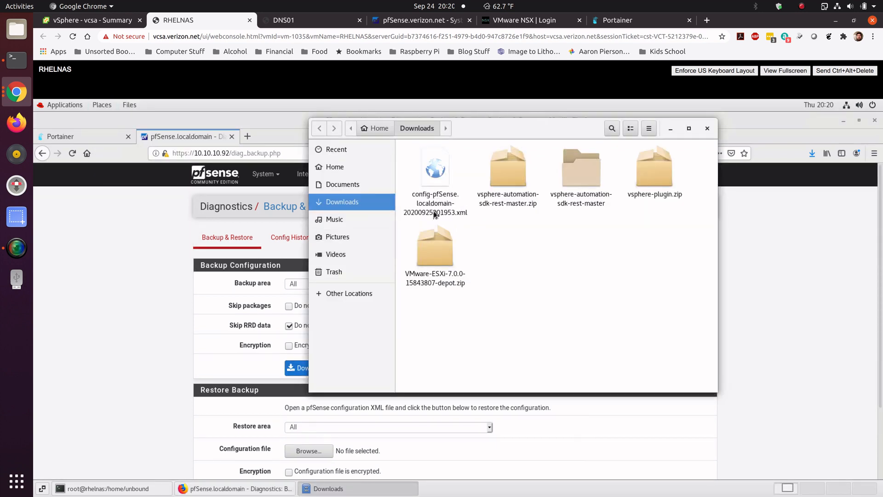
{"action": "left_click", "coordinate": [179, 324]}
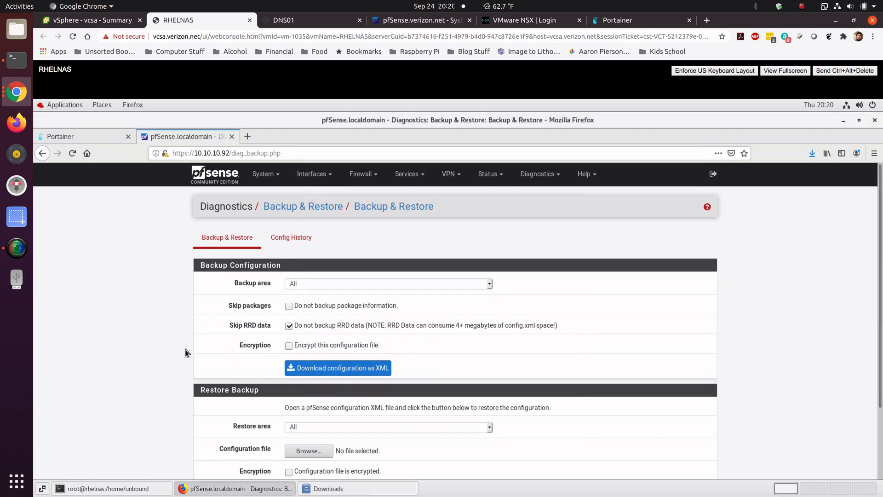
{"action": "scroll", "coordinate": [185, 352], "scroll_direction": "down", "scroll_amount": 3}
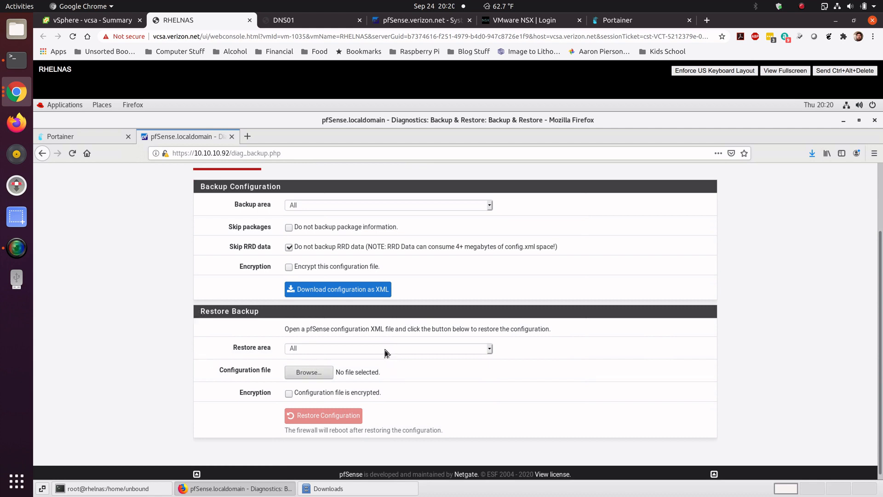
{"action": "left_click", "coordinate": [307, 372]}
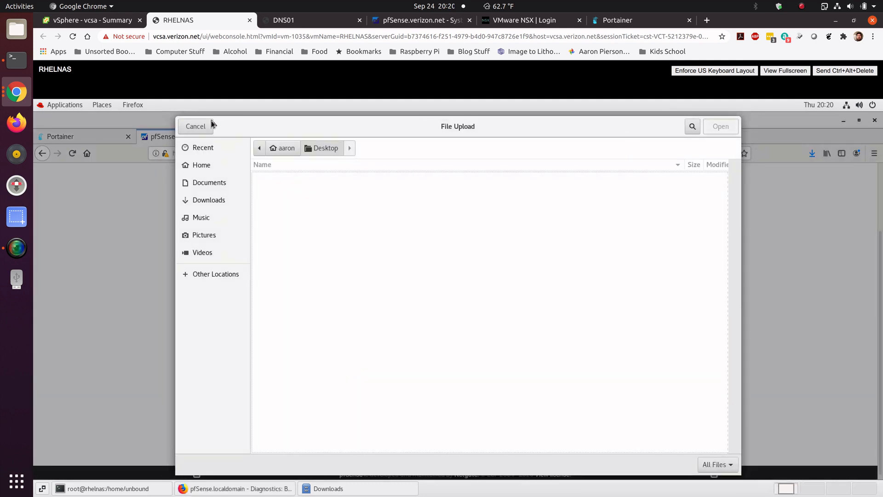
{"action": "left_click", "coordinate": [199, 131]}
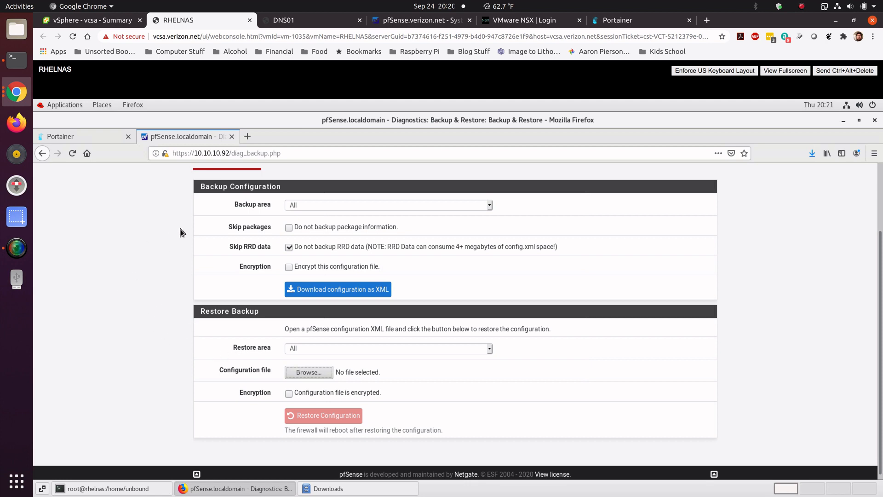
{"action": "scroll", "coordinate": [193, 249], "scroll_direction": "up", "scroll_amount": 3}
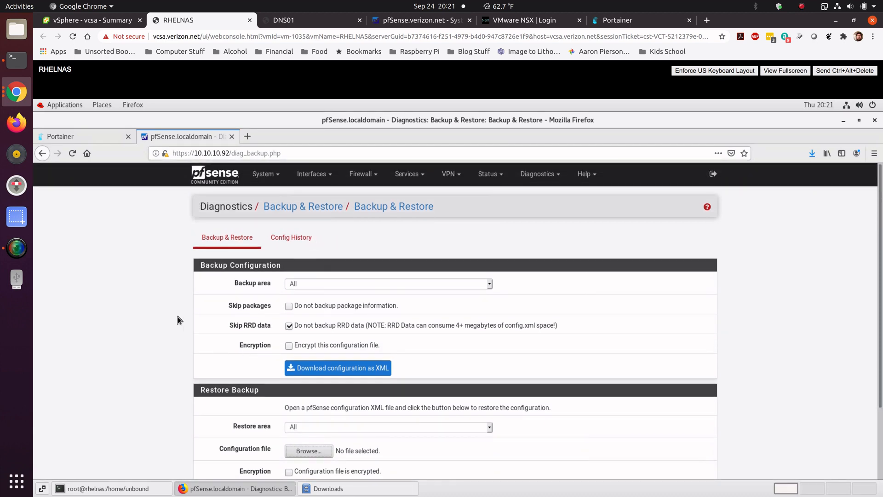
{"action": "scroll", "coordinate": [166, 363], "scroll_direction": "down", "scroll_amount": 1}
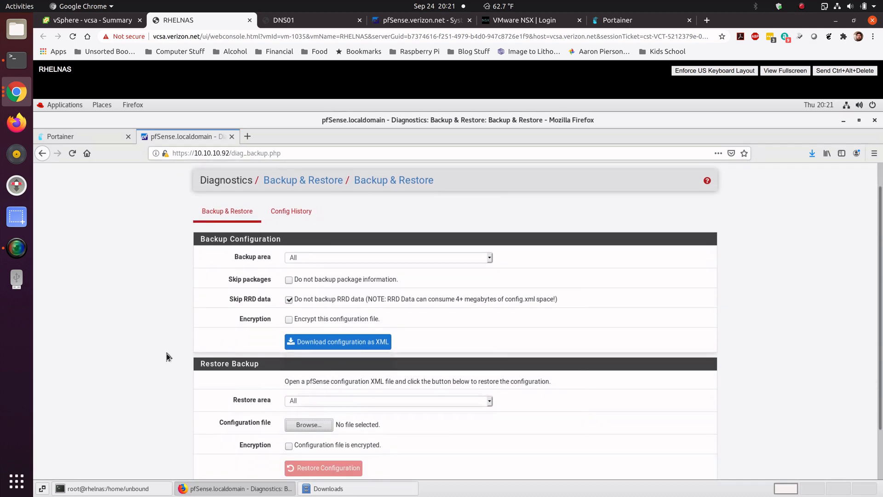
{"action": "scroll", "coordinate": [167, 356], "scroll_direction": "up", "scroll_amount": 1}
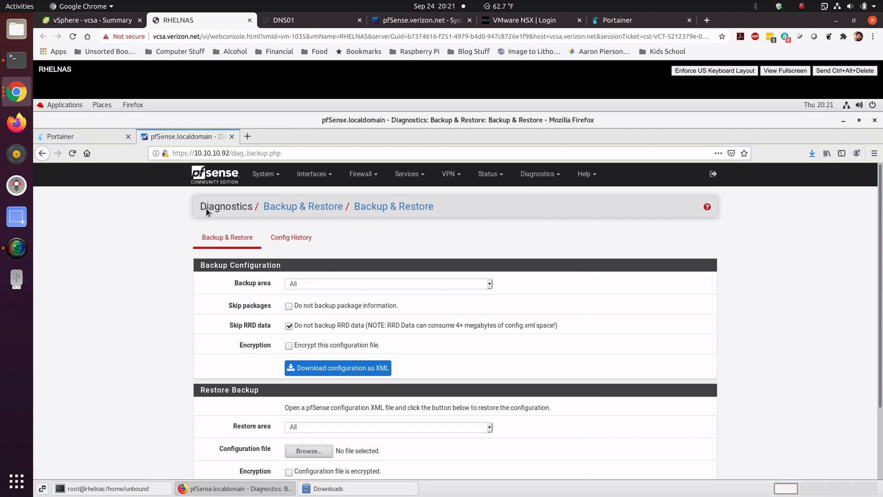
{"action": "left_click", "coordinate": [273, 179]}
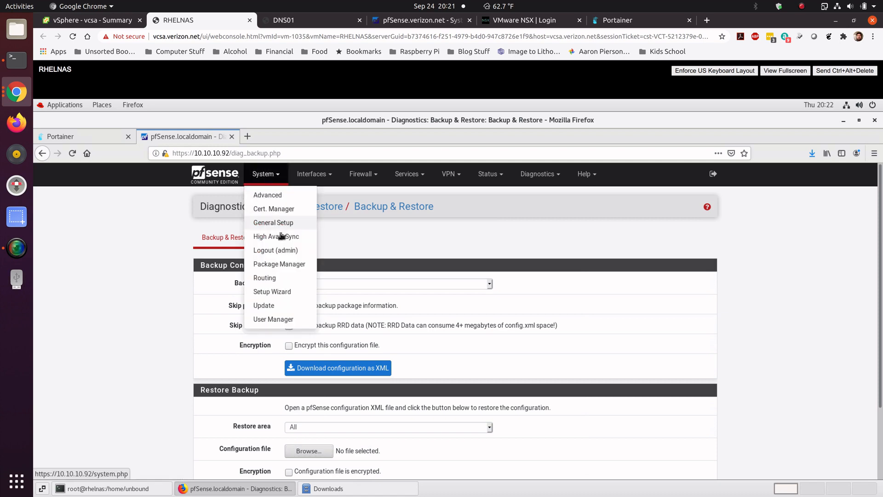
{"action": "left_click", "coordinate": [152, 241]}
Step: In the vSphere Client, start creating a new virtual machine on host esxinode02.verizon.net
{"action": "left_click", "coordinate": [117, 25]}
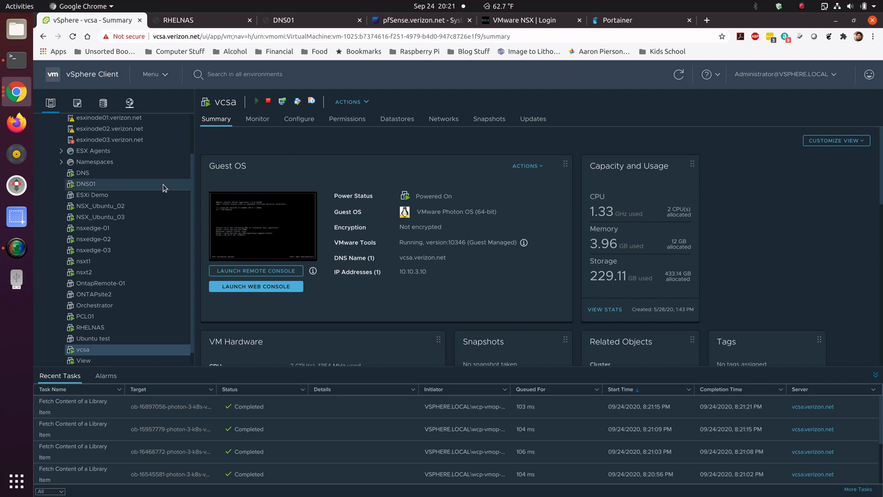
{"action": "scroll", "coordinate": [147, 181], "scroll_direction": "up", "scroll_amount": 2}
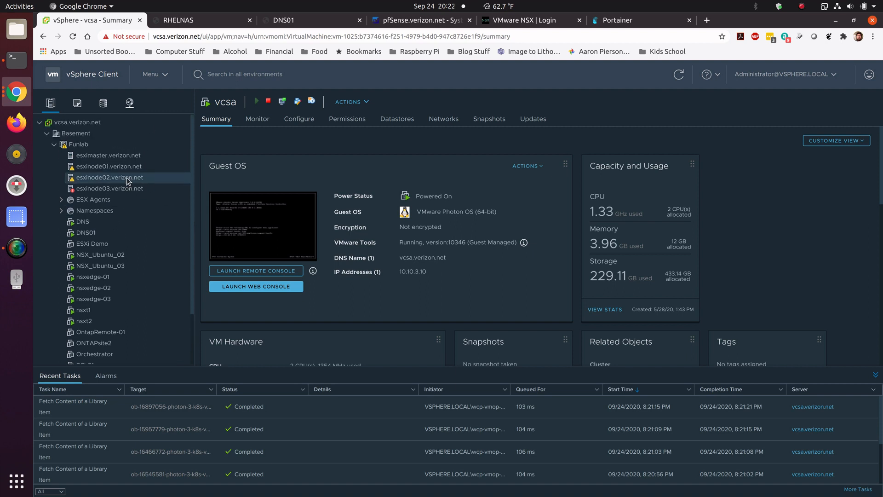
{"action": "right_click", "coordinate": [128, 180]}
{"action": "mouse_move", "coordinate": [181, 255]}
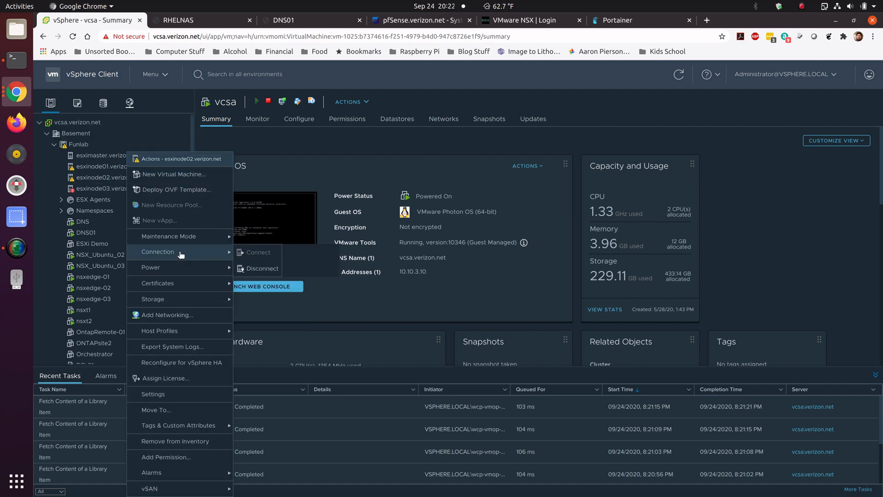
{"action": "left_click", "coordinate": [174, 174]}
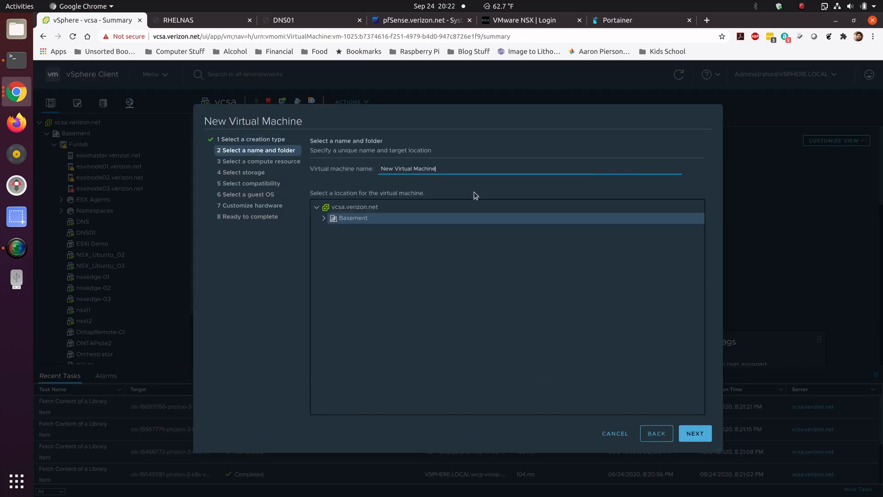
Step: Name the new virtual machine DNS02 and accept esxinode02.verizon.net as its compute resource
{"action": "left_click_drag", "start_coordinate": [462, 169], "coordinate": [345, 170]}
{"action": "type", "text": "DNS02"}
{"action": "left_click", "coordinate": [695, 432]}
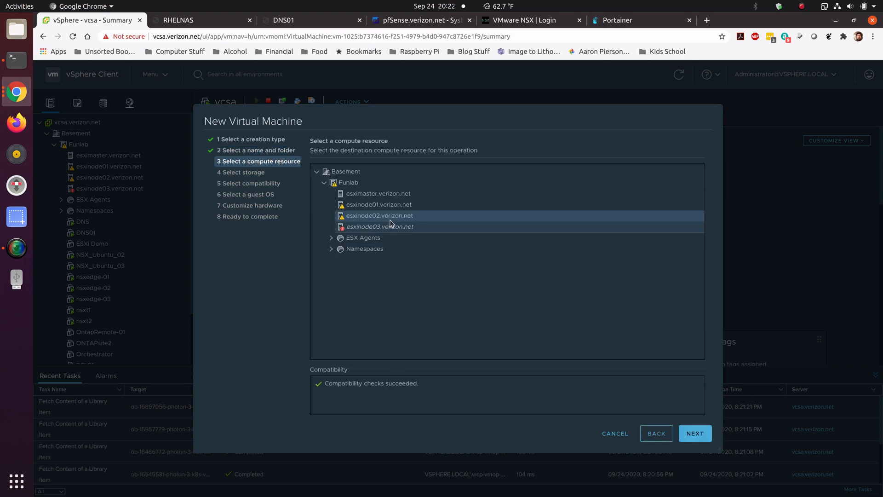
{"action": "left_click", "coordinate": [687, 437]}
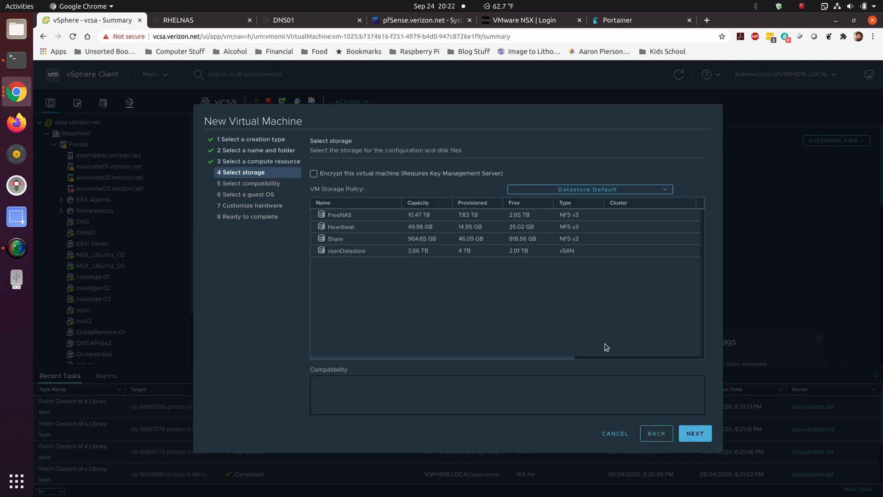
Step: Choose vsanDatastore as the storage for DNS02 and accept the default compatibility
{"action": "left_click", "coordinate": [381, 253]}
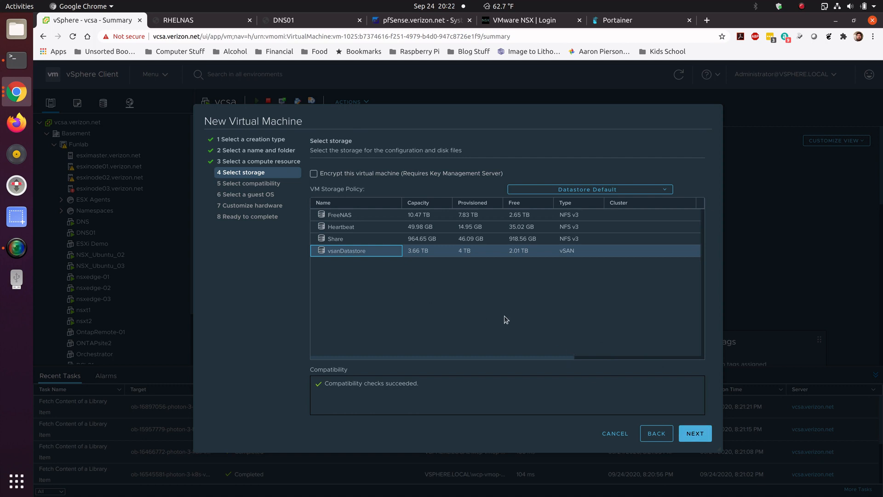
{"action": "left_click", "coordinate": [704, 440]}
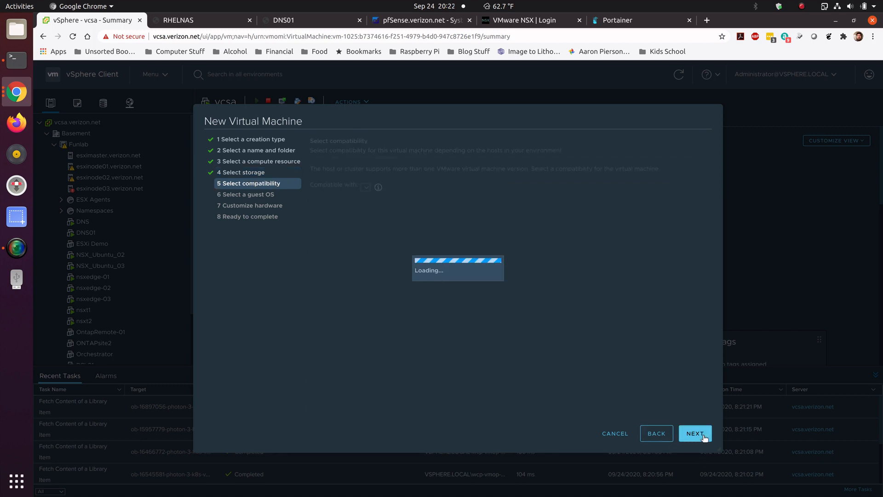
{"action": "left_click", "coordinate": [695, 433]}
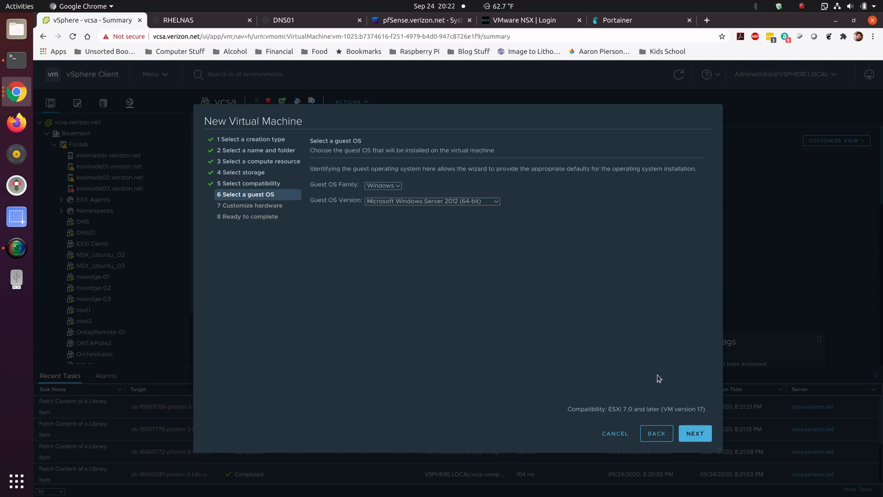
Step: Set the guest OS family to Other and the version to FreeBSD 12 or later versions (64-bit)
{"action": "left_click", "coordinate": [393, 186]}
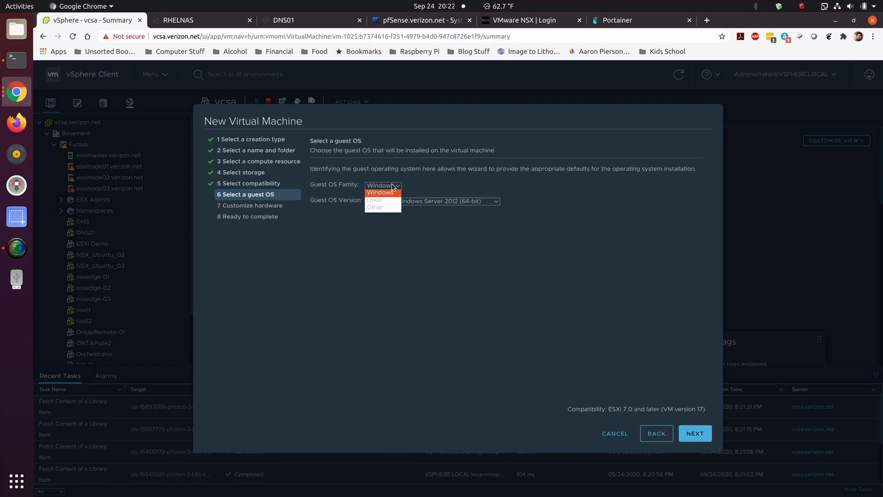
{"action": "left_click", "coordinate": [375, 207]}
{"action": "left_click", "coordinate": [463, 202]}
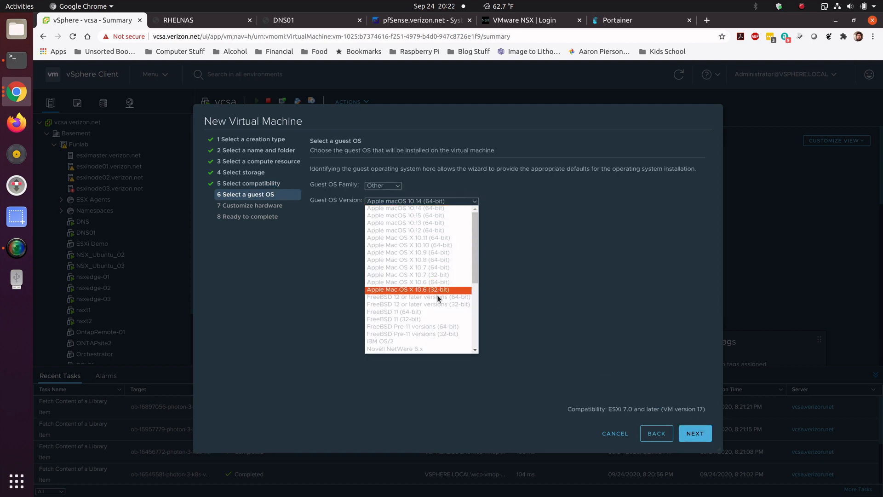
{"action": "left_click", "coordinate": [455, 296]}
{"action": "left_click", "coordinate": [695, 432]}
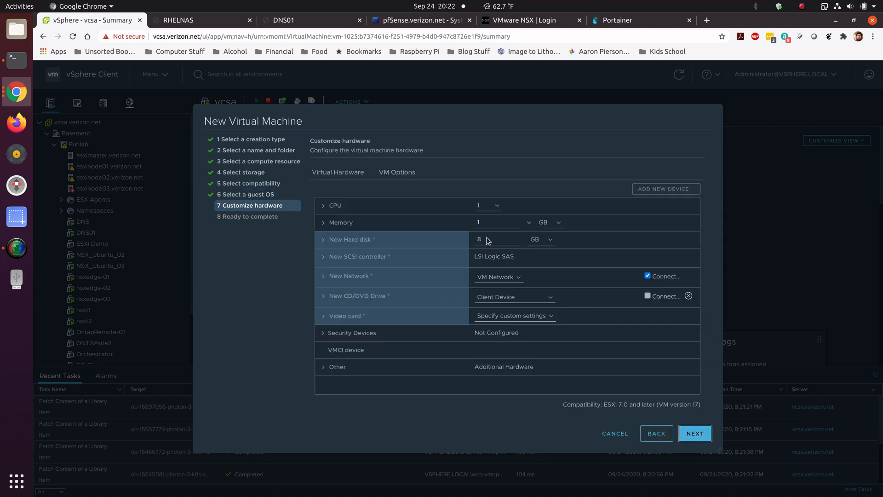
Step: Set the virtual hardware to 2 CPUs, 8 GB of memory and a 12 GB hard disk
{"action": "left_click", "coordinate": [487, 205]}
{"action": "left_click", "coordinate": [490, 223]}
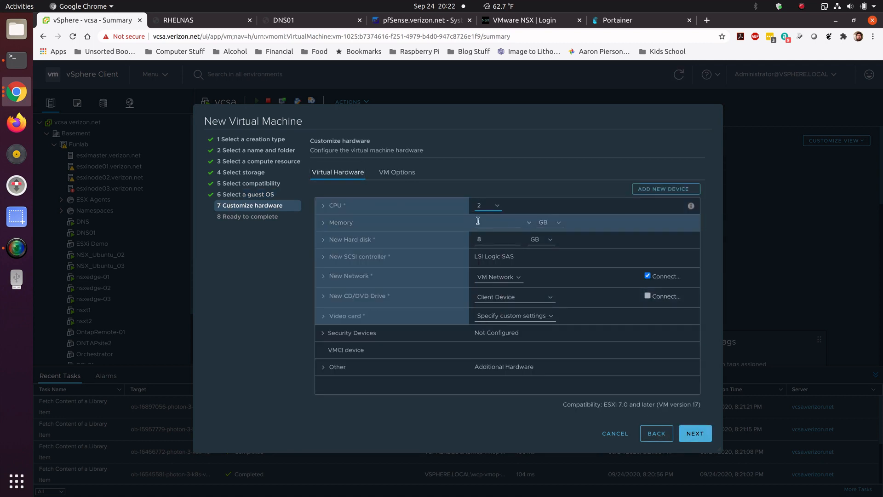
{"action": "left_click", "coordinate": [473, 222]}
{"action": "type", "text": "8"}
{"action": "left_click", "coordinate": [475, 239]}
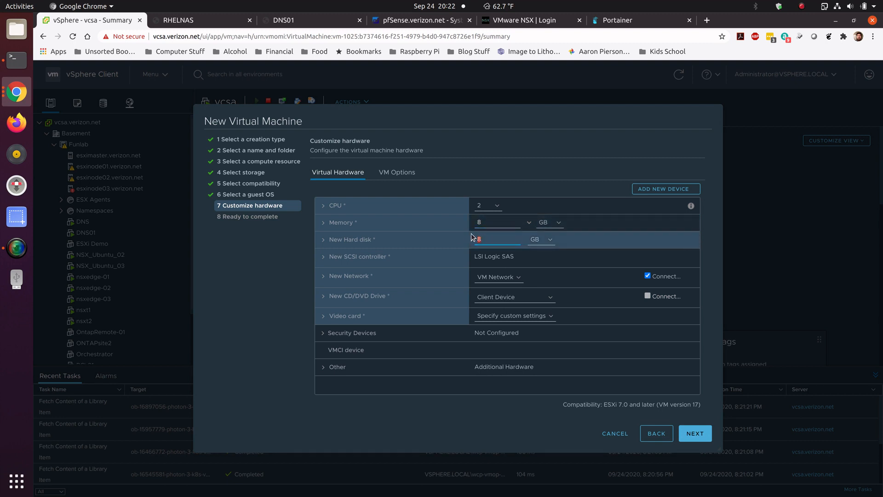
{"action": "type", "text": "12"}
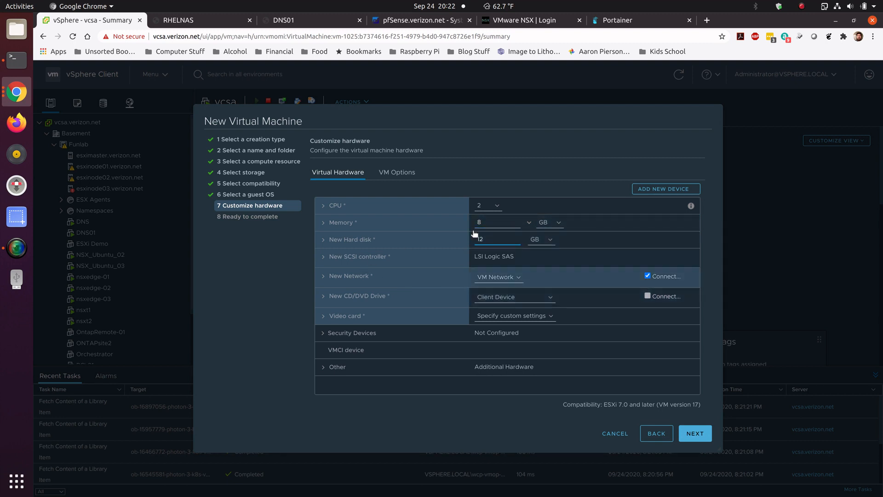
Step: Add a second network adapter and untick connect at power on for the first network adapter
{"action": "left_click", "coordinate": [663, 188]}
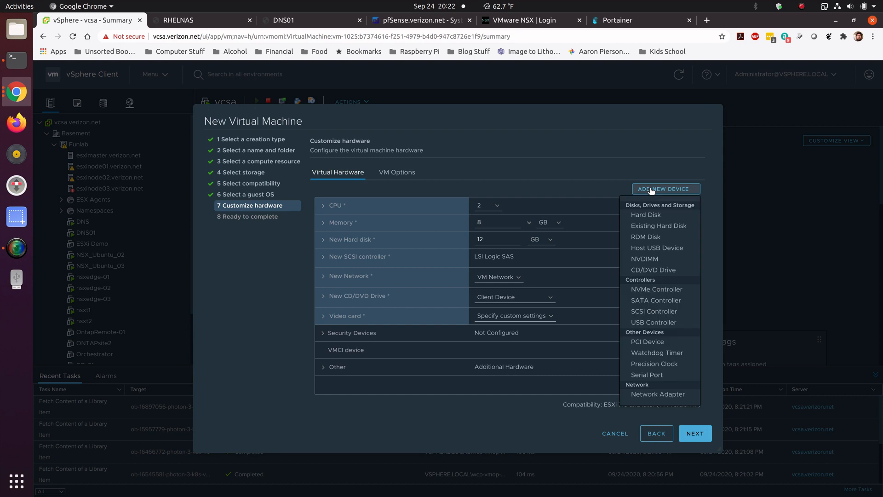
{"action": "left_click", "coordinate": [666, 394]}
{"action": "left_click", "coordinate": [648, 276]}
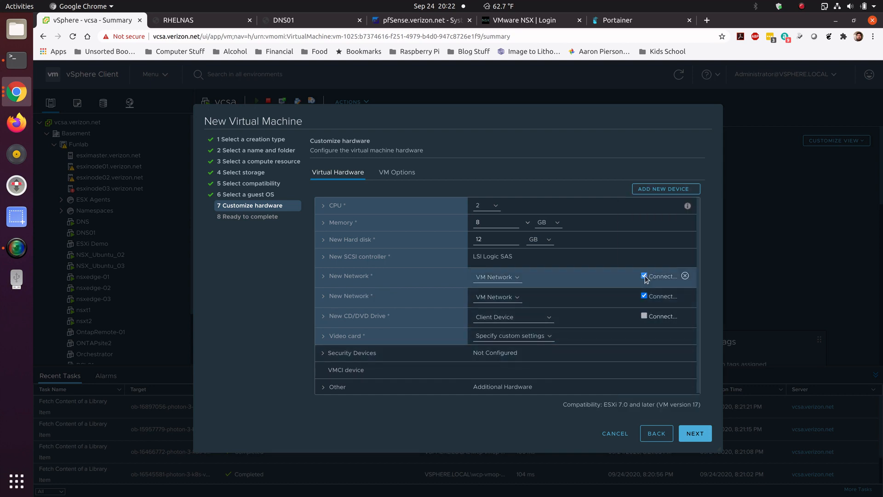
Step: Browse networks and assign the second network adapter to the PG-VLAN10 port group
{"action": "left_click", "coordinate": [515, 297]}
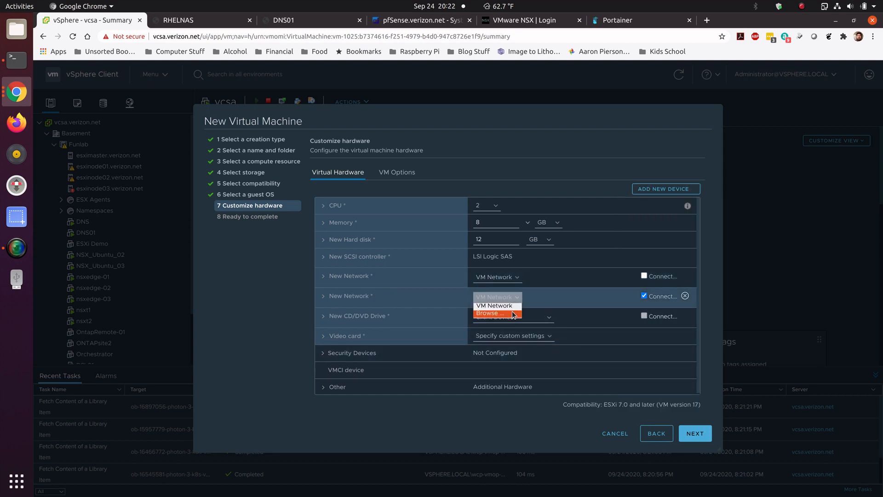
{"action": "left_click", "coordinate": [513, 313]}
{"action": "scroll", "coordinate": [405, 310], "scroll_direction": "down", "scroll_amount": 7}
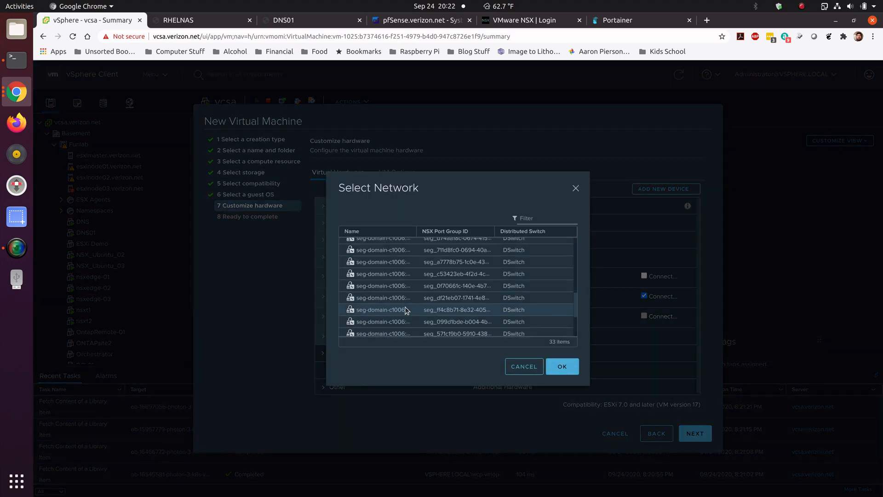
{"action": "scroll", "coordinate": [405, 308], "scroll_direction": "up", "scroll_amount": 4}
{"action": "left_click", "coordinate": [406, 280]}
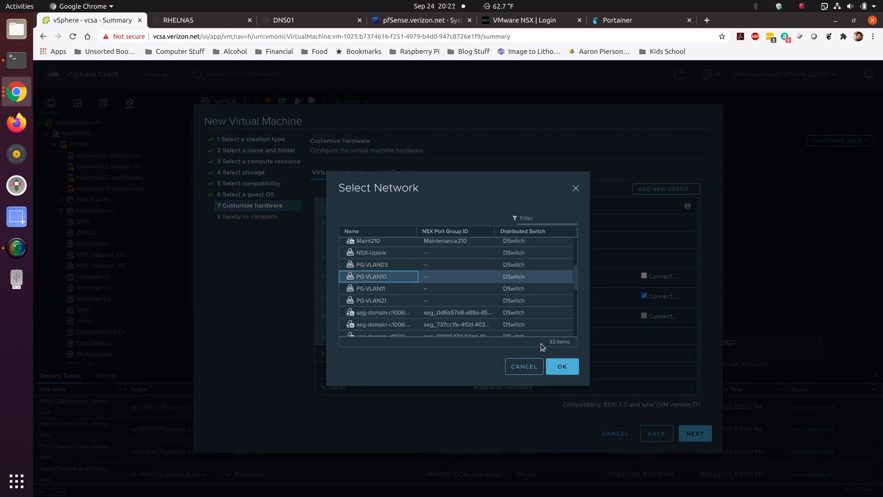
{"action": "left_click", "coordinate": [562, 366]}
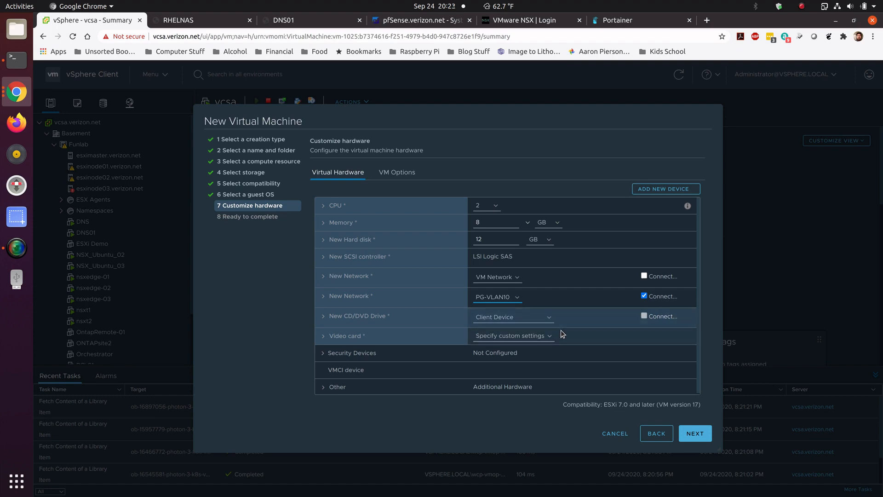
Step: Set the CD/DVD drive to a Content Library ISO File and mount the pfSense-CE-2.4.4-RELEASE-p3-amd64 image
{"action": "left_click", "coordinate": [543, 318]}
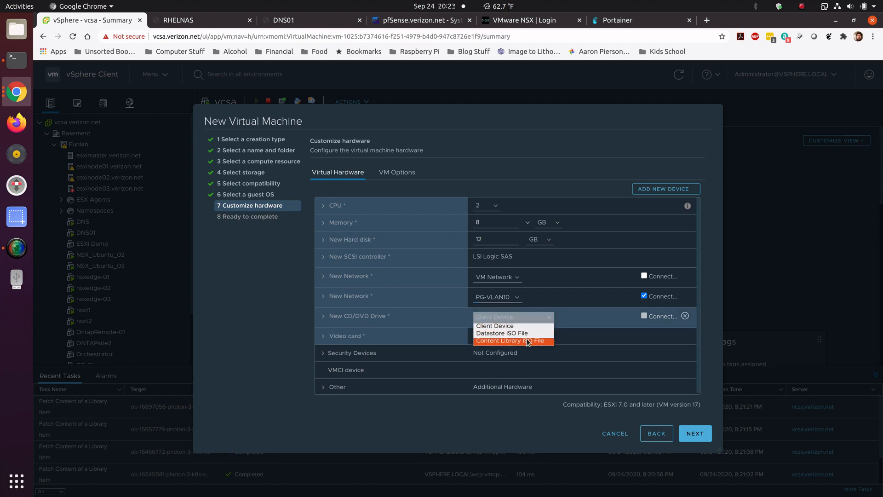
{"action": "left_click", "coordinate": [528, 341]}
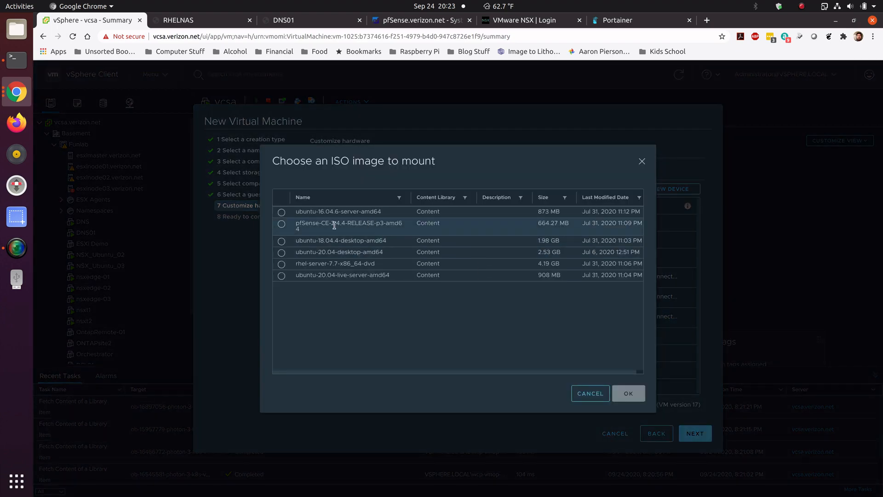
{"action": "left_click", "coordinate": [282, 226]}
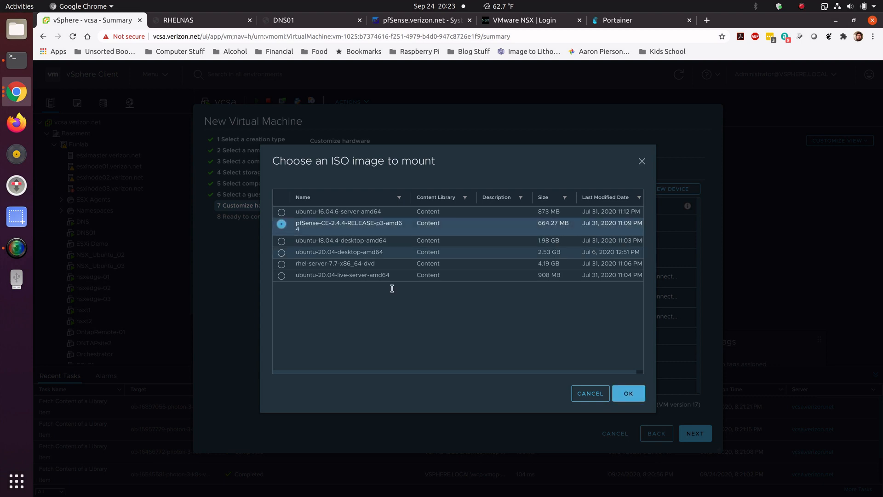
{"action": "left_click", "coordinate": [629, 394]}
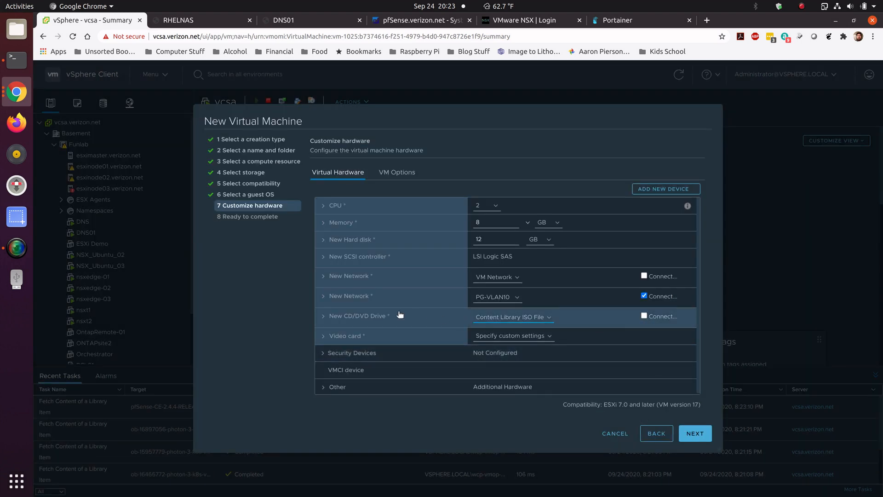
Step: Enable Connect At Power On for the CD/DVD drive and finish creating the virtual machine
{"action": "left_click", "coordinate": [324, 317]}
{"action": "left_click", "coordinate": [476, 332]}
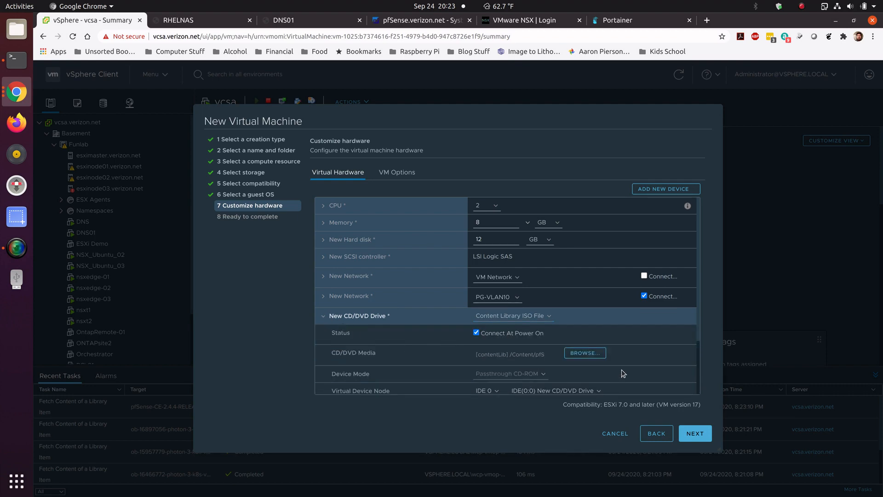
{"action": "left_click", "coordinate": [692, 432]}
{"action": "left_click", "coordinate": [694, 432]}
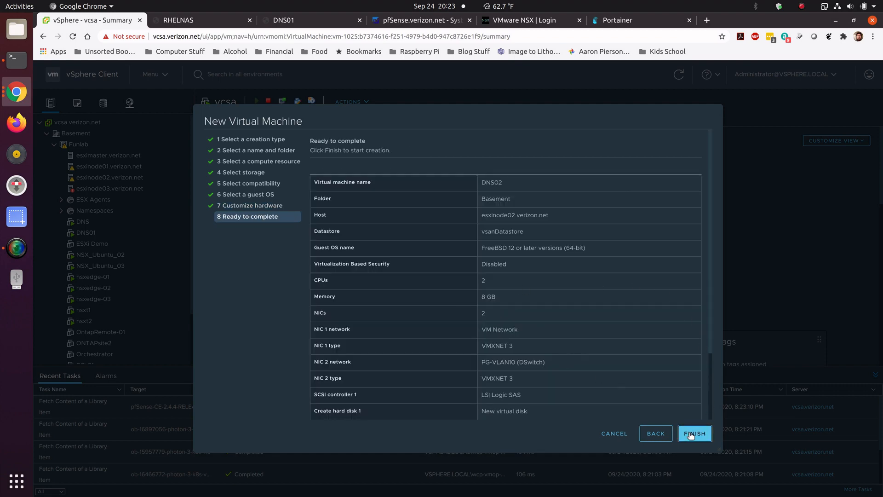
Step: Open DNS02's web console and run the pfSense installer, accepting the notice and declining the final manual shell
{"action": "left_click", "coordinate": [107, 244]}
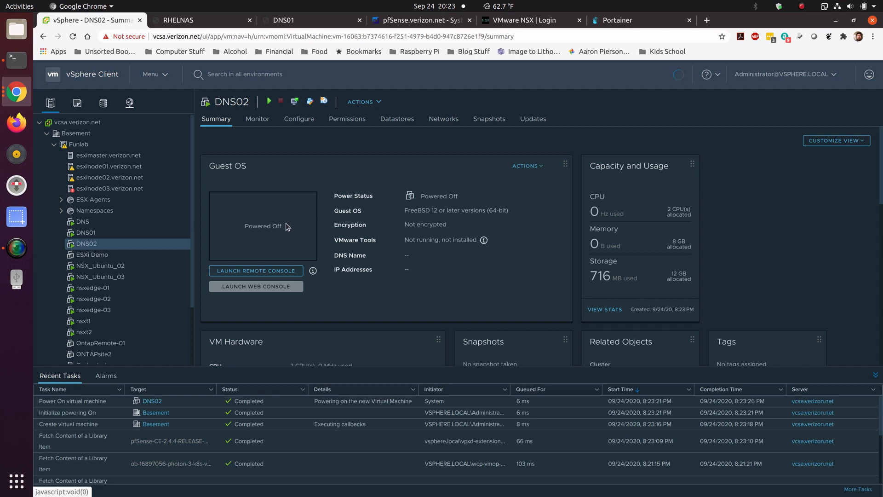
{"action": "left_click", "coordinate": [275, 226]}
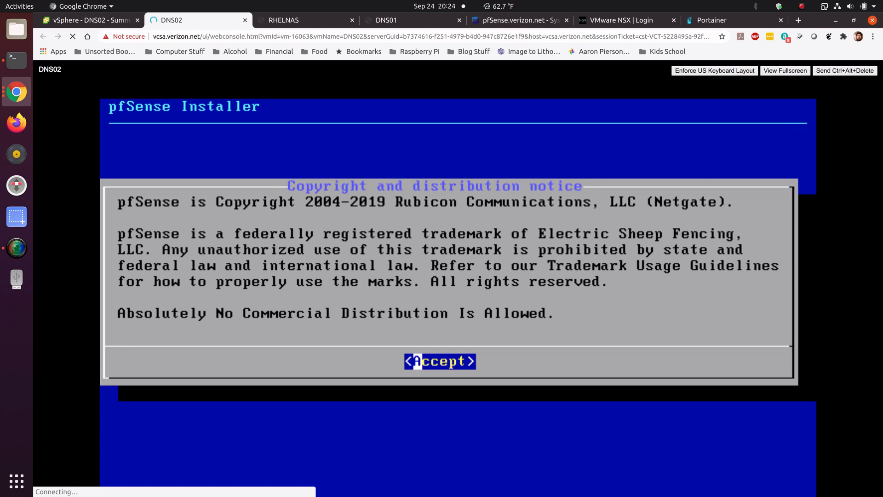
{"action": "key", "text": "Return"}
{"action": "key", "text": "Return"}
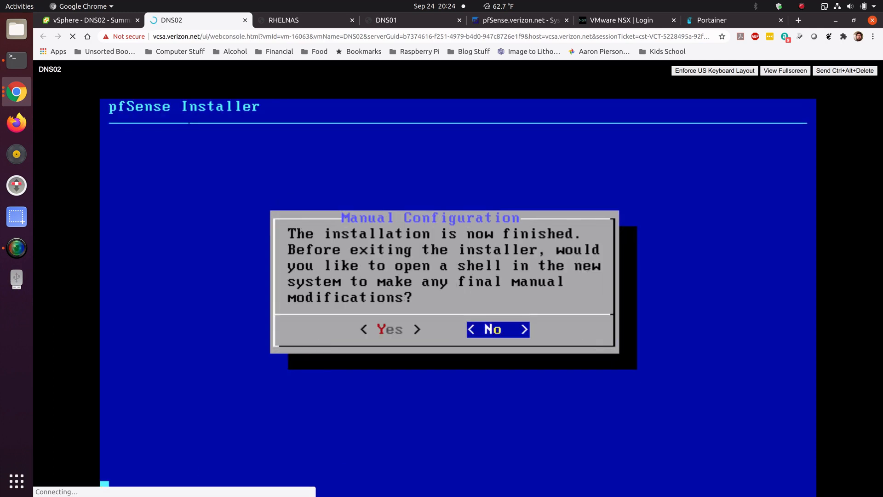
{"action": "key", "text": "Return"}
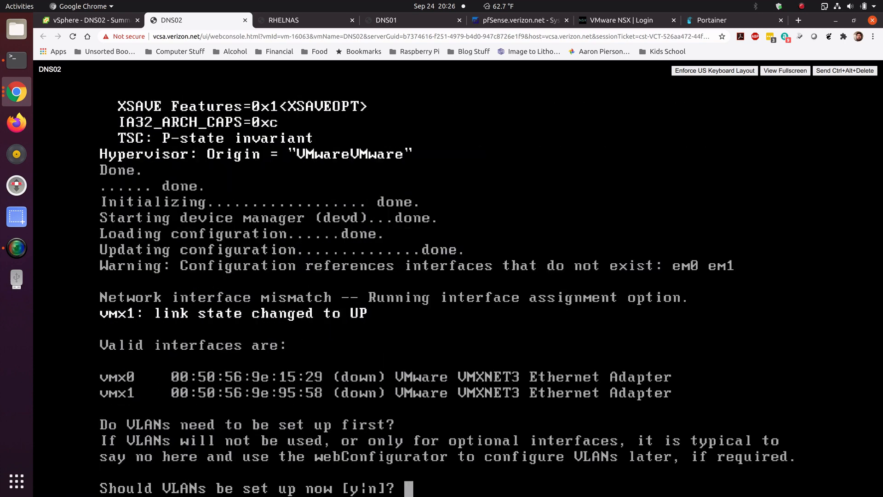
Step: Skip VLAN setup, assign vmx0 as WAN and vmx1 as LAN, and proceed with the assignment
{"action": "type", "text": "n"}
{"action": "key", "text": "Return"}
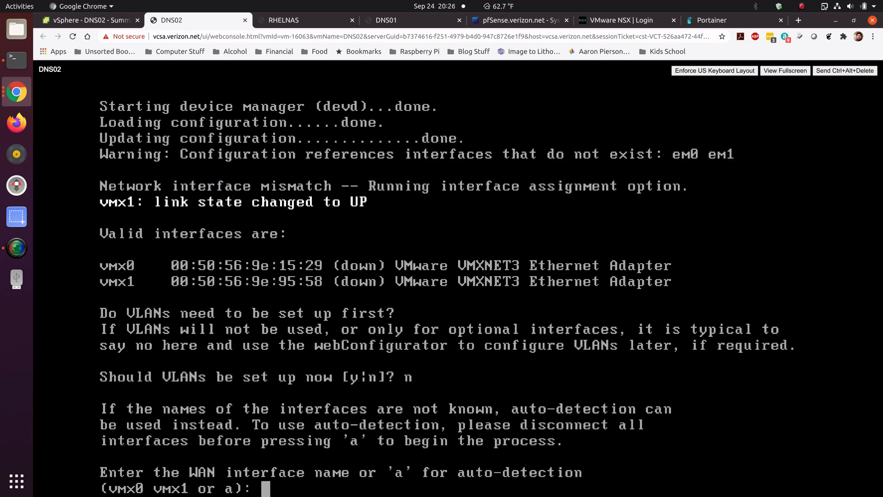
{"action": "type", "text": "vmx0"}
{"action": "key", "text": "Return"}
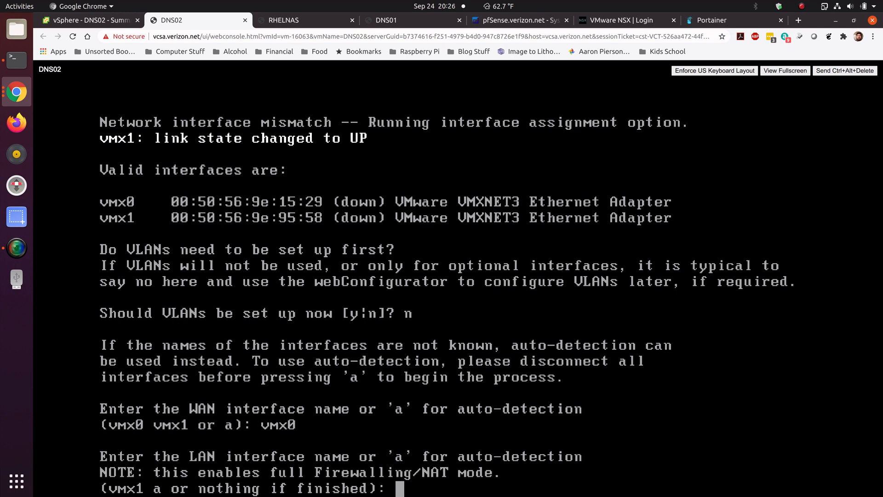
{"action": "type", "text": "vmx1"}
{"action": "key", "text": "Return"}
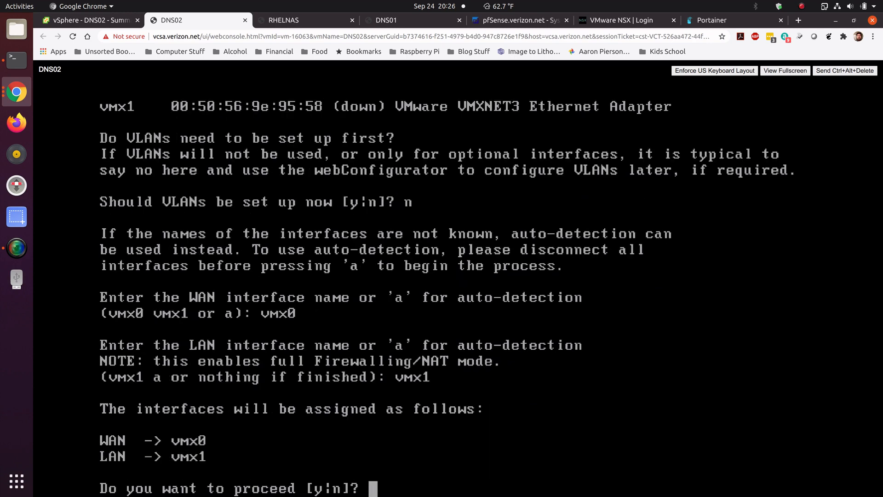
{"action": "type", "text": "y"}
{"action": "key", "text": "Return"}
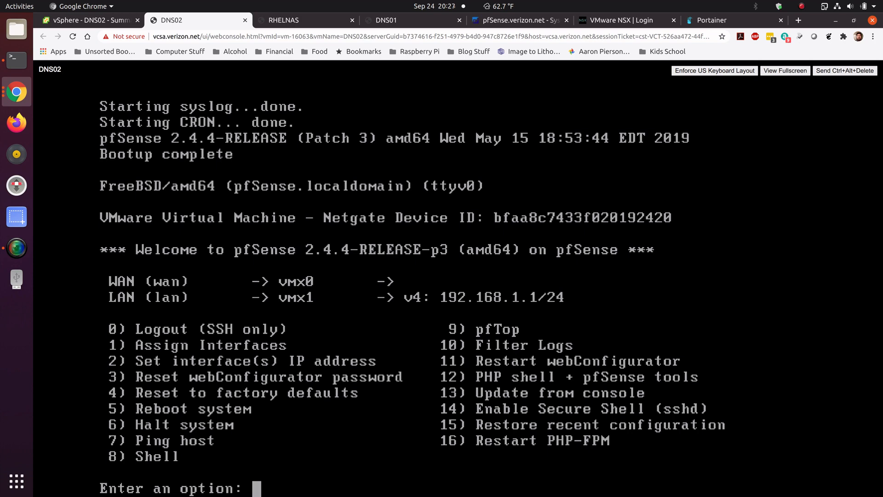
Step: Set DNS02's LAN interface IPv4 address to 10.10.10.91 with a 24-bit subnet mask from the console menu
{"action": "type", "text": "2"}
{"action": "key", "text": "Return"}
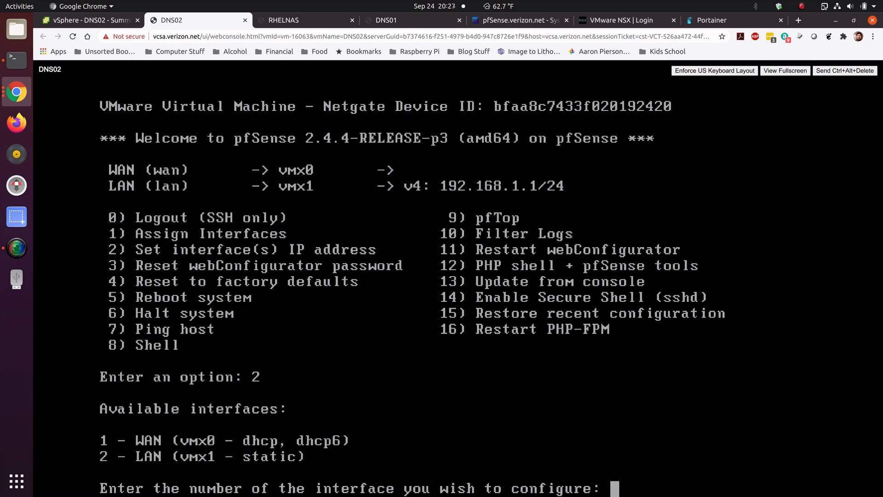
{"action": "type", "text": "2"}
{"action": "key", "text": "Return"}
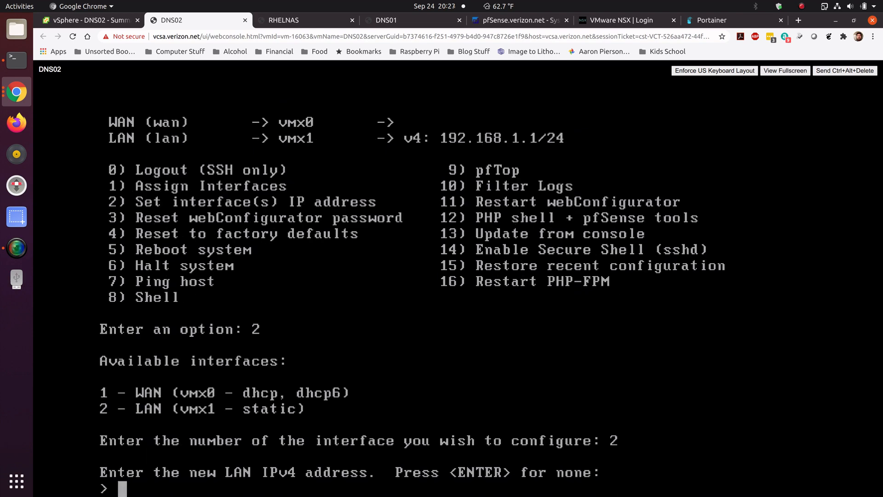
{"action": "type", "text": "10.10.10."}
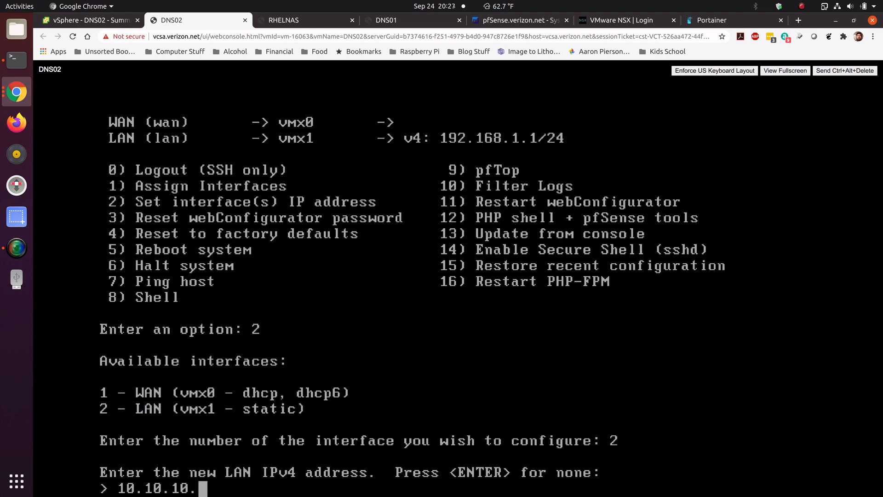
{"action": "type", "text": "91"}
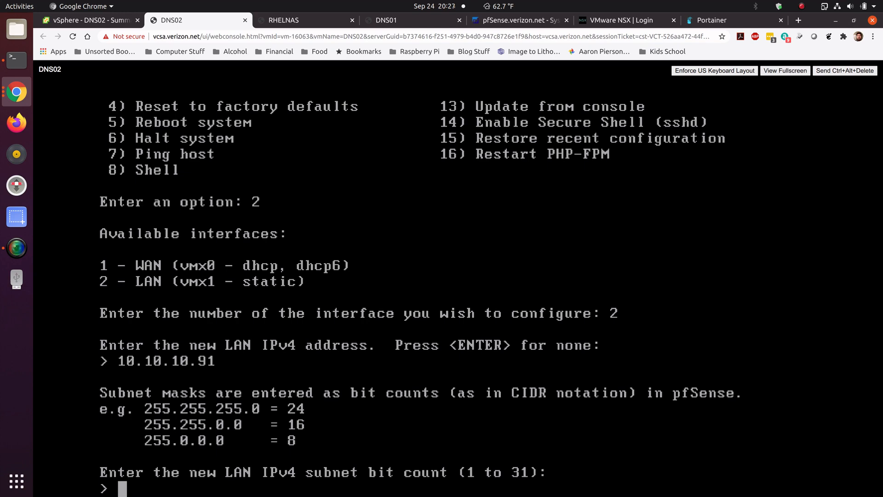
{"action": "type", "text": "24"}
{"action": "key", "text": "Return"}
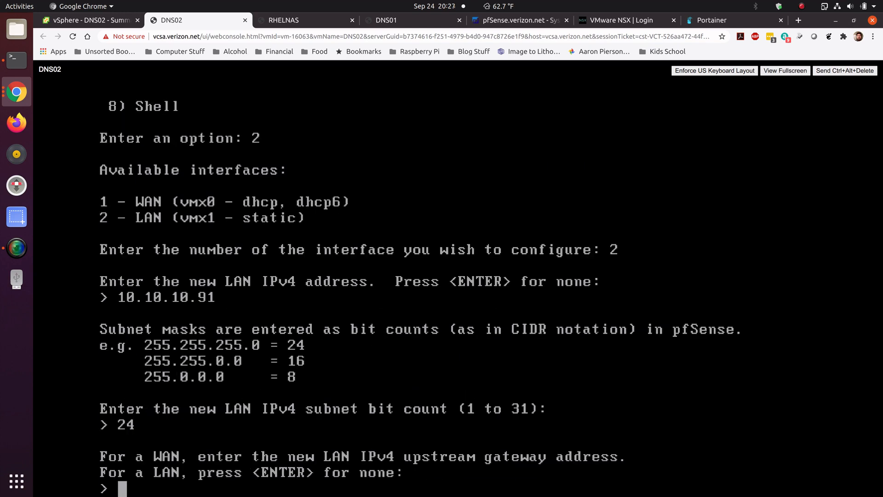
Step: Finish the LAN setup with gateway 10.10.10.1, no IPv6 address, no DHCP server, and without reverting to HTTP
{"action": "type", "text": "10.10.10.1"}
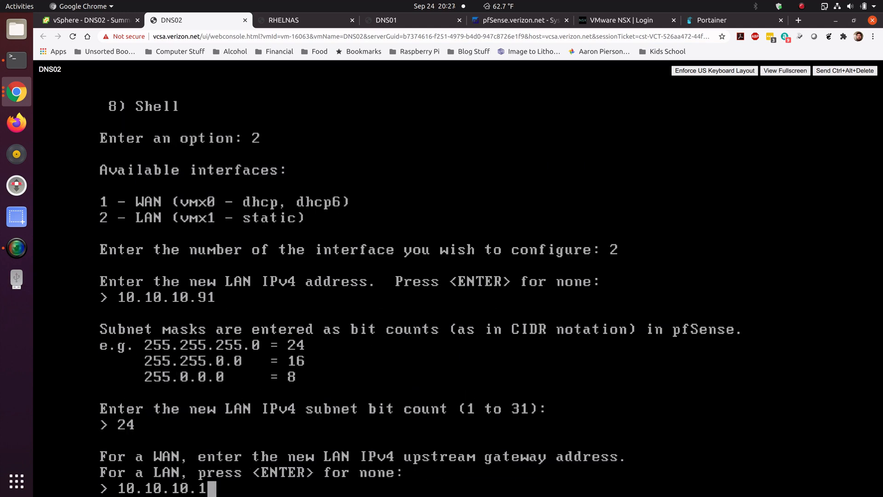
{"action": "key", "text": "Return"}
{"action": "key", "text": "Return"}
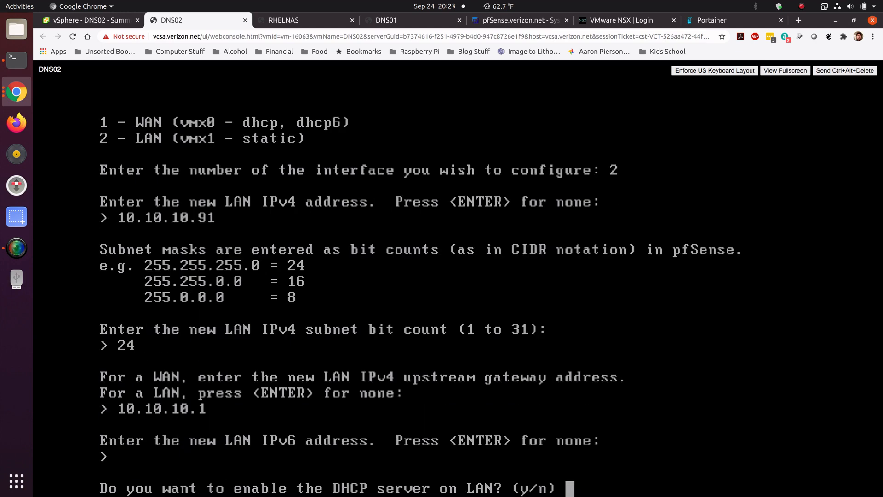
{"action": "type", "text": "n"}
{"action": "key", "text": "Return"}
{"action": "type", "text": "n"}
{"action": "key", "text": "Return"}
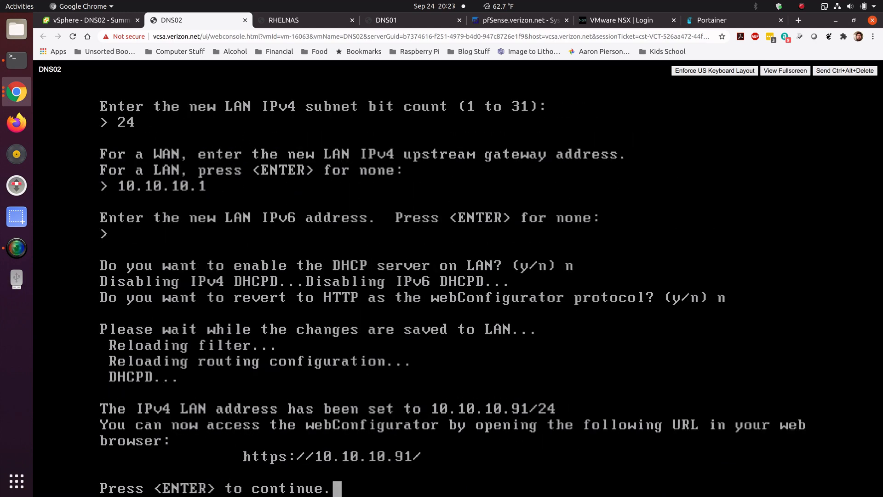
{"action": "key", "text": "Return"}
{"action": "left_click", "coordinate": [321, 18]}
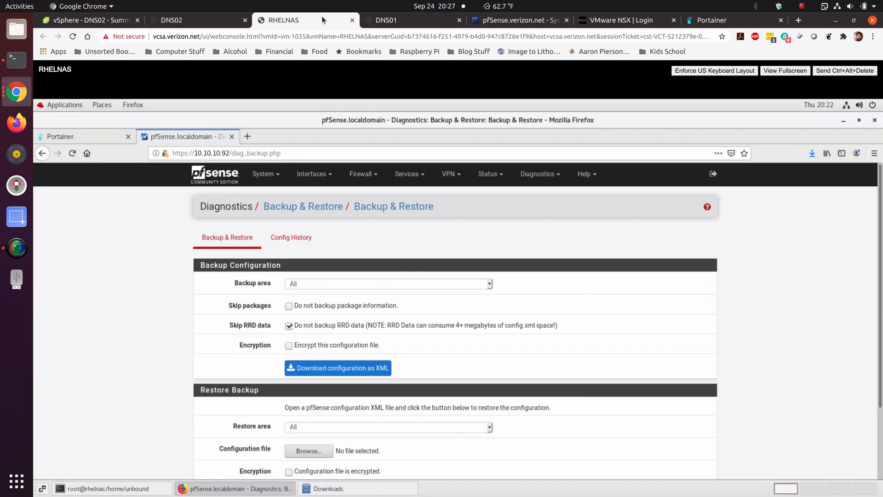
{"action": "left_click", "coordinate": [247, 136]}
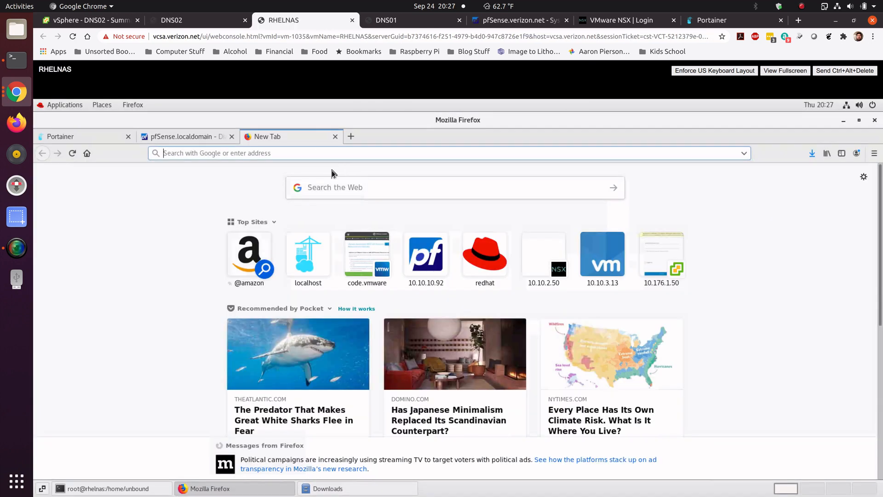
{"action": "type", "text": "10.10.10.9"}
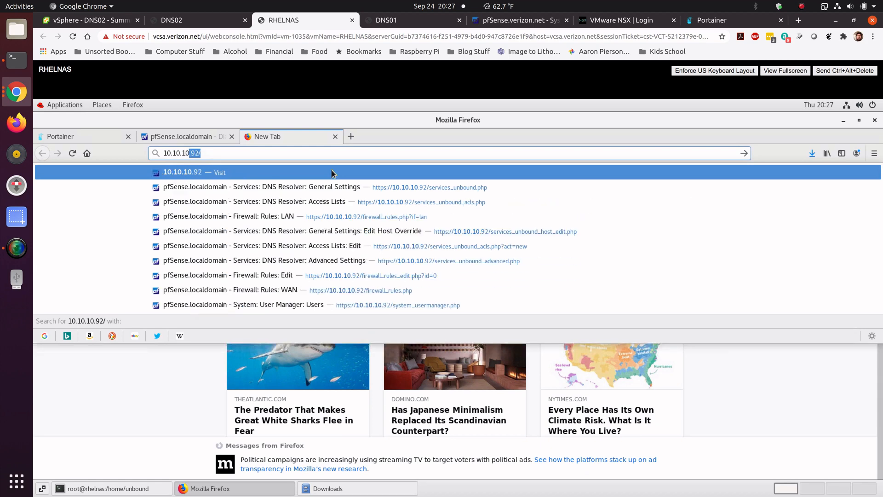
{"action": "type", "text": "1"}
{"action": "key", "text": "Return"}
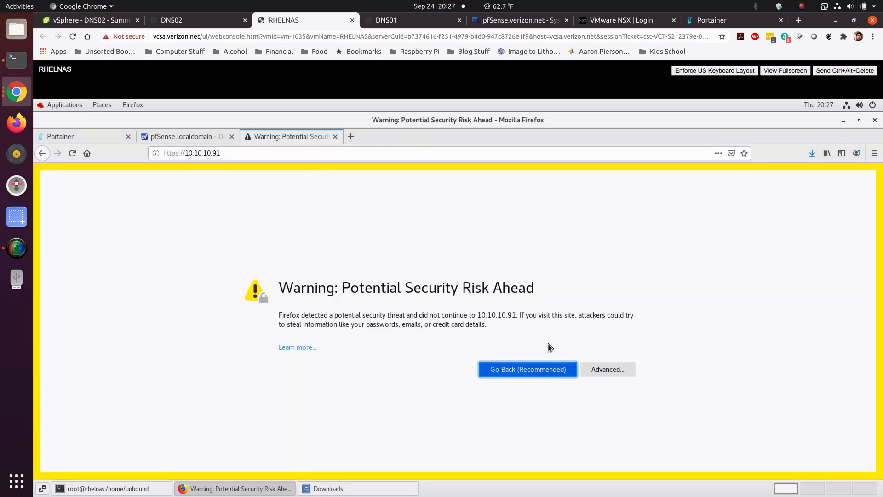
{"action": "left_click", "coordinate": [602, 369]}
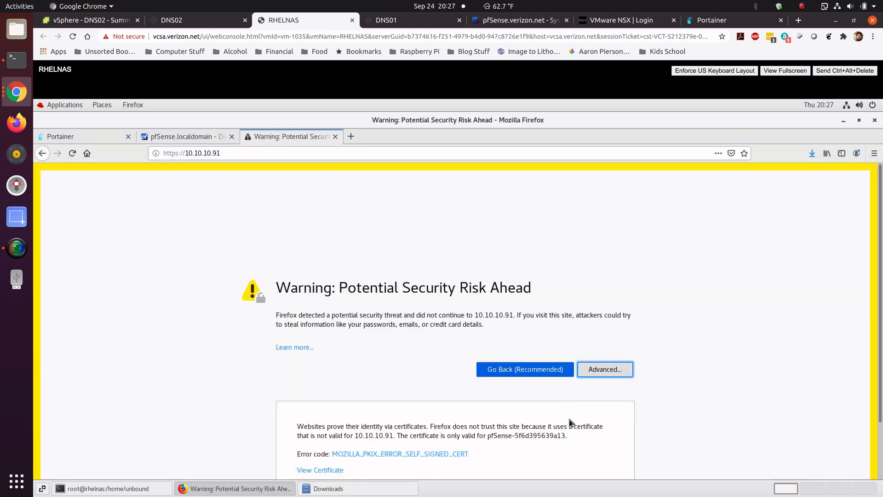
{"action": "scroll", "coordinate": [880, 381], "scroll_direction": "down", "scroll_amount": 2}
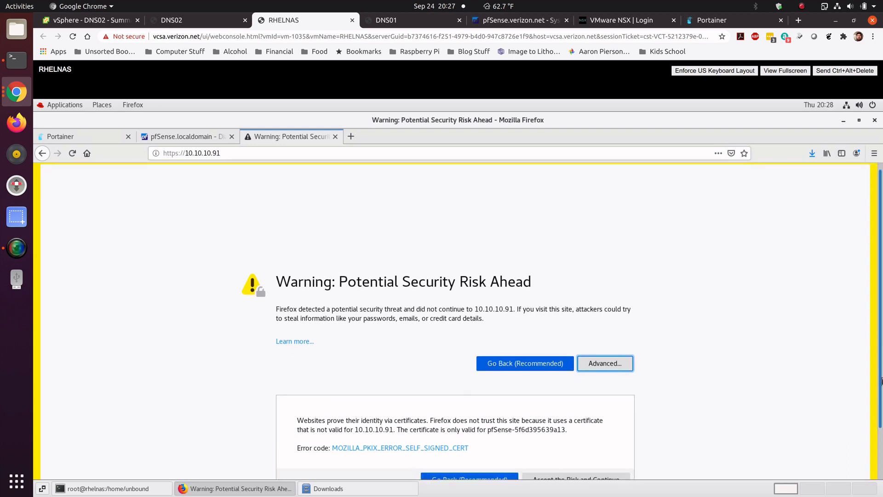
{"action": "left_click", "coordinate": [590, 440]}
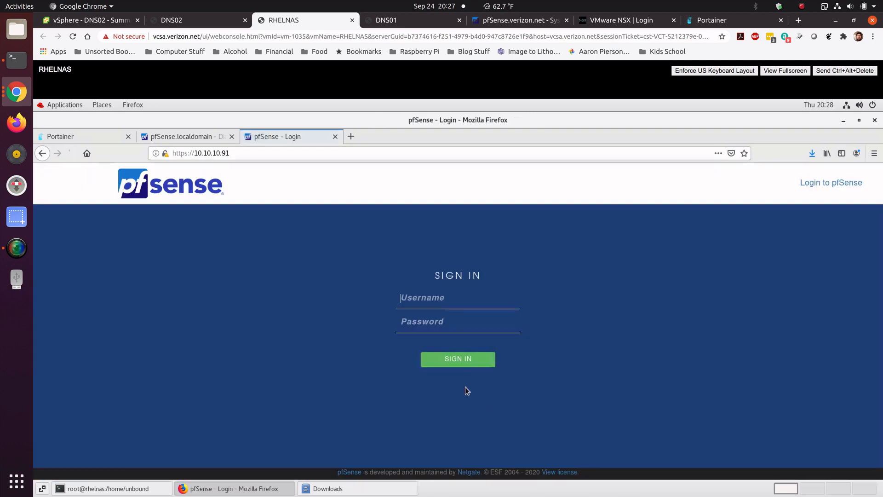
Step: Sign in to DNS02's webConfigurator as admin with the account password
{"action": "left_click", "coordinate": [450, 301]}
{"action": "type", "text": "ad"}
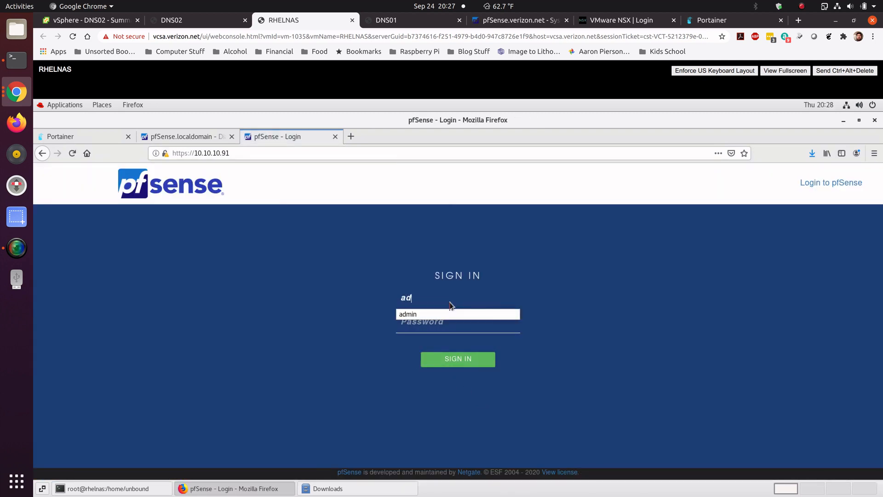
{"action": "type", "text": "min"}
{"action": "key", "text": "Tab"}
{"action": "type", "text": "p"}
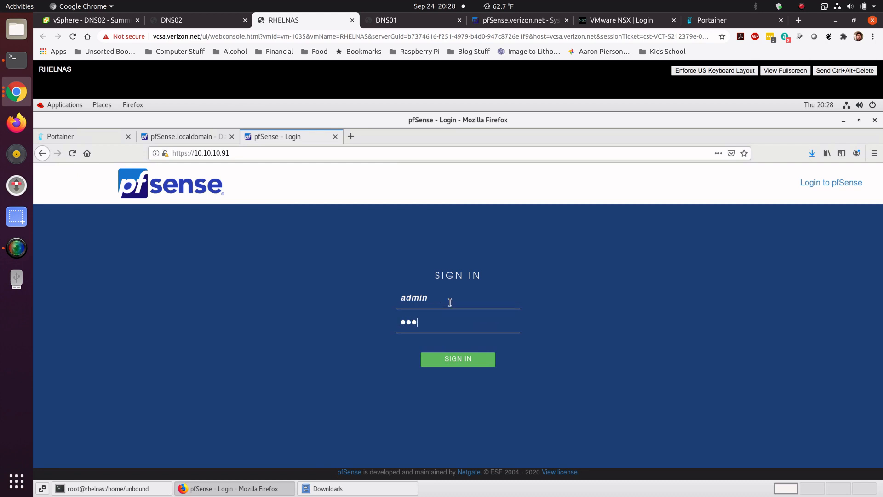
{"action": "key", "text": "Return"}
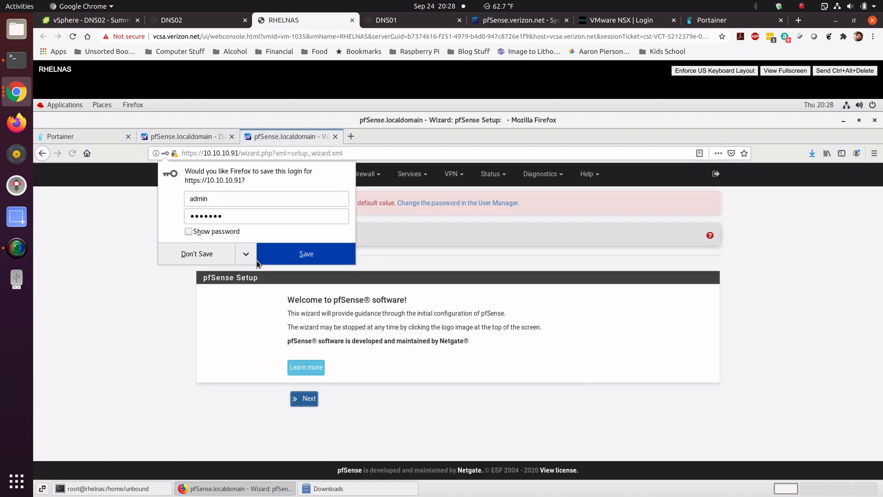
Step: Change the admin account password in the User Manager and save it, declining to store the login
{"action": "left_click", "coordinate": [221, 254]}
{"action": "left_click", "coordinate": [450, 204]}
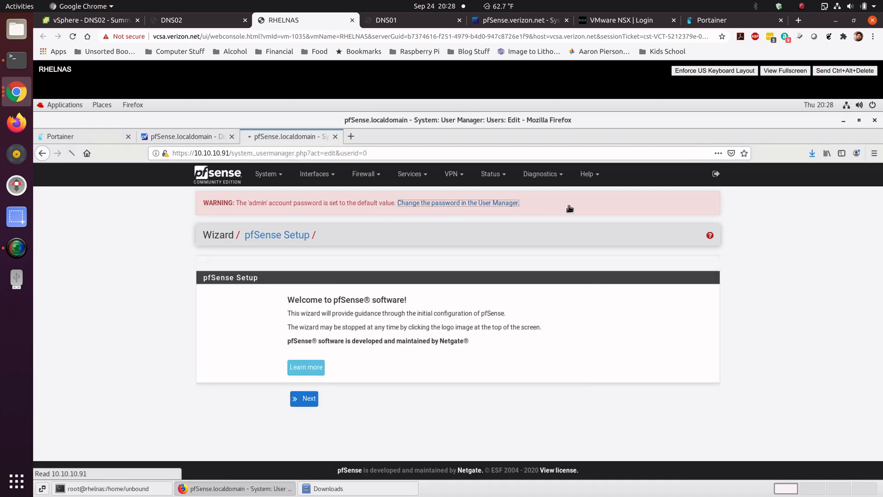
{"action": "left_click", "coordinate": [386, 373]}
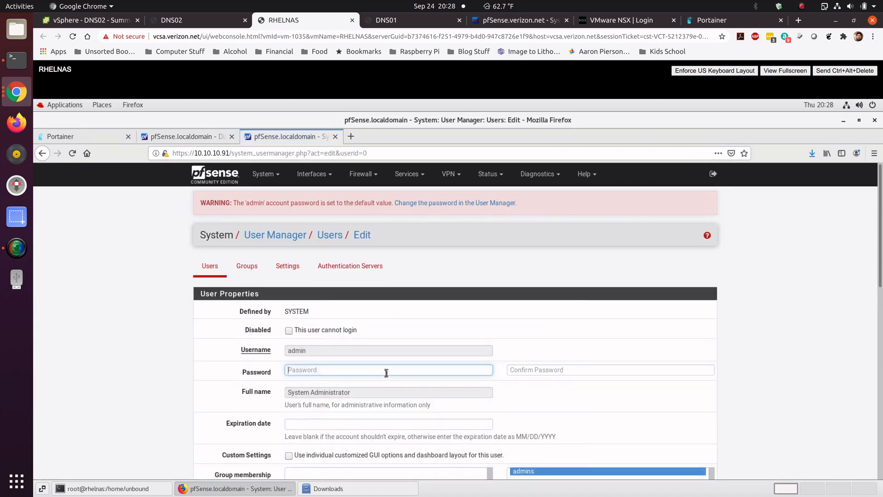
{"action": "type", "text": "•"}
{"action": "key", "text": "Tab"}
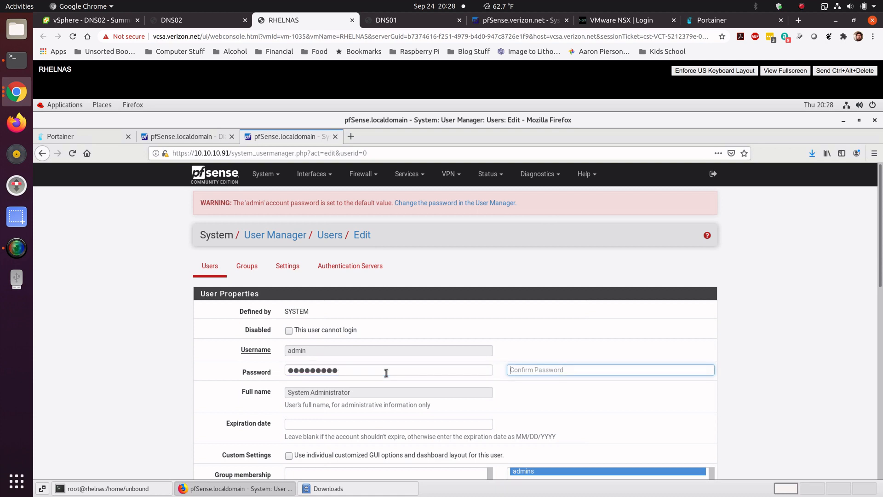
{"action": "type", "text": "•"}
{"action": "scroll", "coordinate": [880, 325], "scroll_direction": "down", "scroll_amount": 2}
{"action": "scroll", "coordinate": [880, 325], "scroll_direction": "down", "scroll_amount": 12}
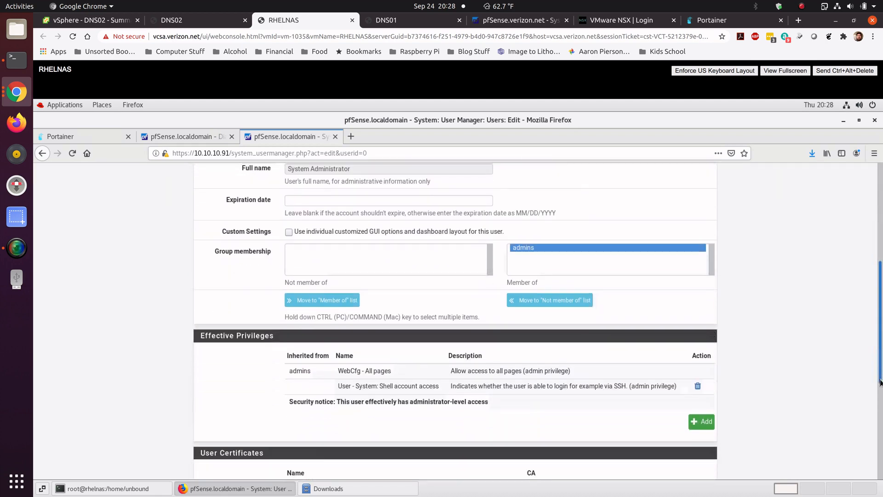
{"action": "scroll", "coordinate": [880, 411], "scroll_direction": "down", "scroll_amount": 5}
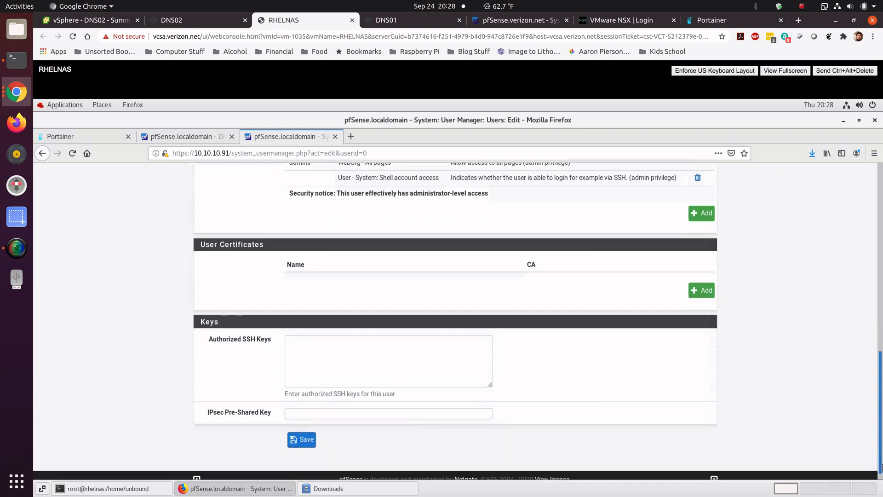
{"action": "left_click", "coordinate": [311, 429]}
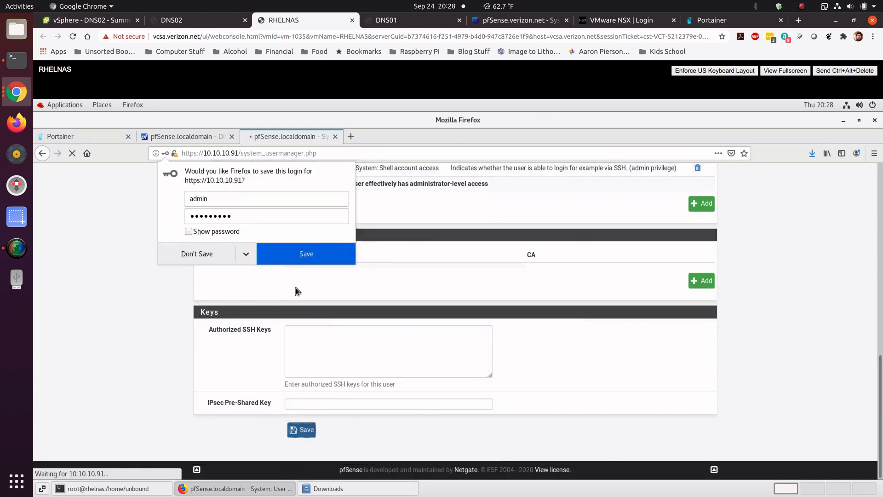
{"action": "left_click", "coordinate": [296, 255]}
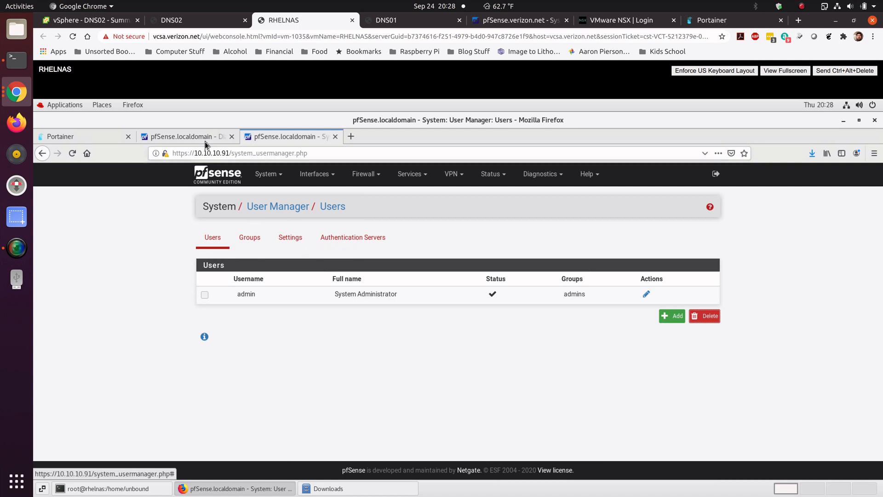
Step: On DNS01, open High Availability Sync and enable state synchronization on the LAN interface
{"action": "left_click", "coordinate": [190, 137]}
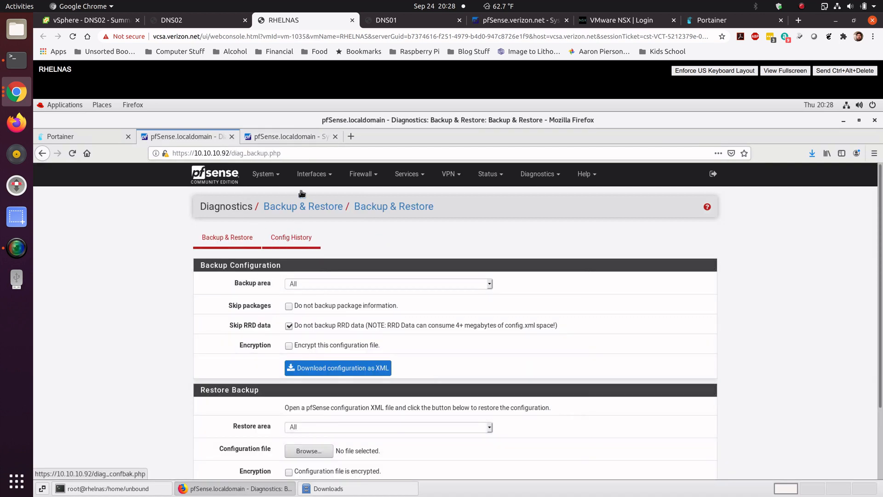
{"action": "left_click", "coordinate": [308, 177]}
{"action": "left_click", "coordinate": [265, 174]}
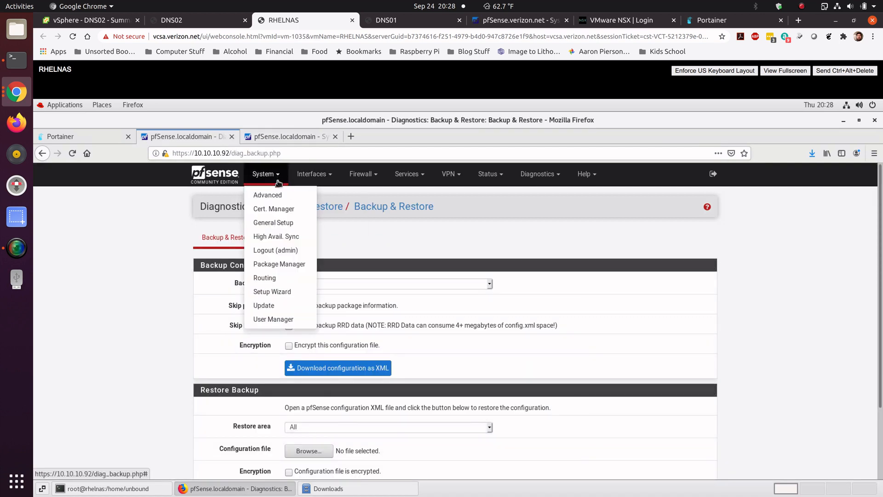
{"action": "left_click", "coordinate": [274, 237]}
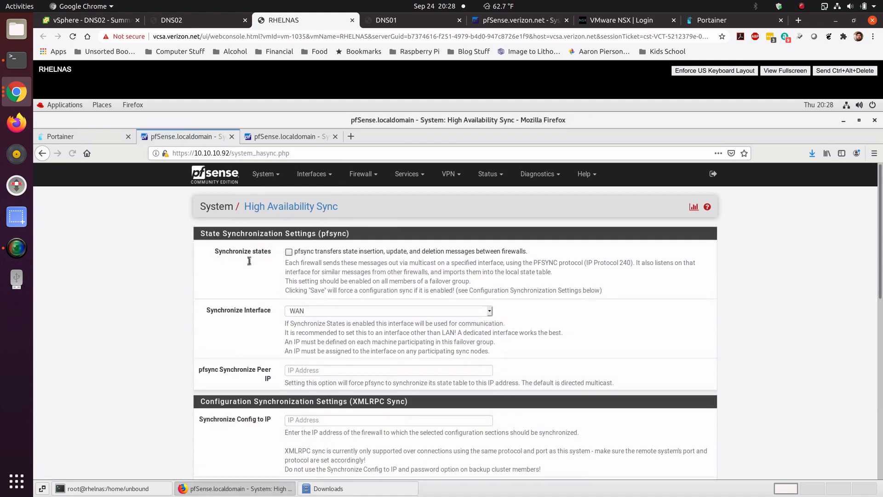
{"action": "left_click", "coordinate": [288, 252]}
{"action": "scroll", "coordinate": [280, 285], "scroll_direction": "down", "scroll_amount": 2}
{"action": "left_click", "coordinate": [322, 263]}
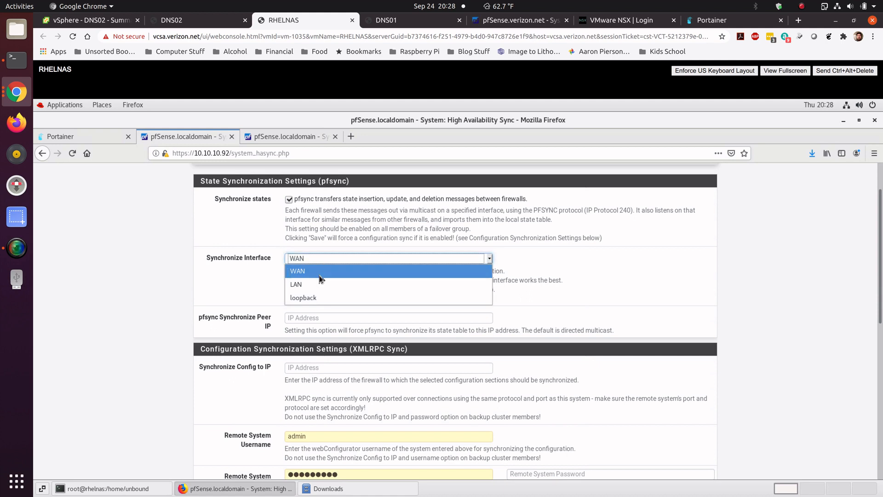
{"action": "left_click", "coordinate": [321, 282]}
Step: Enter 10.10.10.91 as the pfsync Synchronize Peer IP
{"action": "left_click", "coordinate": [333, 319]}
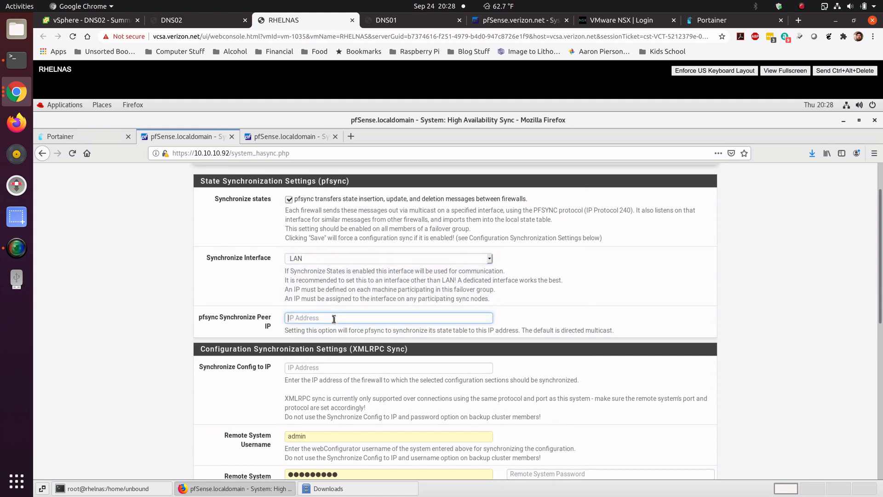
{"action": "type", "text": "10.10.10.91"}
Step: Set Synchronize Config to IP to 10.10.10.91 and clear the pfsync Synchronize Peer IP
{"action": "scroll", "coordinate": [245, 372], "scroll_direction": "down", "scroll_amount": 3}
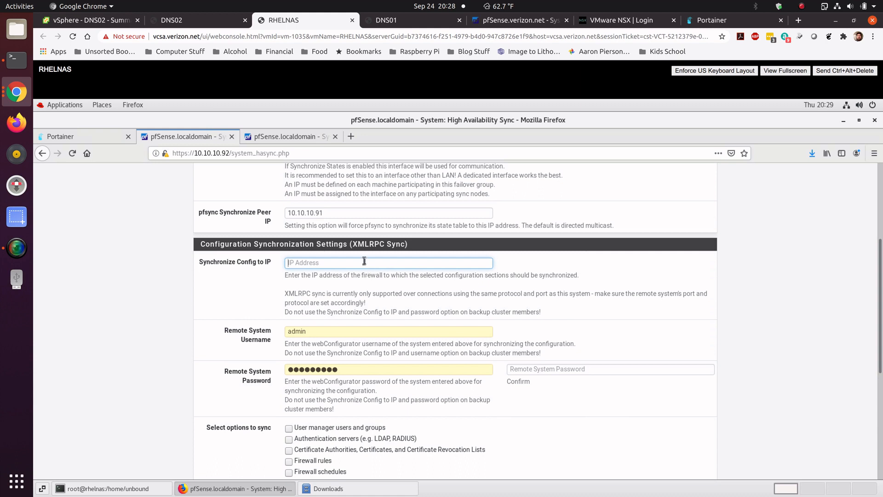
{"action": "type", "text": "10.10.10.91"}
{"action": "left_click_drag", "start_coordinate": [335, 213], "coordinate": [265, 213]}
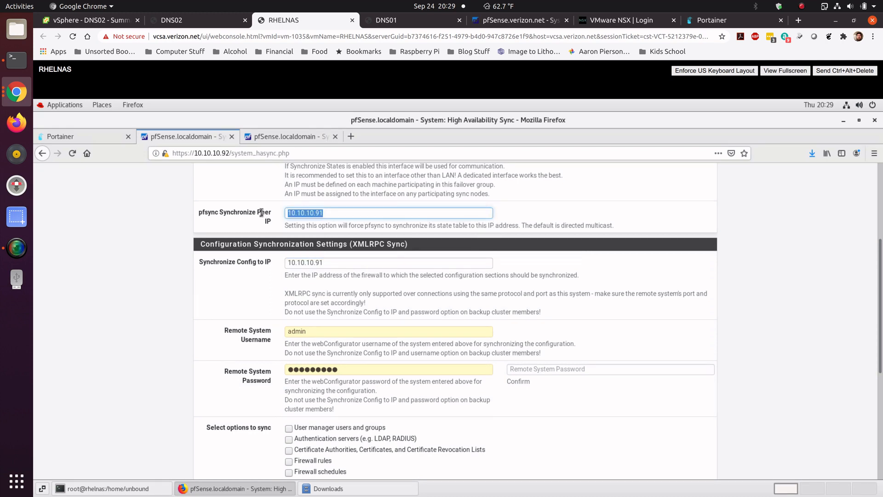
{"action": "key", "text": "BackSpace"}
{"action": "left_click", "coordinate": [169, 292]}
Step: Review the list of options available to sync
{"action": "scroll", "coordinate": [225, 287], "scroll_direction": "down", "scroll_amount": 3}
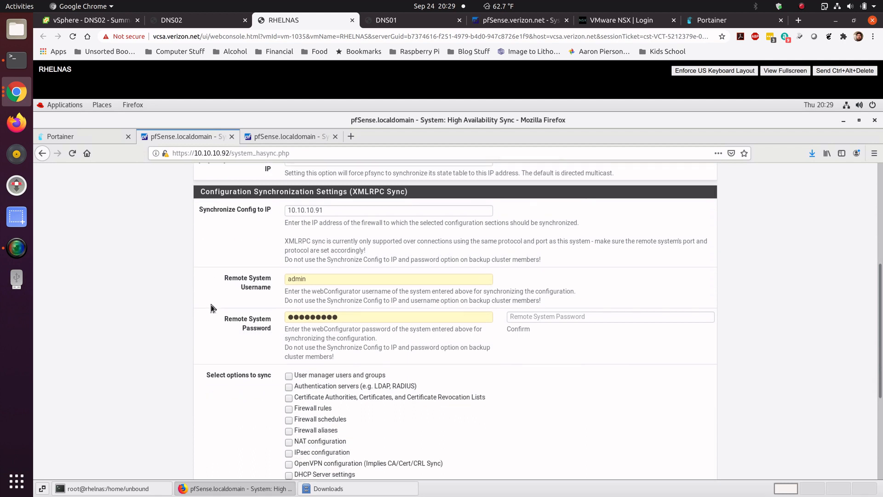
{"action": "scroll", "coordinate": [211, 306], "scroll_direction": "down", "scroll_amount": 4}
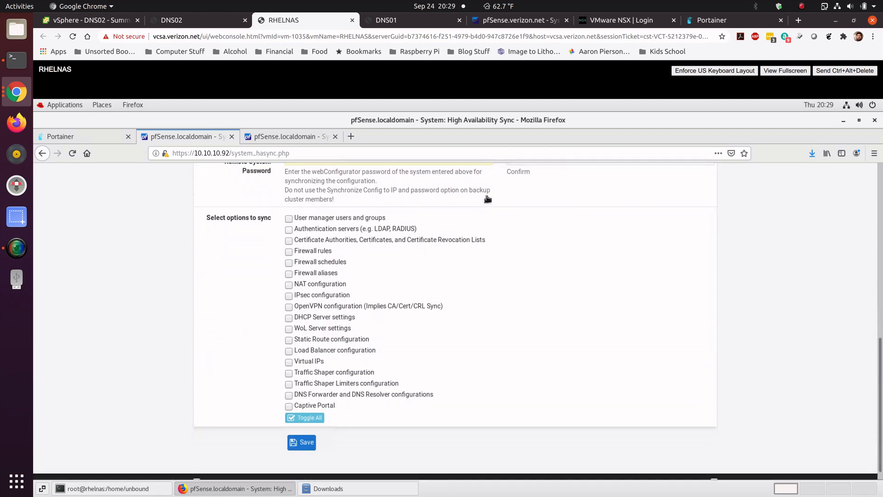
{"action": "scroll", "coordinate": [513, 211], "scroll_direction": "up", "scroll_amount": 2}
{"action": "scroll", "coordinate": [489, 224], "scroll_direction": "up", "scroll_amount": 1}
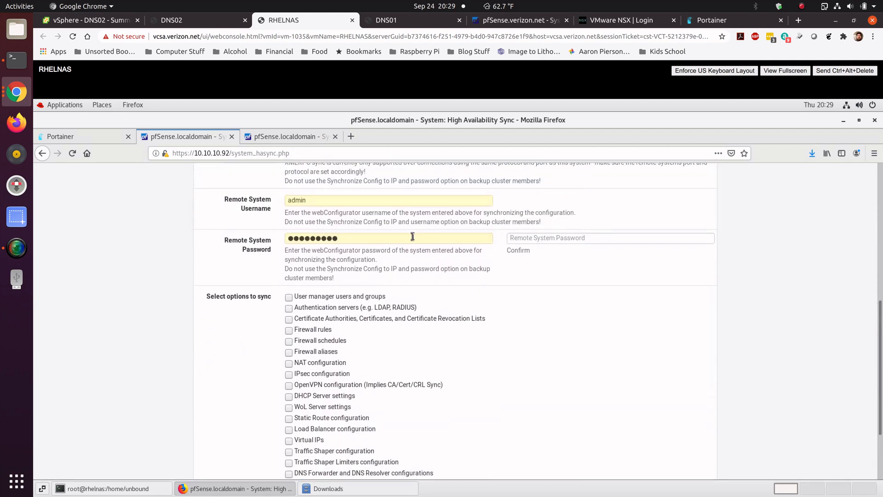
Step: Enter the remote system's webConfigurator password and its confirmation
{"action": "left_click", "coordinate": [275, 239]}
{"action": "type", "text": "p"}
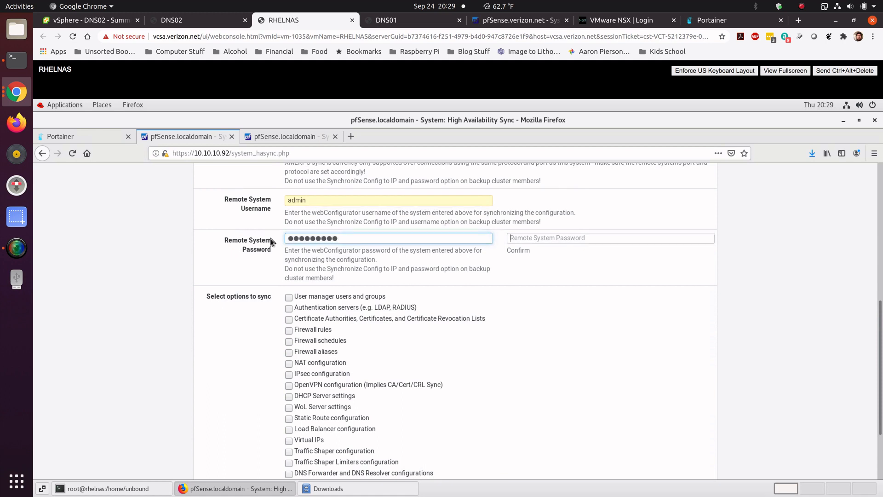
{"action": "key", "text": "Tab"}
{"action": "type", "text": "p"}
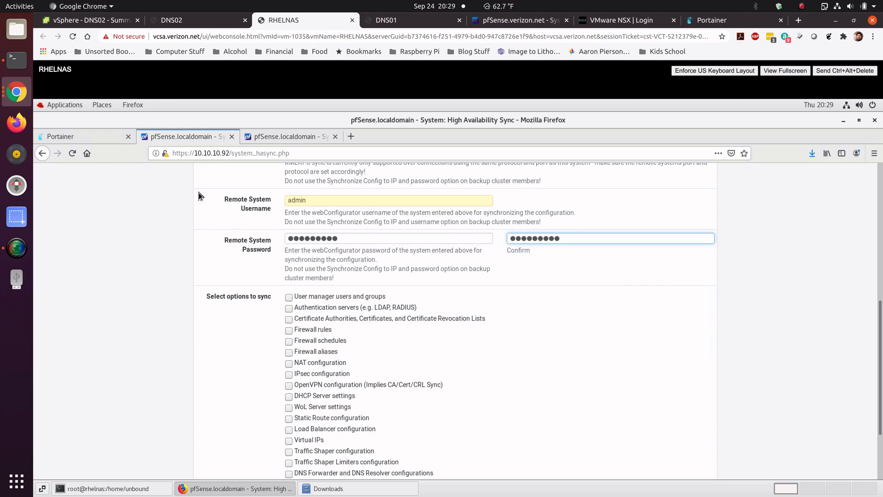
Step: Select all options to sync with Toggle All and save the High Availability Sync settings
{"action": "left_click", "coordinate": [211, 322]}
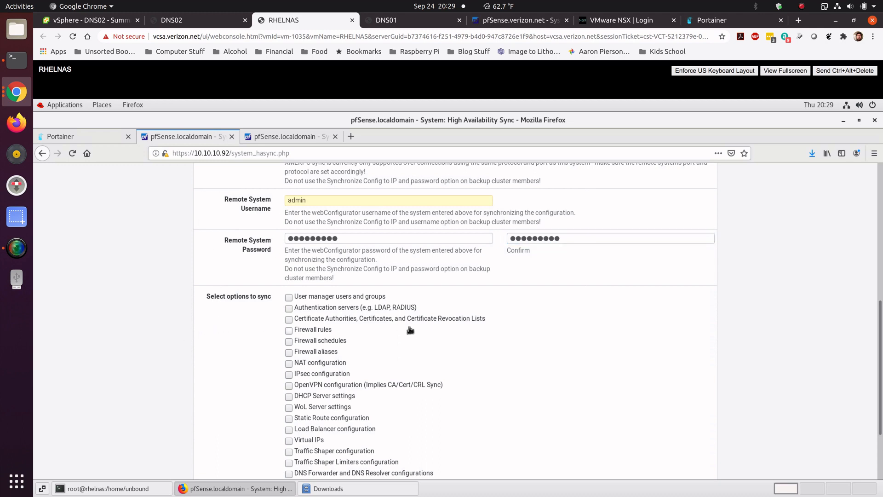
{"action": "scroll", "coordinate": [879, 308], "scroll_direction": "down", "scroll_amount": 3}
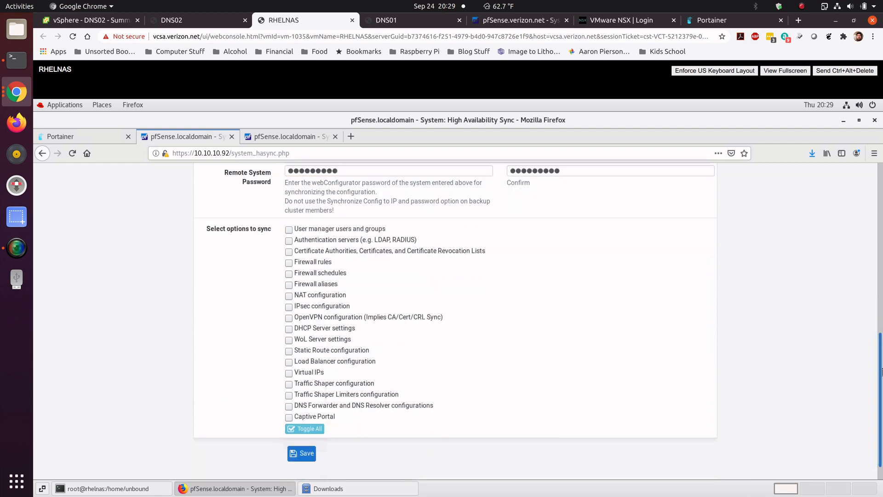
{"action": "left_click", "coordinate": [314, 405]}
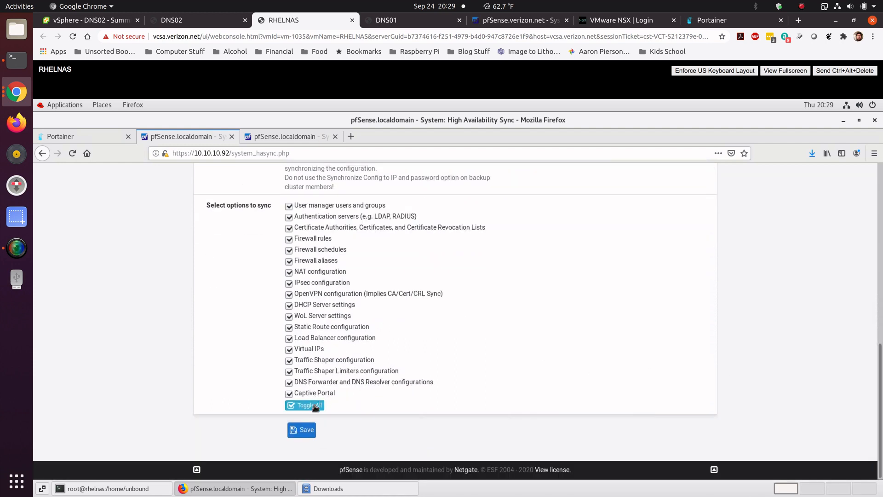
{"action": "left_click", "coordinate": [301, 431]}
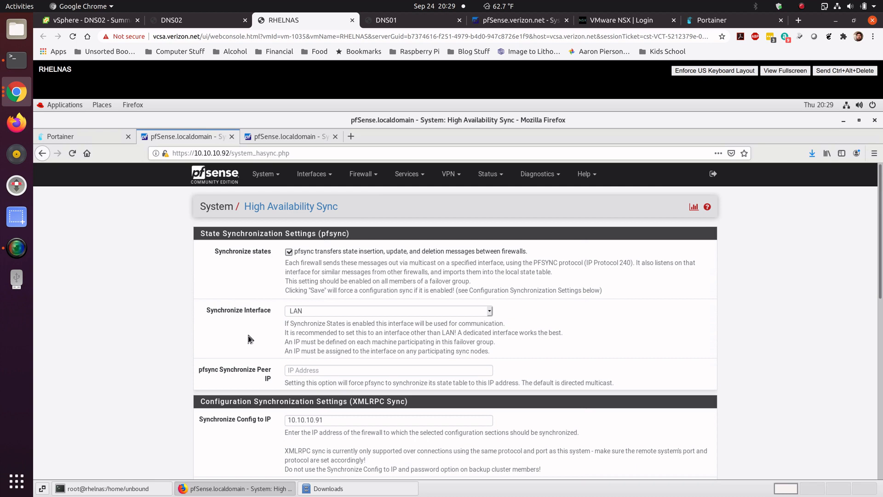
Step: On the 10.10.10.91 web interface, open the DNS Resolver general settings and review its host overrides
{"action": "left_click", "coordinate": [299, 136]}
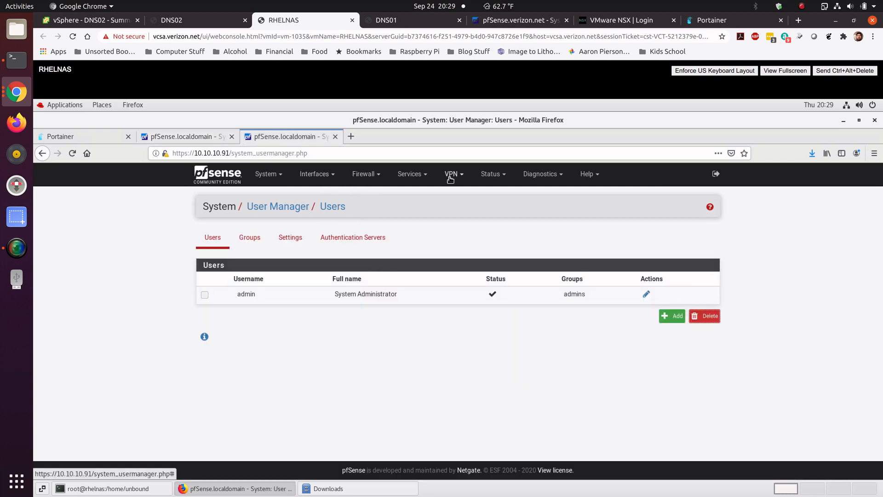
{"action": "left_click", "coordinate": [413, 174]}
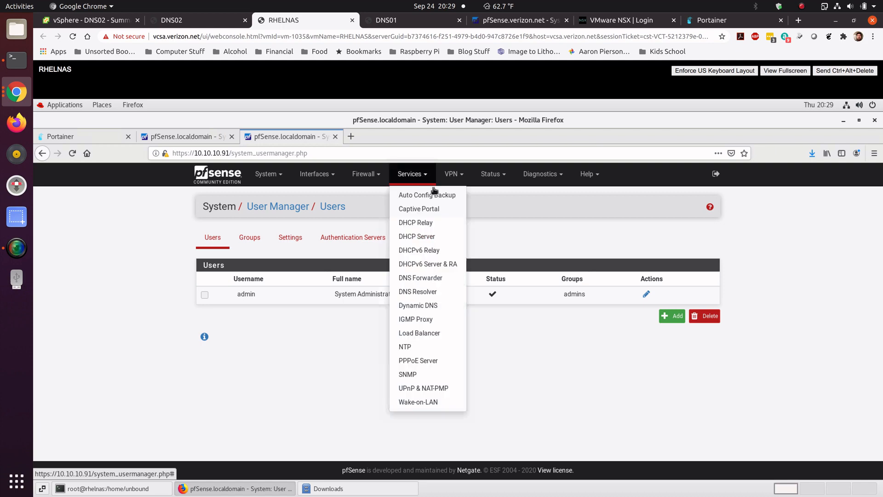
{"action": "left_click", "coordinate": [430, 292]}
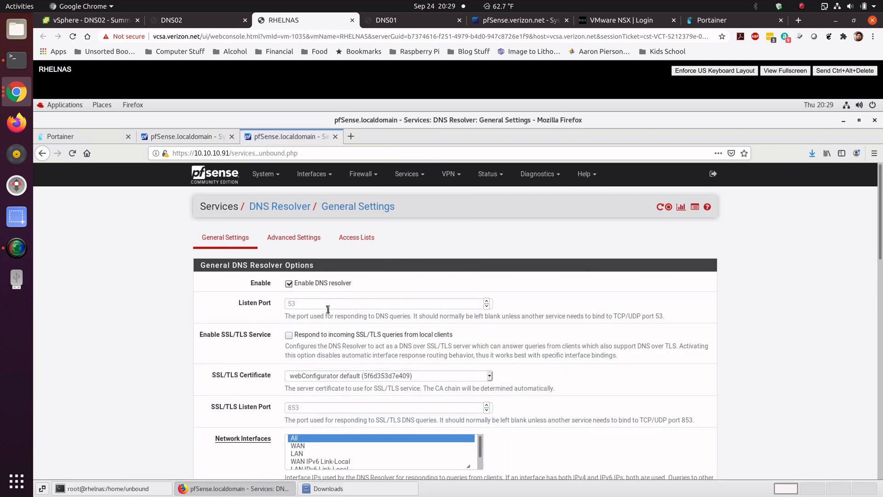
{"action": "scroll", "coordinate": [880, 314], "scroll_direction": "down", "scroll_amount": 3}
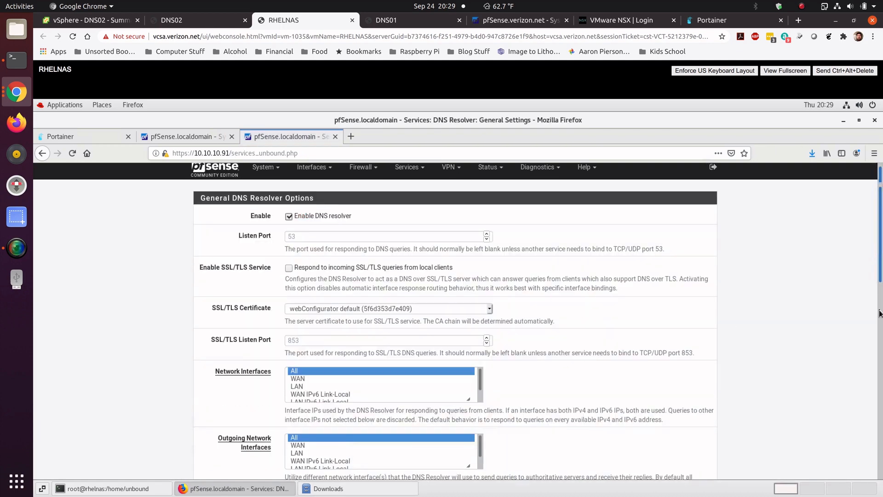
{"action": "left_click_drag", "start_coordinate": [879, 314], "coordinate": [881, 423]}
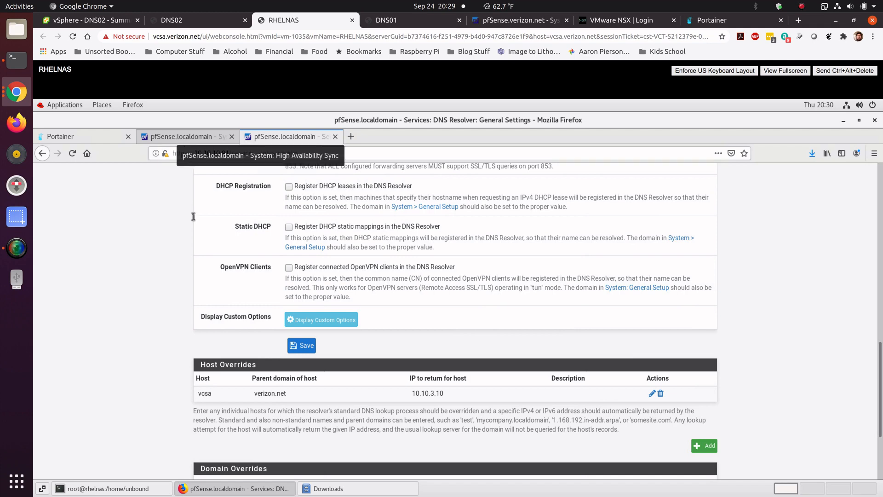
{"action": "left_click", "coordinate": [196, 138]}
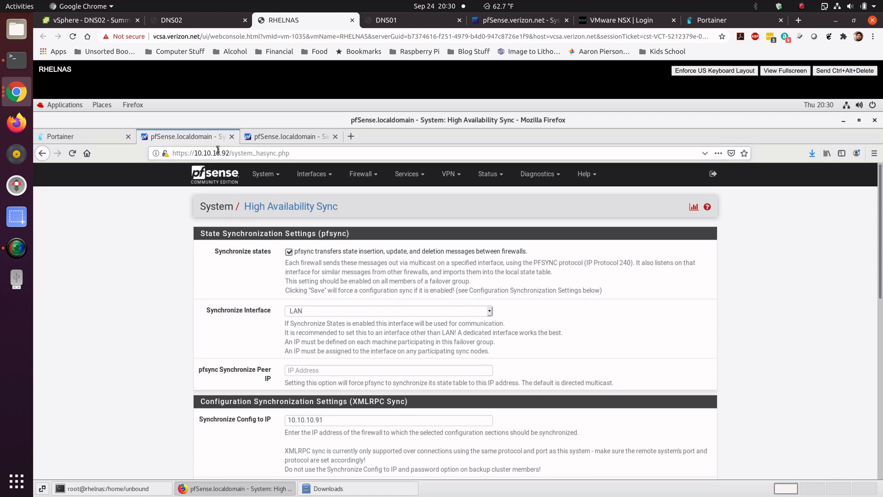
Step: Review the DNS Resolver settings and access lists on 10.10.10.91
{"action": "left_click", "coordinate": [270, 140]}
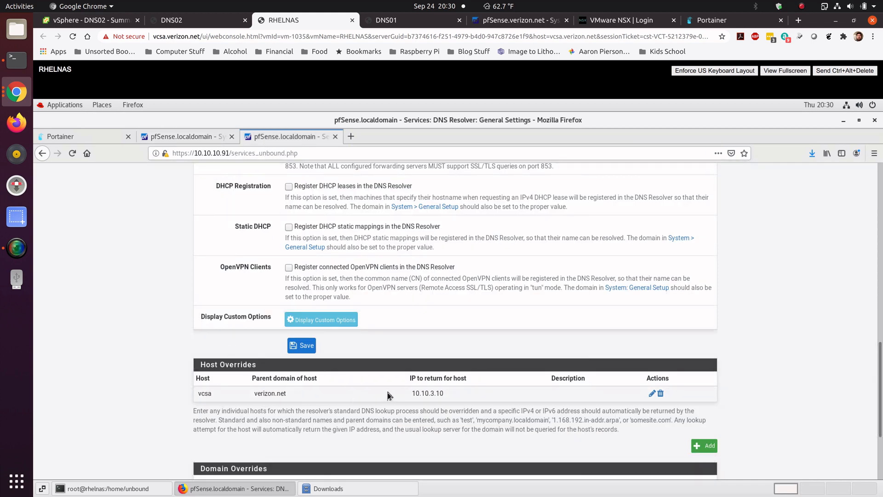
{"action": "scroll", "coordinate": [148, 422], "scroll_direction": "down", "scroll_amount": 2}
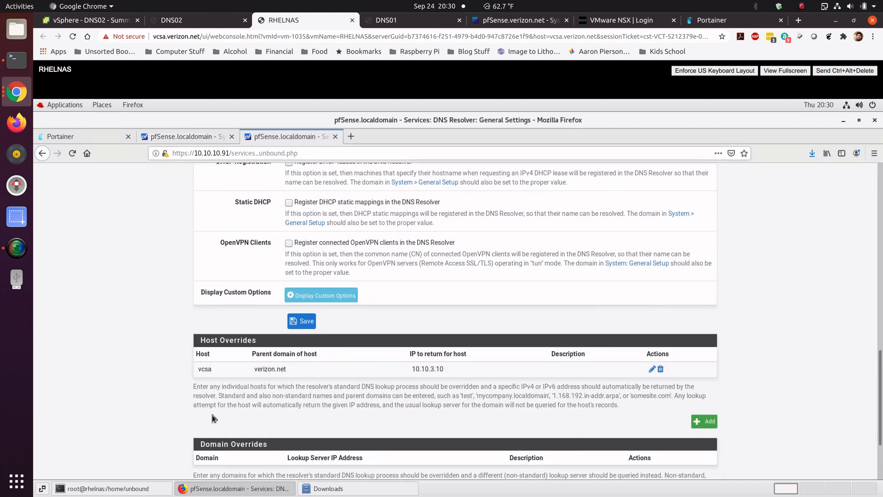
{"action": "scroll", "coordinate": [183, 421], "scroll_direction": "up", "scroll_amount": 10}
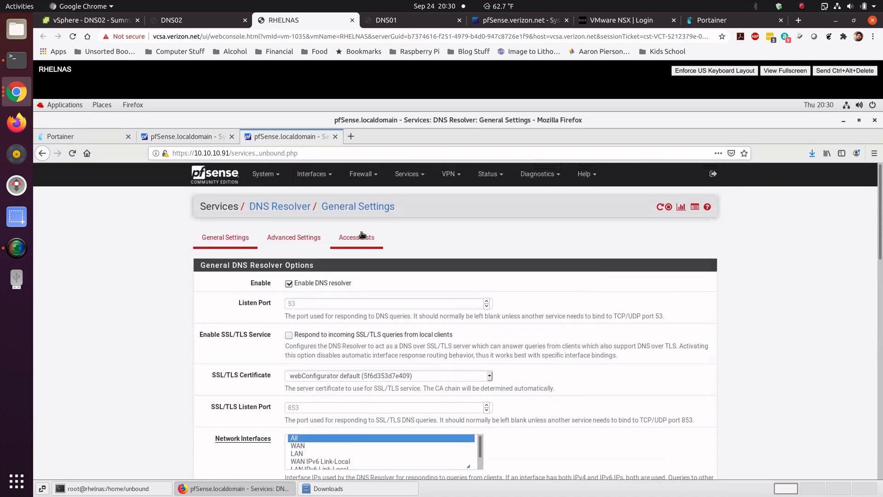
{"action": "left_click", "coordinate": [359, 236]}
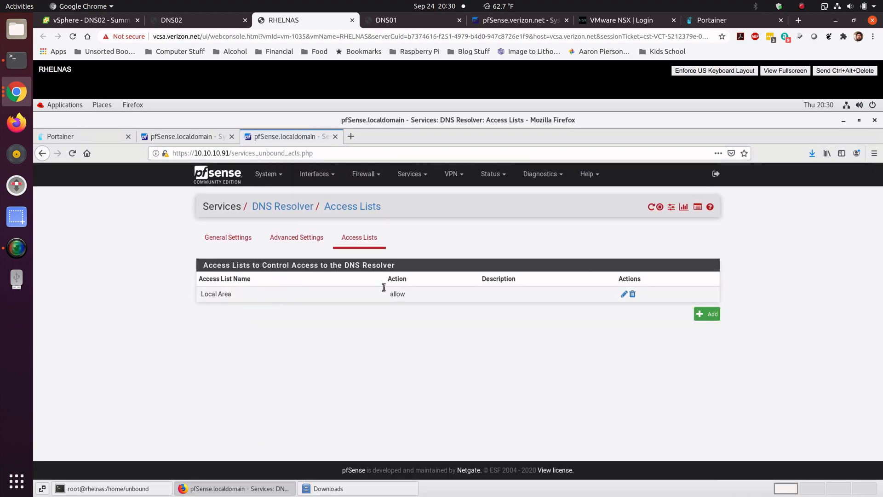
{"action": "left_click", "coordinate": [216, 137]}
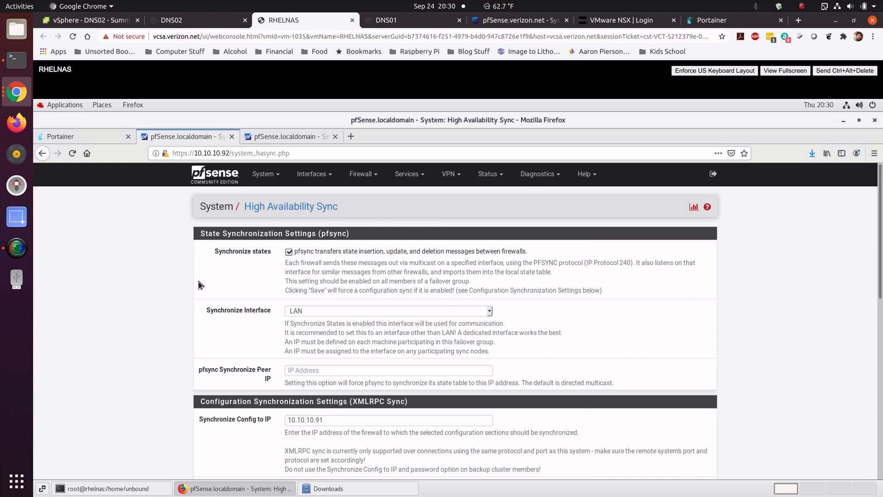
Step: Switch to the DNS02 console and open the shell with option 8
{"action": "left_click", "coordinate": [183, 22]}
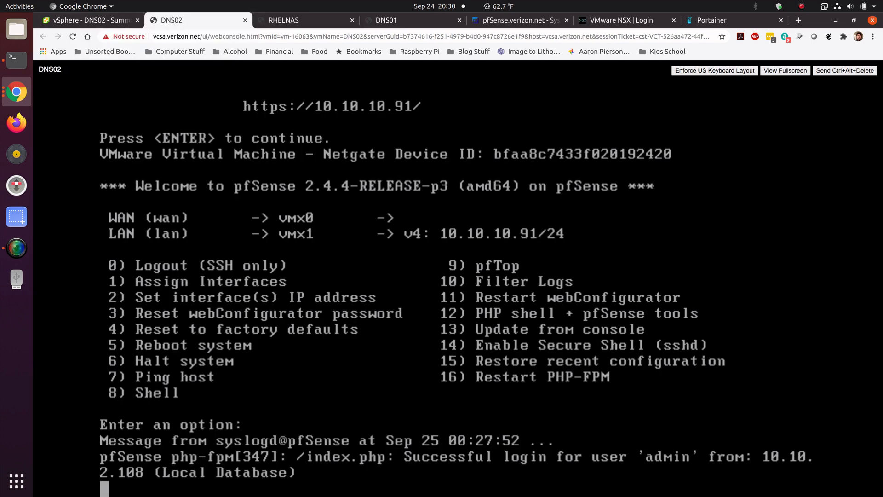
{"action": "left_click", "coordinate": [285, 22]}
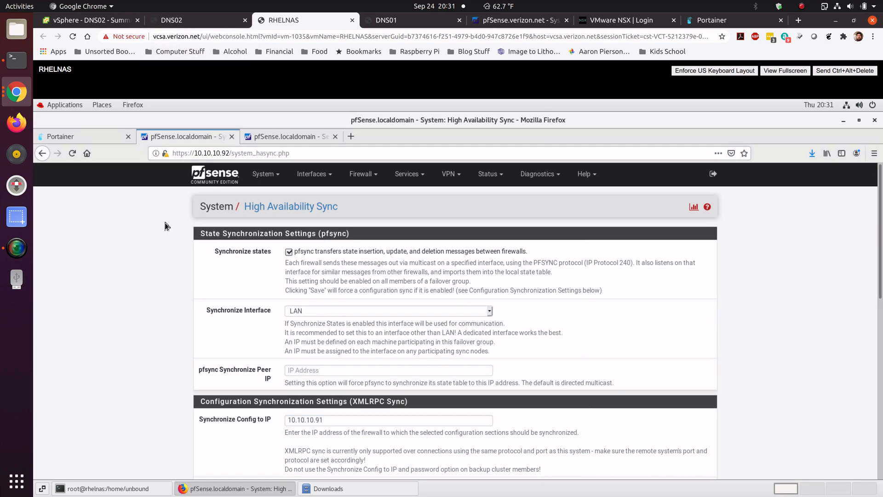
{"action": "left_click", "coordinate": [211, 23]}
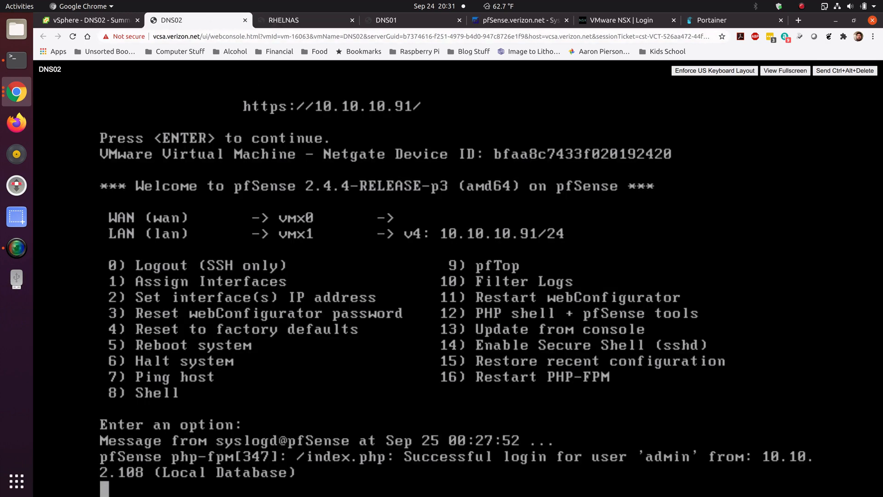
{"action": "key", "text": "Return"}
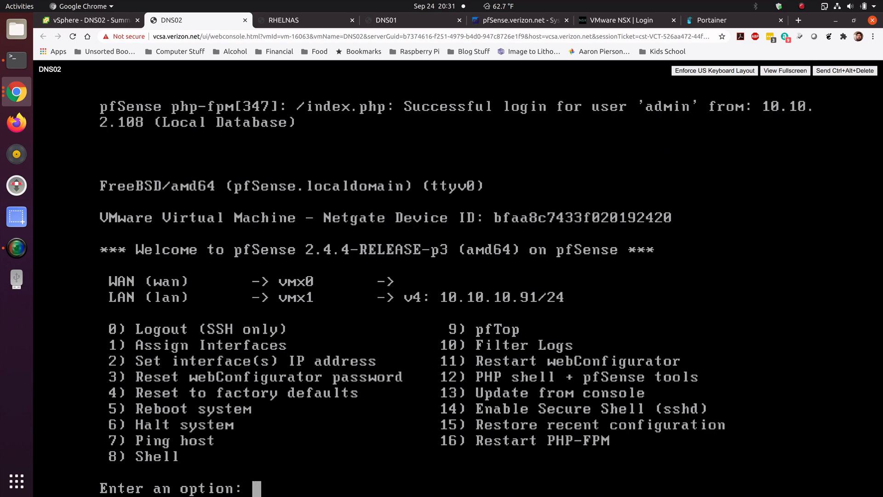
{"action": "type", "text": "8"}
{"action": "key", "text": "Return"}
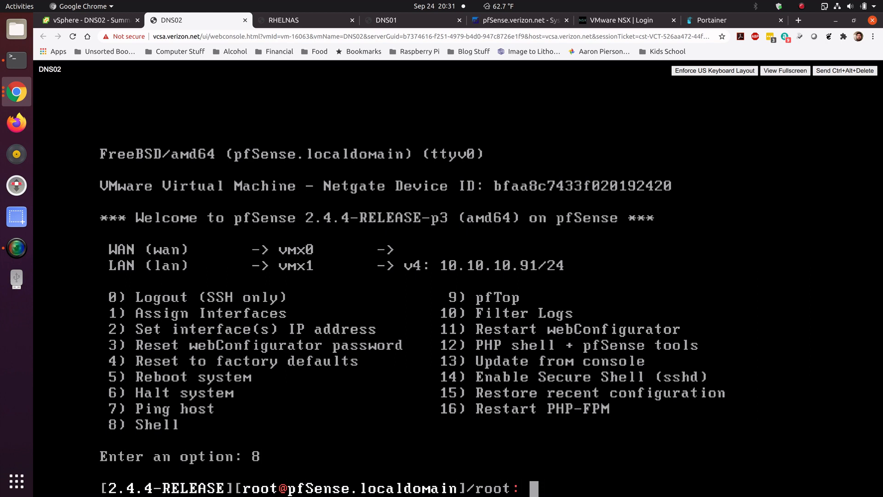
Step: Change to the /var/unbound directory and list its files
{"action": "type", "text": "cd /var/u"}
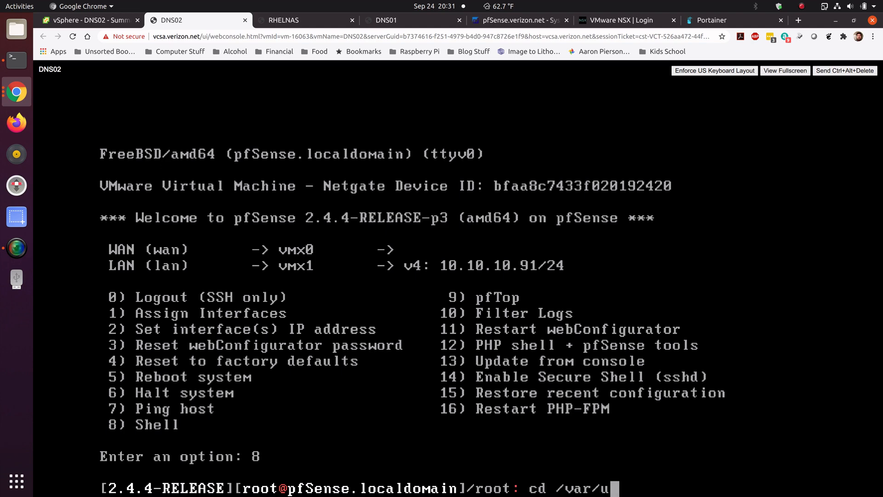
{"action": "type", "text": "nbound"}
{"action": "key", "text": "Return"}
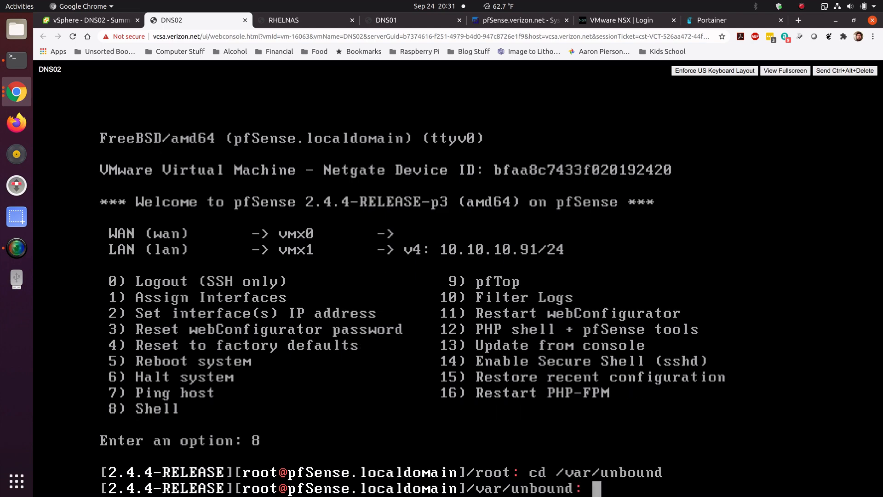
{"action": "type", "text": "ls"}
{"action": "key", "text": "Return"}
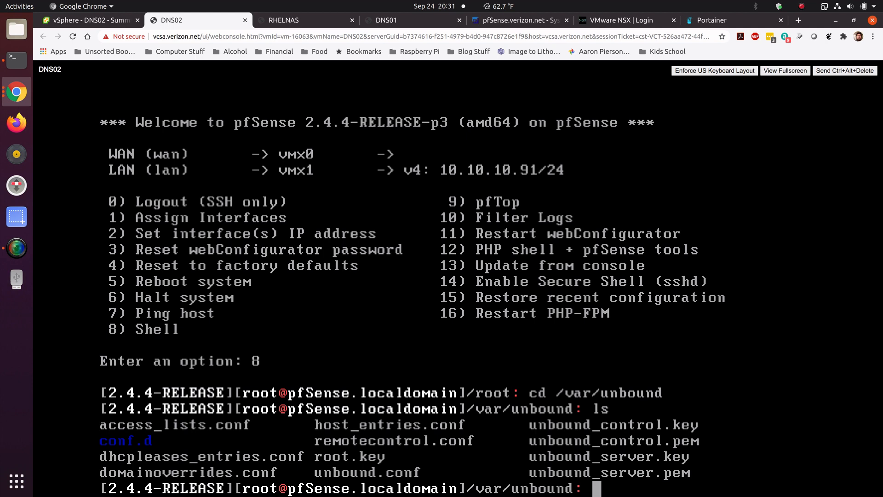
Step: Display the contents of access_lists.conf and host_entries.conf to check the synced DNS Resolver settings
{"action": "type", "text": "cat acc"}
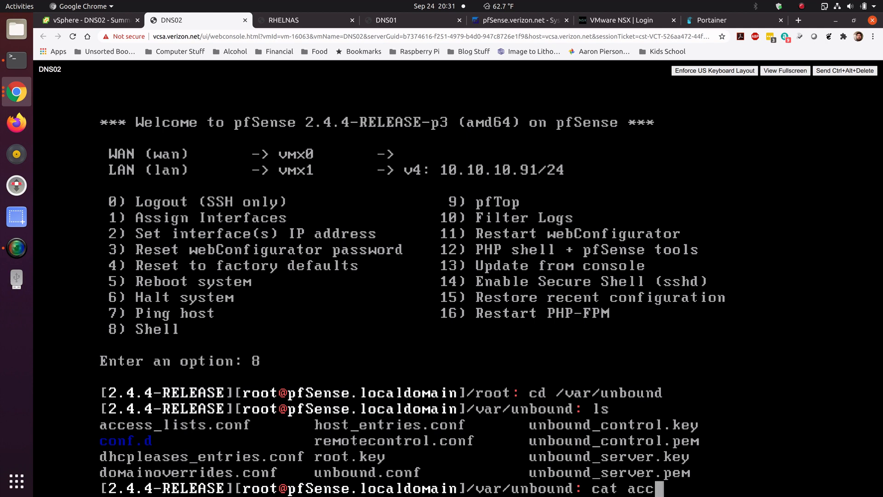
{"action": "key", "text": "Tab"}
{"action": "key", "text": "Return"}
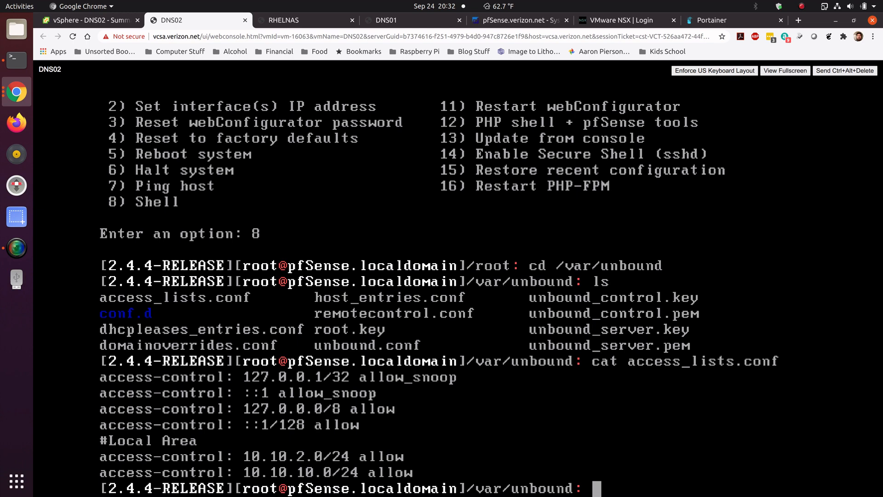
{"action": "type", "text": "cat host"}
{"action": "key", "text": "Tab"}
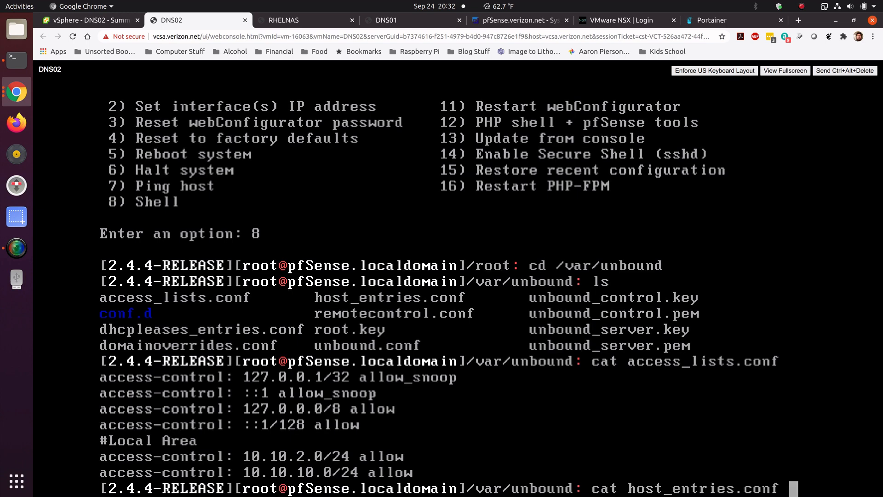
{"action": "key", "text": "Return"}
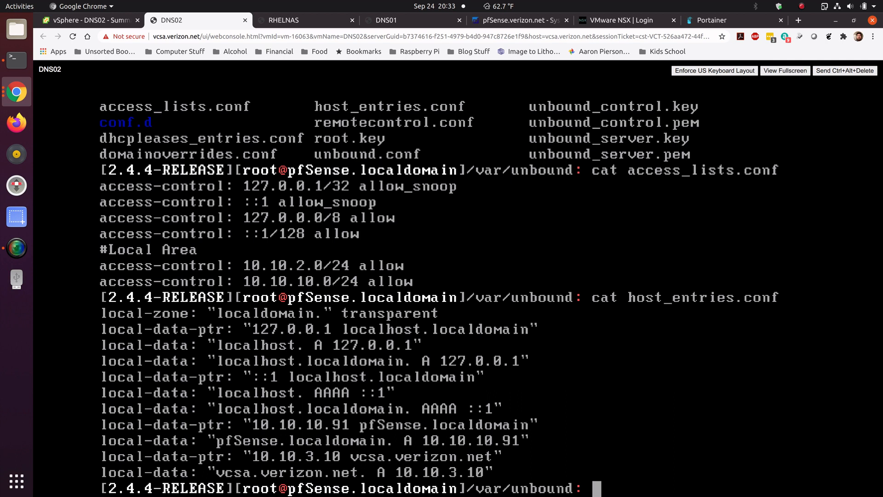
Step: Display remotecontrol.conf and list the files in /var/unbound again
{"action": "type", "text": "cat rem"}
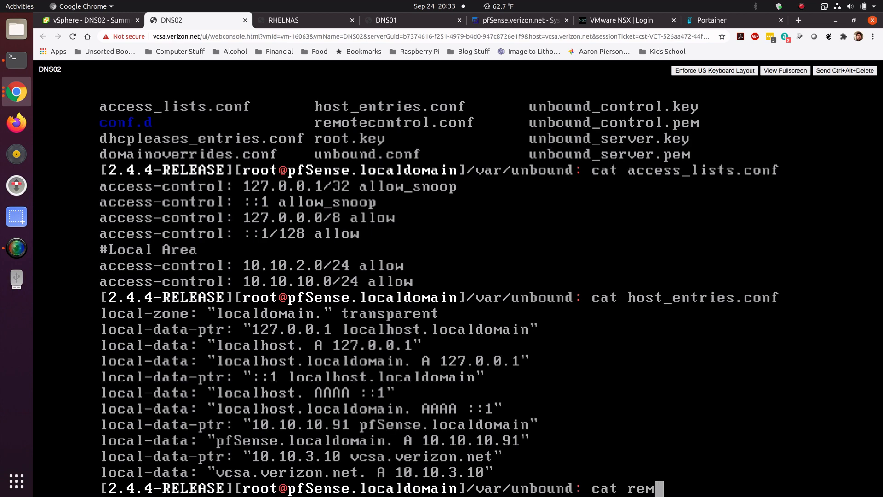
{"action": "key", "text": "Tab"}
{"action": "key", "text": "Return"}
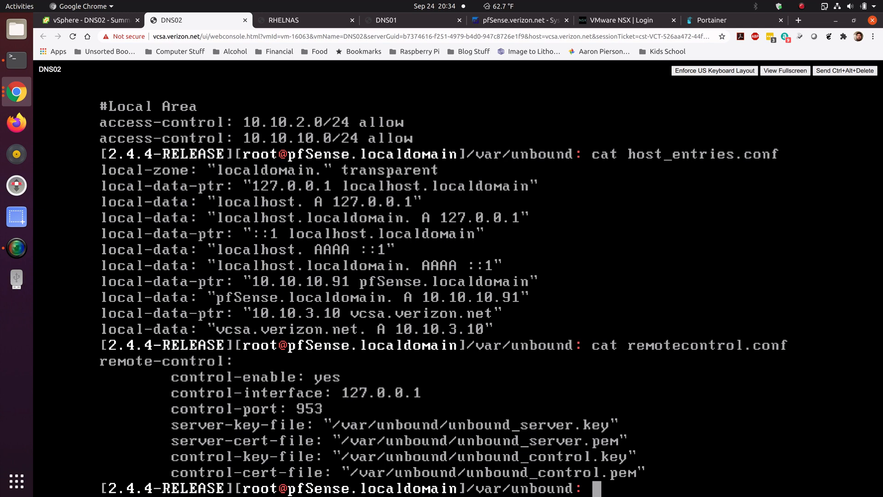
{"action": "type", "text": "ls"}
{"action": "key", "text": "Return"}
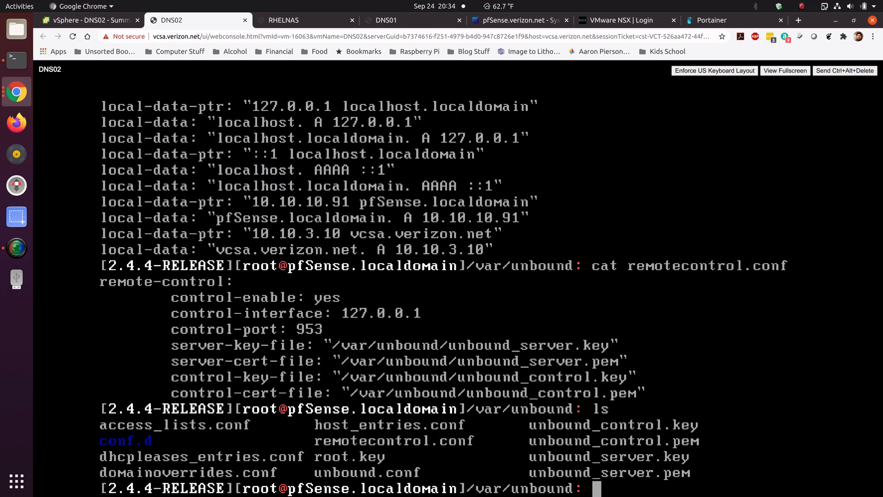
Step: Display the contents of unbound.conf
{"action": "type", "text": "cat unb"}
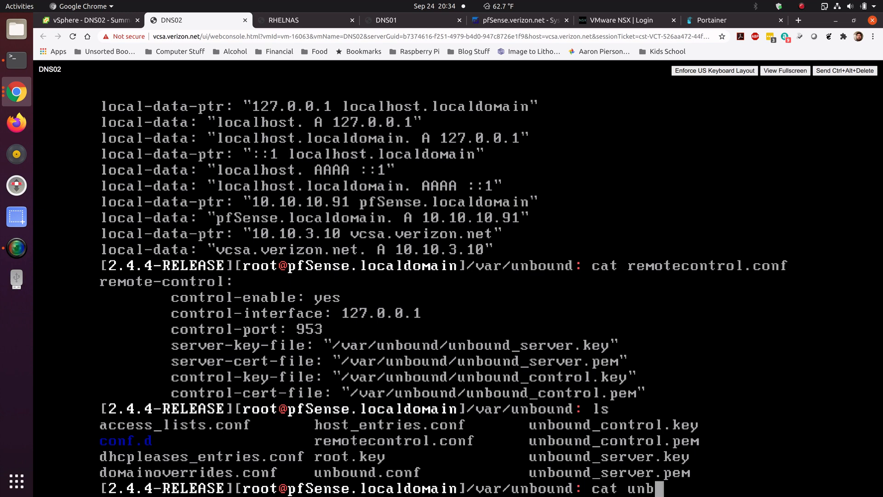
{"action": "key", "text": "Tab"}
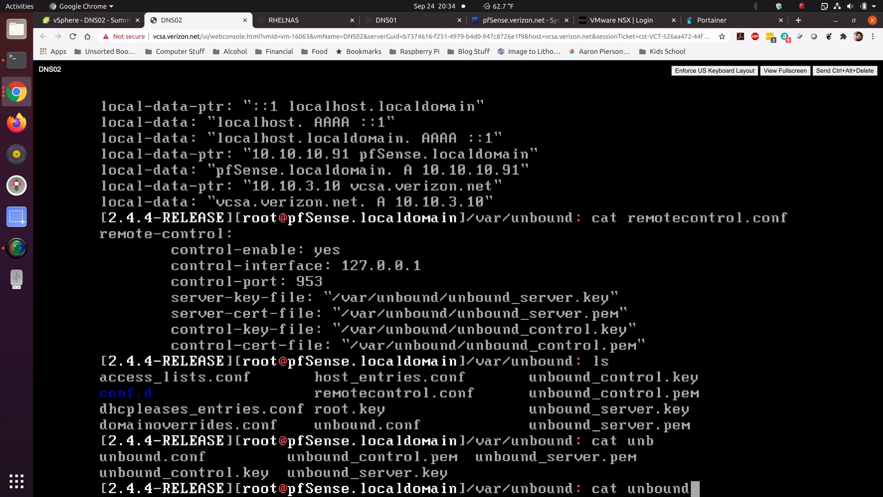
{"action": "type", "text": ".conf"}
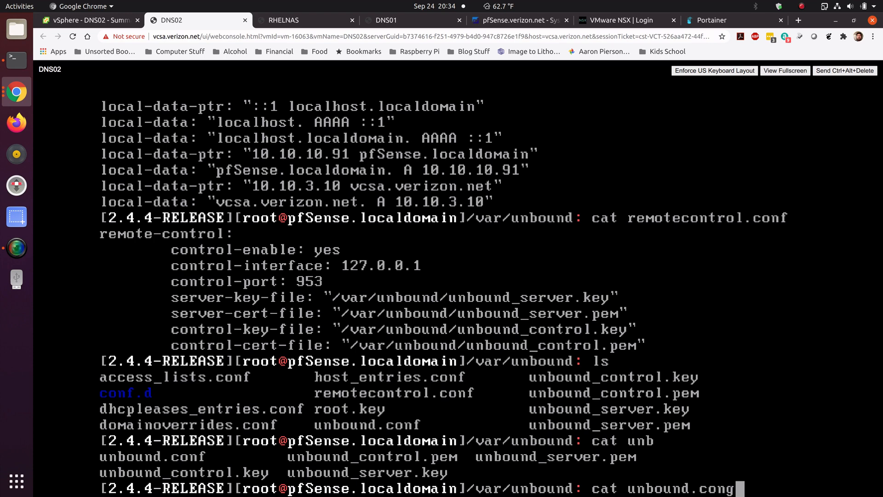
{"action": "key", "text": "Return"}
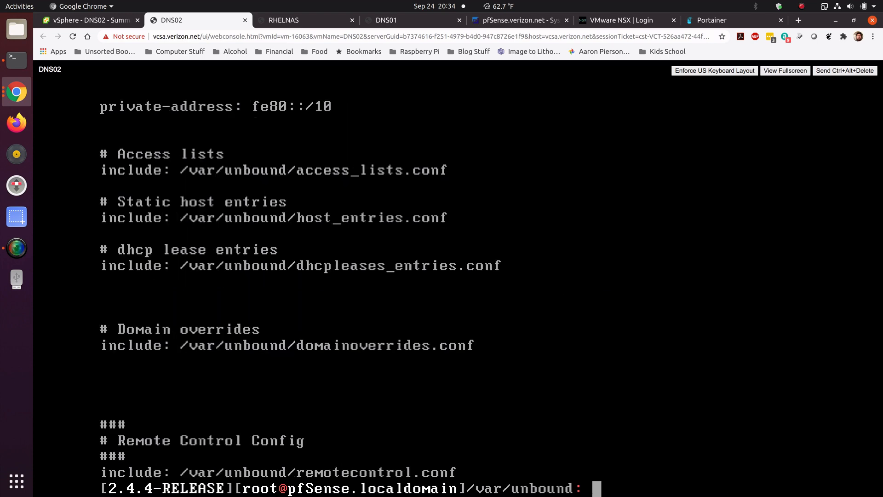
Step: Open unbound.conf in vi, read through the whole server configuration, and quit without saving
{"action": "type", "text": "vi "}
{"action": "type", "text": "un"}
{"action": "key", "text": "Tab"}
{"action": "type", "text": ".conf"}
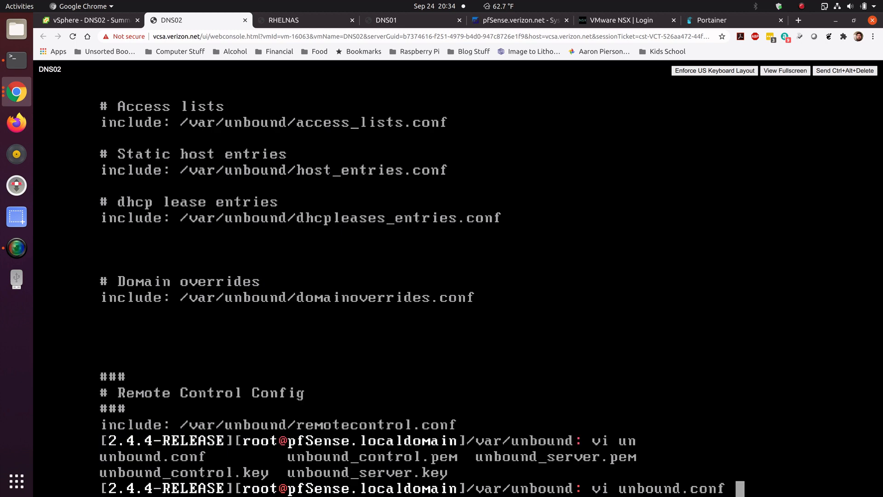
{"action": "key", "text": "Return"}
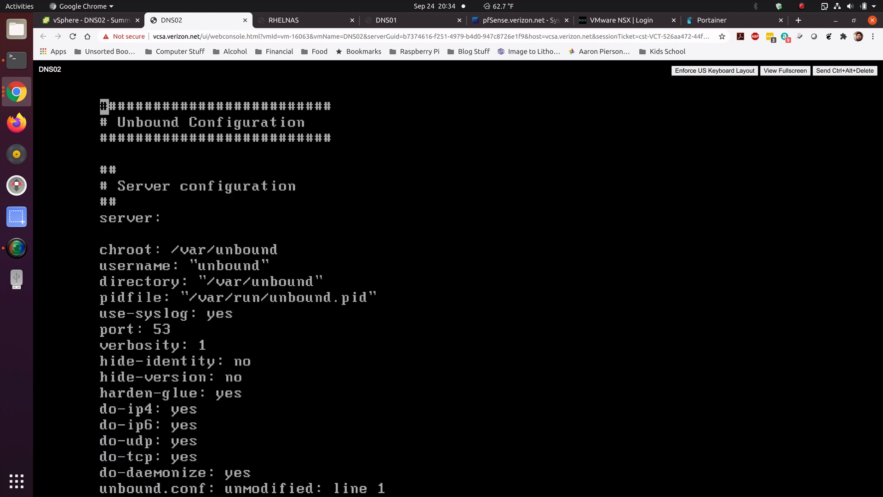
{"action": "key", "text": "Down"}
{"action": "key", "text": "Down"}
{"action": "key", "text": "Down"}
{"action": "key", "text": "Down"}
{"action": "key", "text": "Down"}
{"action": "key", "text": "Down"}
{"action": "key", "text": "Down"}
{"action": "key", "text": "Down"}
{"action": "key", "text": "Down"}
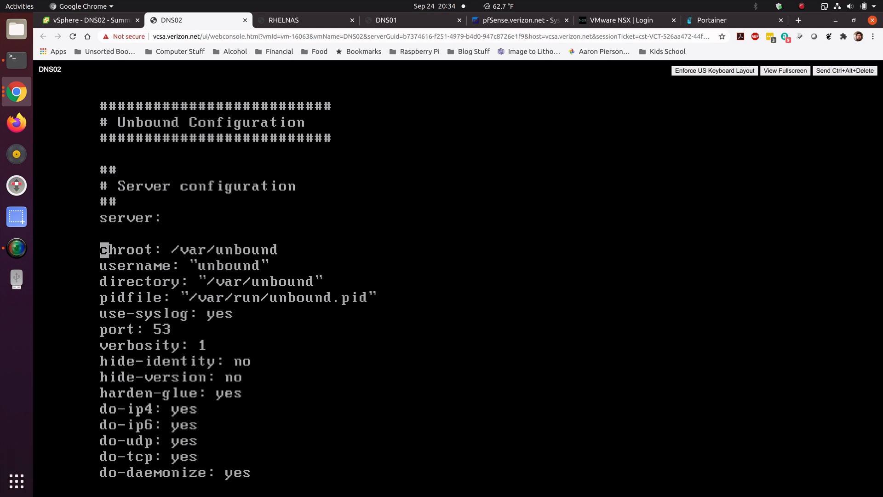
{"action": "key", "text": "Down"}
{"action": "key", "text": "Down"}
{"action": "key", "text": "Down"}
{"action": "key", "text": "Down"}
{"action": "key", "text": "Down"}
{"action": "key", "text": "Down"}
{"action": "key", "text": "Down"}
{"action": "key", "text": "Down"}
{"action": "key", "text": "Down"}
{"action": "key", "text": "Down"}
{"action": "key", "text": "Up"}
{"action": "key", "text": "Up"}
{"action": "key", "text": "Up"}
{"action": "key", "text": "Up"}
{"action": "key", "text": "Up"}
{"action": "key", "text": "Down"}
{"action": "key", "text": "Down"}
{"action": "key", "text": "Down"}
{"action": "key", "text": "Down"}
{"action": "key", "text": "Down"}
{"action": "key", "text": "Down"}
{"action": "key", "text": "Down"}
{"action": "key", "text": "Down"}
{"action": "key", "text": "Down"}
{"action": "key", "text": "Down"}
{"action": "key", "text": "Down"}
{"action": "key", "text": "Down"}
{"action": "key", "text": "Down"}
{"action": "key", "text": "Down"}
{"action": "key", "text": "Down"}
{"action": "key", "text": "Down"}
{"action": "key", "text": "Down"}
{"action": "key", "text": "Down"}
{"action": "key", "text": "Down"}
{"action": "key", "text": "Down"}
{"action": "key", "text": "Down"}
{"action": "key", "text": "Down"}
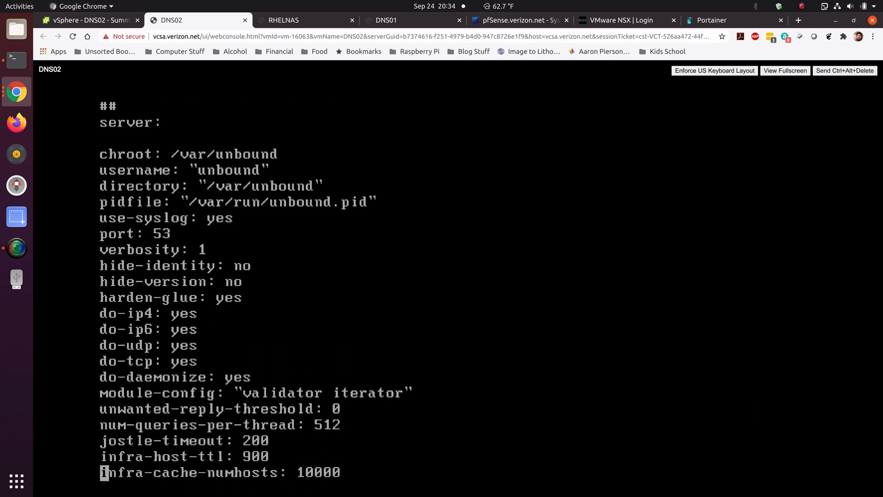
{"action": "key", "text": "Down"}
{"action": "key", "text": "Down"}
{"action": "key", "text": "Down"}
{"action": "key", "text": "Down"}
{"action": "key", "text": "Down"}
{"action": "key", "text": "Down"}
{"action": "key", "text": "Down"}
{"action": "key", "text": "Down"}
{"action": "key", "text": "Down"}
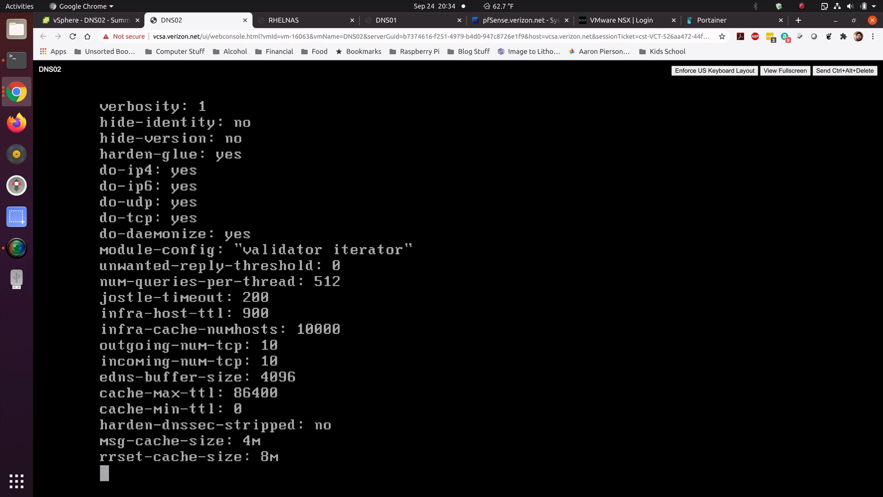
{"action": "key", "text": "Down"}
{"action": "key", "text": "Down"}
{"action": "key", "text": "Down"}
{"action": "key", "text": "Down"}
{"action": "key", "text": "Down"}
{"action": "key", "text": "Down"}
{"action": "key", "text": "Down"}
{"action": "key", "text": "Down"}
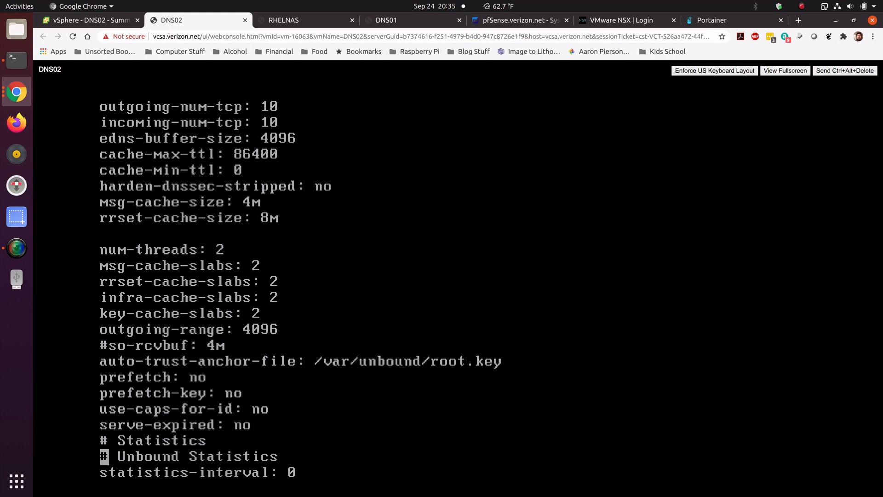
{"action": "key", "text": "Up"}
{"action": "key", "text": "Up"}
{"action": "key", "text": "Up"}
{"action": "key", "text": "Up"}
{"action": "key", "text": "Up"}
{"action": "key", "text": "Up"}
{"action": "key", "text": "Up"}
{"action": "key", "text": "Up"}
{"action": "key", "text": "Up"}
{"action": "key", "text": "Up"}
{"action": "key", "text": "Up"}
{"action": "key", "text": "Up"}
{"action": "key", "text": "Up"}
{"action": "key", "text": "Up"}
{"action": "key", "text": "Up"}
{"action": "key", "text": "Up"}
{"action": "key", "text": "Up"}
{"action": "key", "text": "Up"}
{"action": "key", "text": "Up"}
{"action": "key", "text": "Up"}
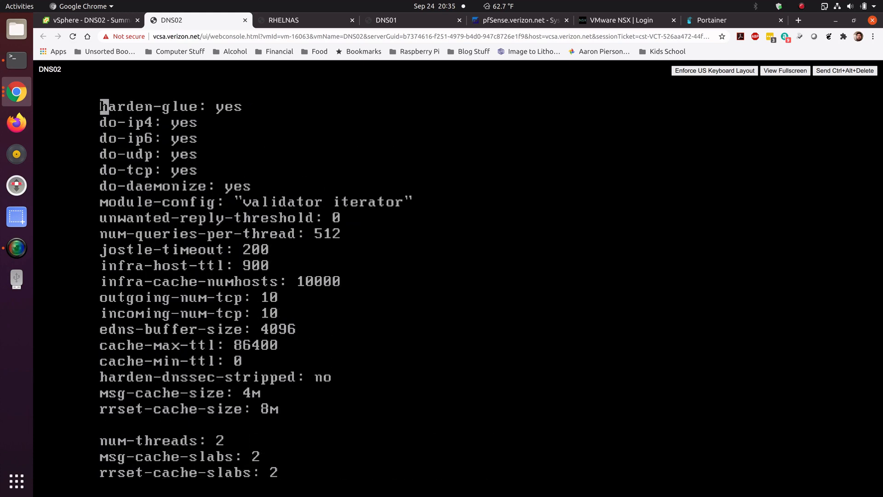
{"action": "key", "text": "Down"}
{"action": "key", "text": "Down"}
{"action": "key", "text": "Down"}
{"action": "key", "text": "Down"}
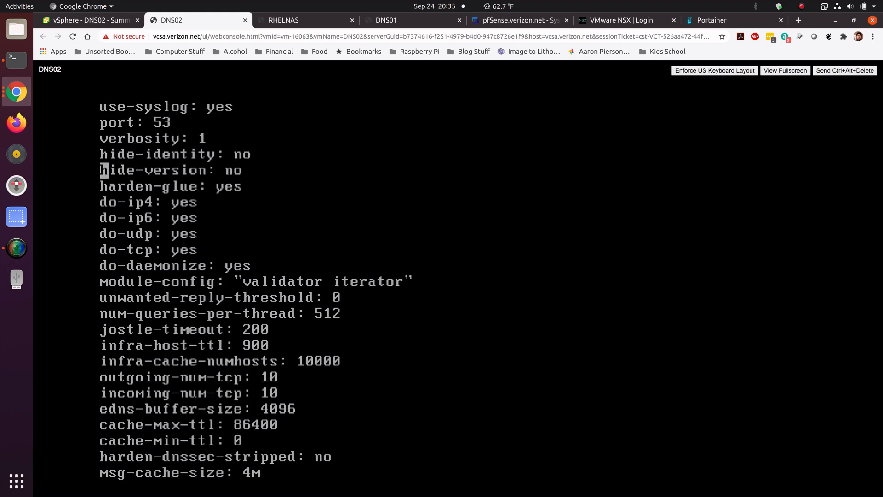
{"action": "key", "text": "Down"}
{"action": "key", "text": "Down"}
{"action": "key", "text": "Down"}
{"action": "key", "text": "Down"}
{"action": "key", "text": "Down"}
{"action": "key", "text": "Down"}
{"action": "key", "text": "Down"}
{"action": "key", "text": "Down"}
{"action": "key", "text": "Down"}
{"action": "key", "text": "Down"}
{"action": "key", "text": "Down"}
{"action": "key", "text": "Down"}
{"action": "key", "text": "Down"}
{"action": "key", "text": "Down"}
{"action": "key", "text": "Down"}
{"action": "key", "text": "Down"}
{"action": "key", "text": "Down"}
{"action": "key", "text": "Down"}
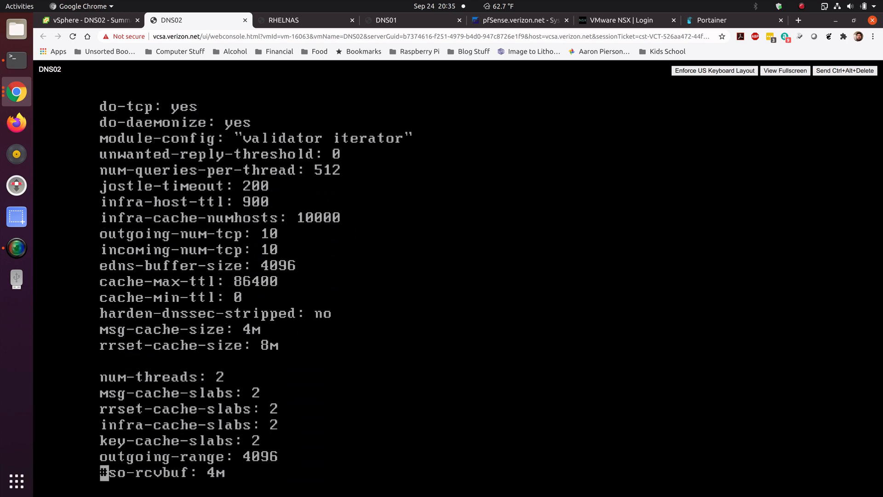
{"action": "key", "text": "Down"}
{"action": "key", "text": "Down"}
{"action": "key", "text": "Down"}
{"action": "key", "text": "Down"}
{"action": "key", "text": "Down"}
{"action": "key", "text": "Down"}
{"action": "key", "text": "Down"}
{"action": "key", "text": "Down"}
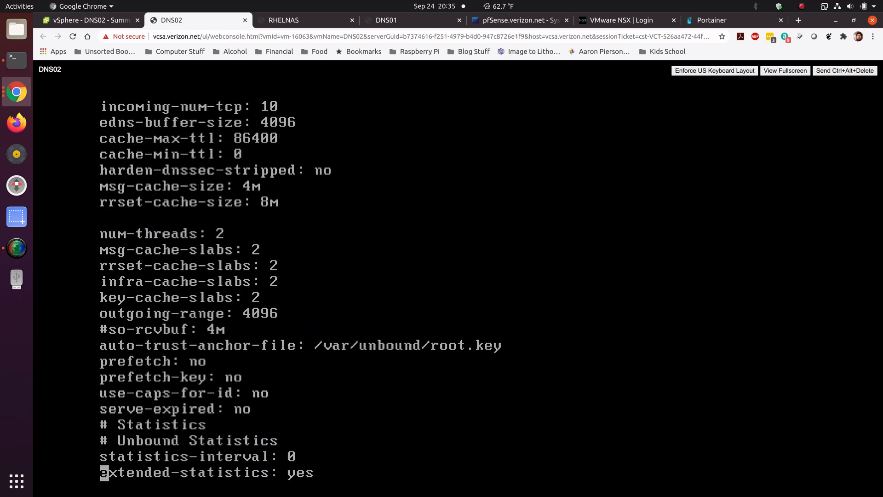
{"action": "key", "text": "Down"}
{"action": "key", "text": "Down"}
{"action": "key", "text": "Down"}
{"action": "key", "text": "Down"}
{"action": "key", "text": "Down"}
{"action": "key", "text": "Down"}
{"action": "key", "text": "Down"}
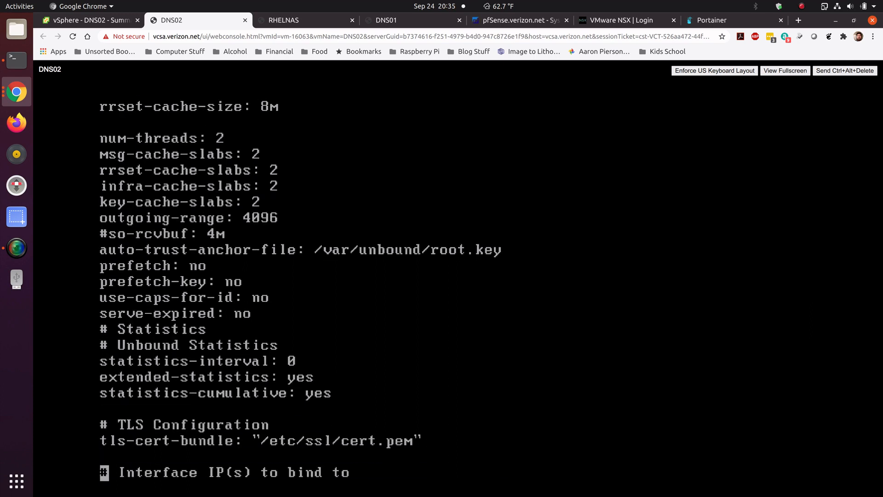
{"action": "key", "text": "Down"}
{"action": "key", "text": "Down"}
{"action": "key", "text": "Down"}
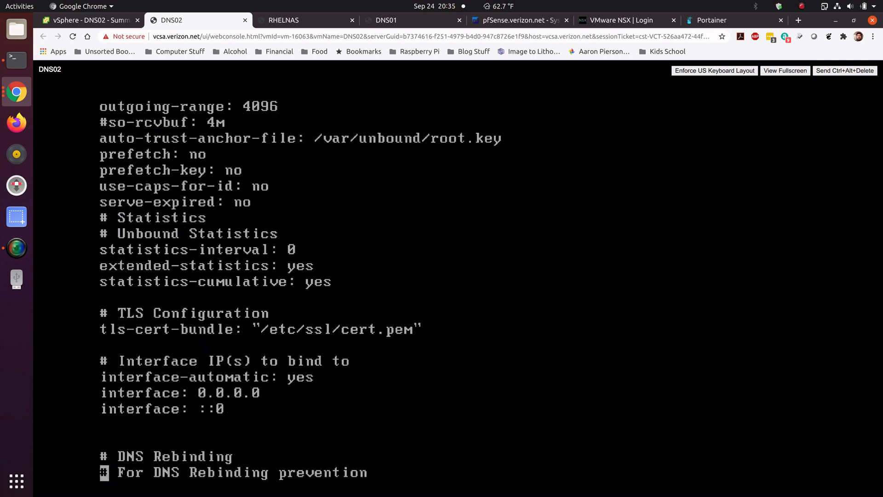
{"action": "key", "text": "Down"}
{"action": "key", "text": "Down"}
{"action": "key", "text": "Down"}
{"action": "key", "text": "Down"}
{"action": "key", "text": "Down"}
{"action": "key", "text": "Down"}
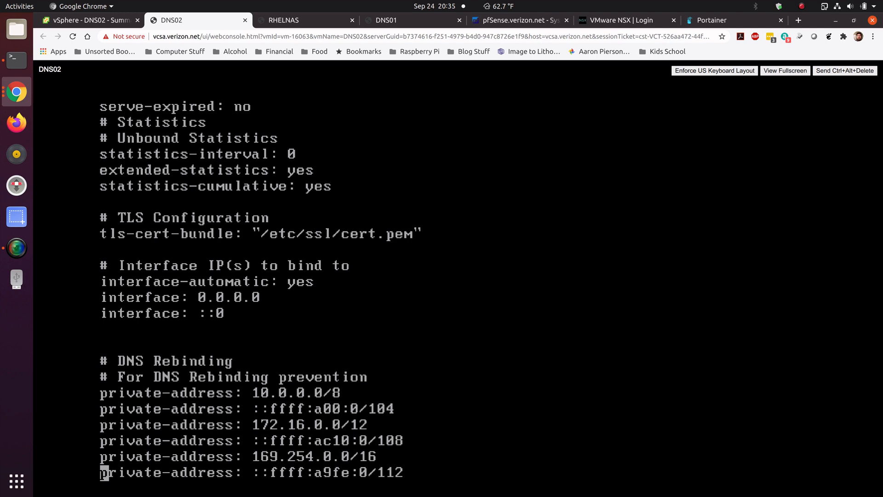
{"action": "key", "text": "Down"}
{"action": "key", "text": "Down"}
{"action": "key", "text": "Down"}
{"action": "key", "text": "Down"}
{"action": "key", "text": "Down"}
{"action": "key", "text": "Down"}
{"action": "key", "text": "Down"}
{"action": "key", "text": "Down"}
{"action": "key", "text": "Down"}
{"action": "key", "text": "Down"}
{"action": "key", "text": "Down"}
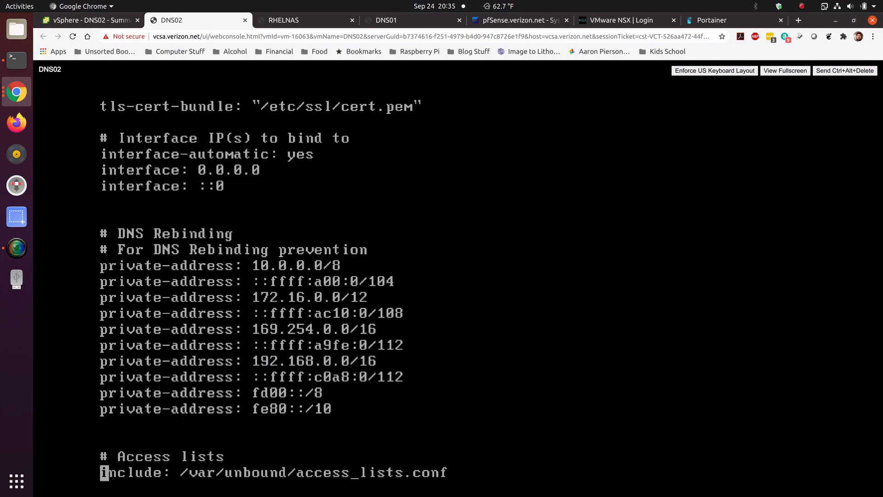
{"action": "key", "text": "Down"}
{"action": "key", "text": "Down"}
{"action": "key", "text": "Down"}
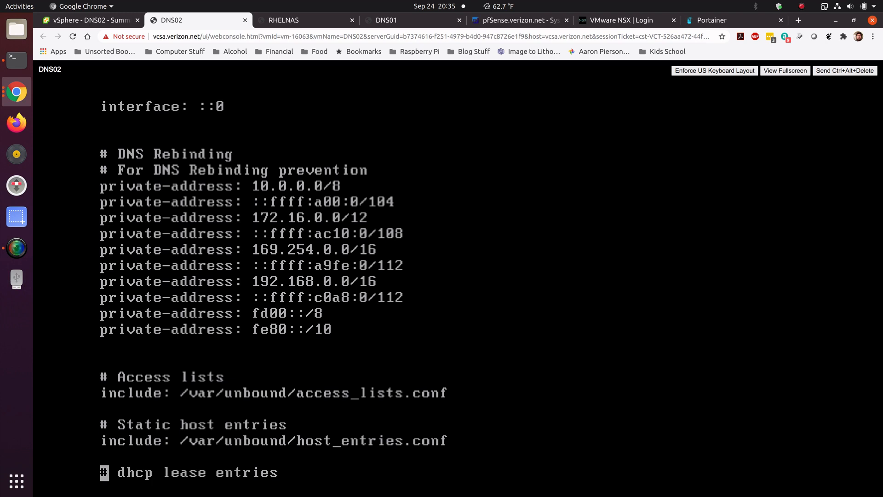
{"action": "key", "text": "Down"}
{"action": "key", "text": "Down"}
{"action": "key", "text": "Down"}
{"action": "key", "text": "Down"}
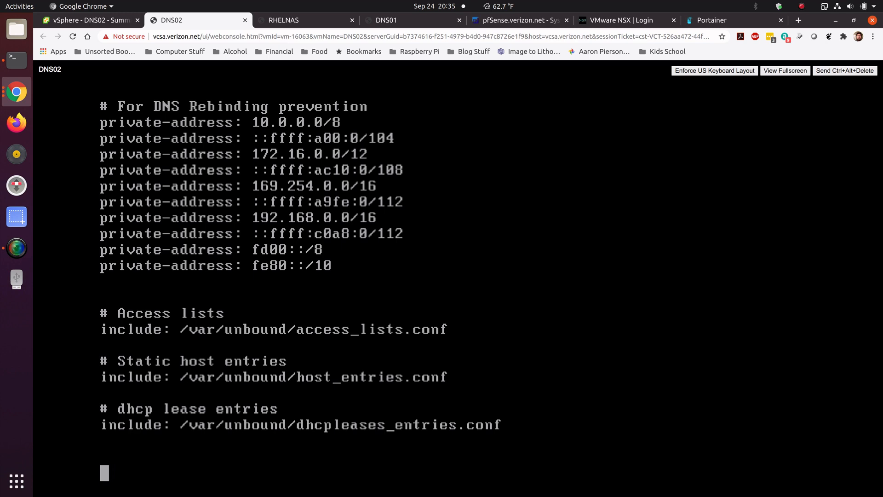
{"action": "key", "text": "Down"}
{"action": "key", "text": "Down"}
{"action": "key", "text": "Down"}
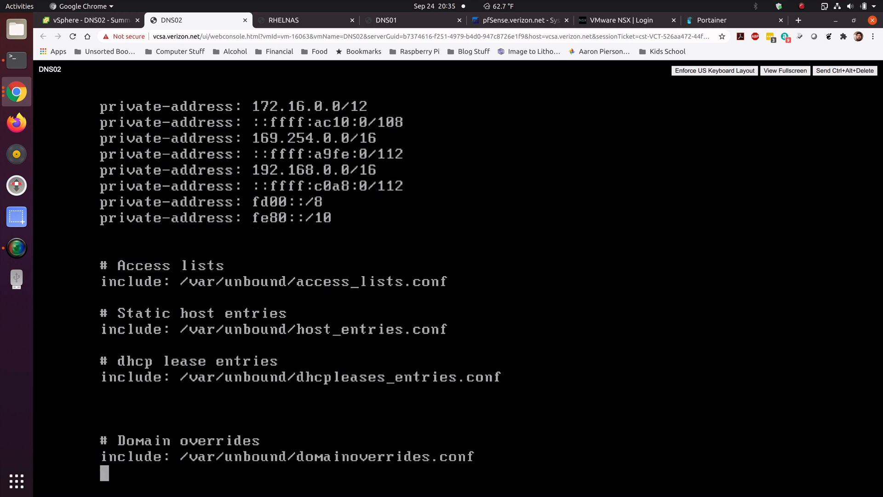
{"action": "key", "text": "Up"}
{"action": "key", "text": "Up"}
{"action": "key", "text": "Up"}
{"action": "key", "text": "Down"}
{"action": "key", "text": "Down"}
{"action": "key", "text": "Down"}
{"action": "key", "text": "Down"}
{"action": "key", "text": "Down"}
{"action": "key", "text": "Down"}
{"action": "key", "text": "Down"}
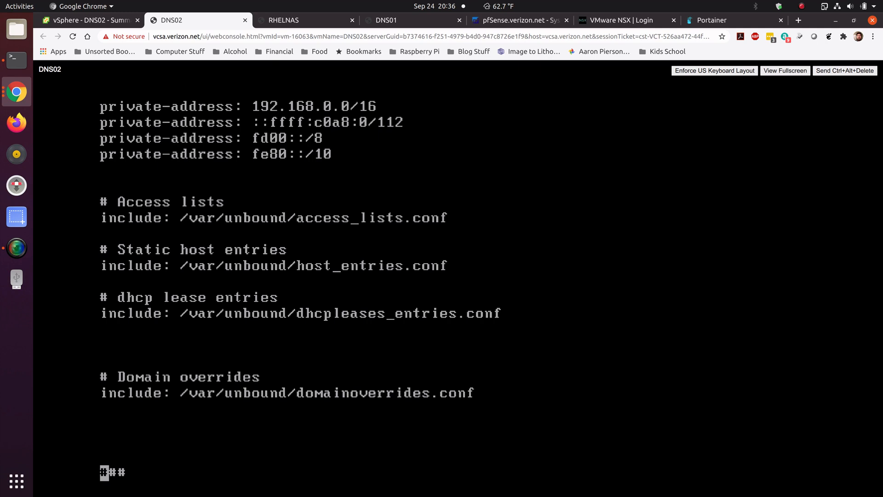
{"action": "key", "text": "Down"}
{"action": "key", "text": "Down"}
{"action": "key", "text": "Down"}
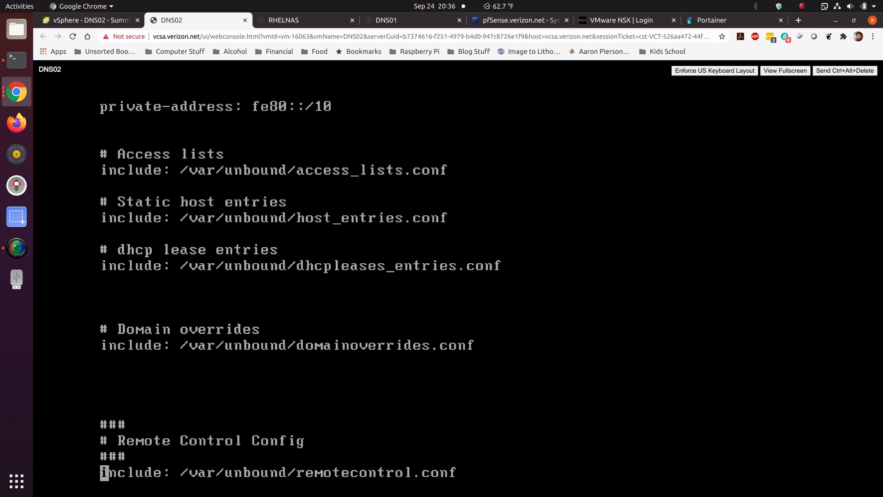
{"action": "type", "text": ":q!"}
{"action": "key", "text": "Return"}
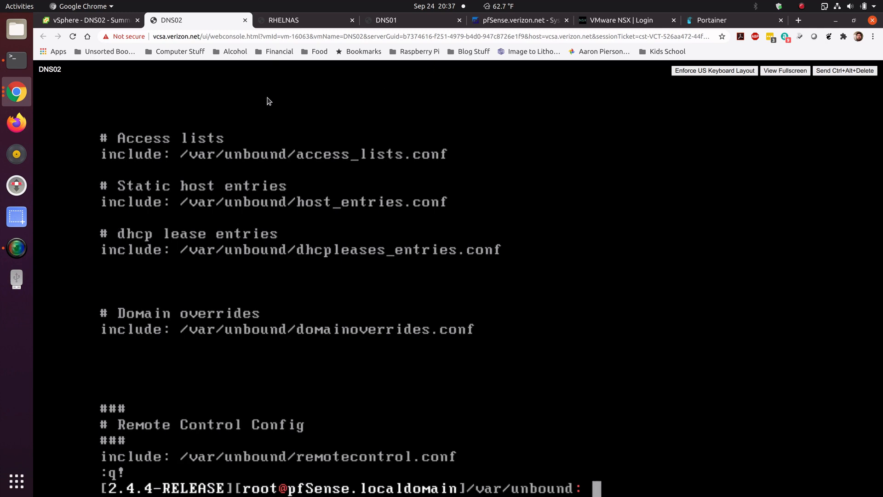
Step: Open the LAN firewall rules page on the primary pfSense web interface at 10.10.10.92
{"action": "left_click", "coordinate": [295, 20]}
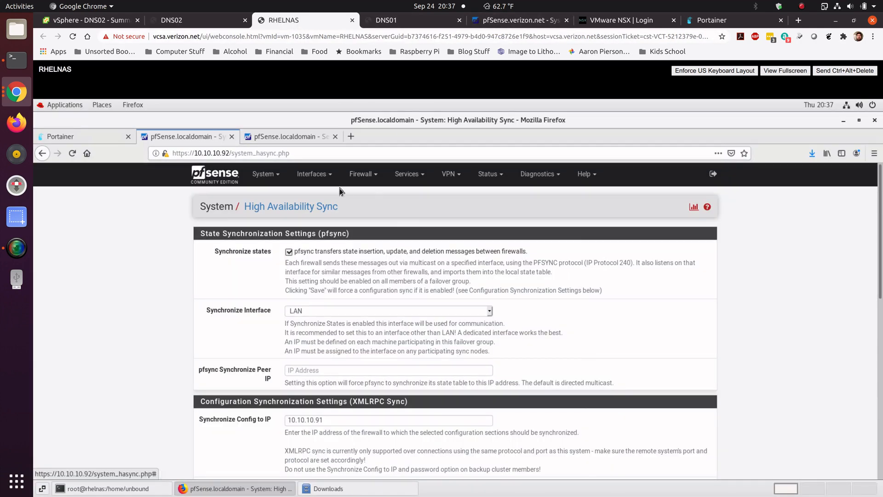
{"action": "left_click", "coordinate": [408, 177]}
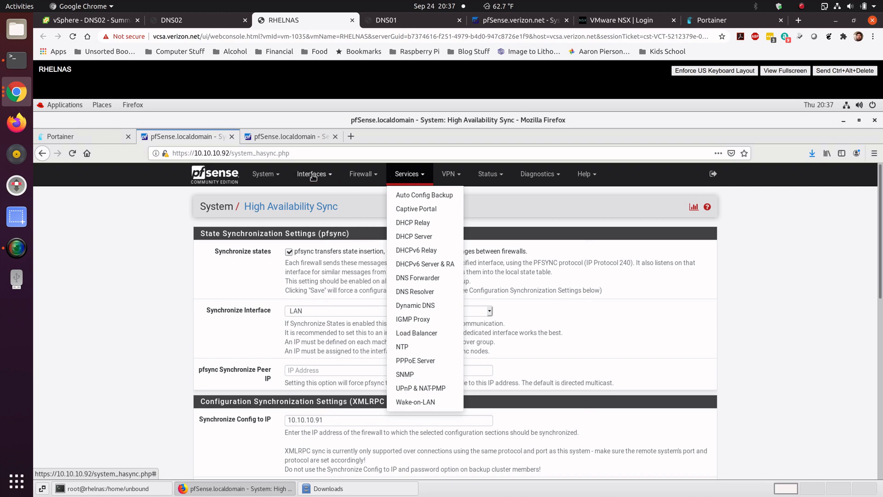
{"action": "left_click", "coordinate": [355, 176]}
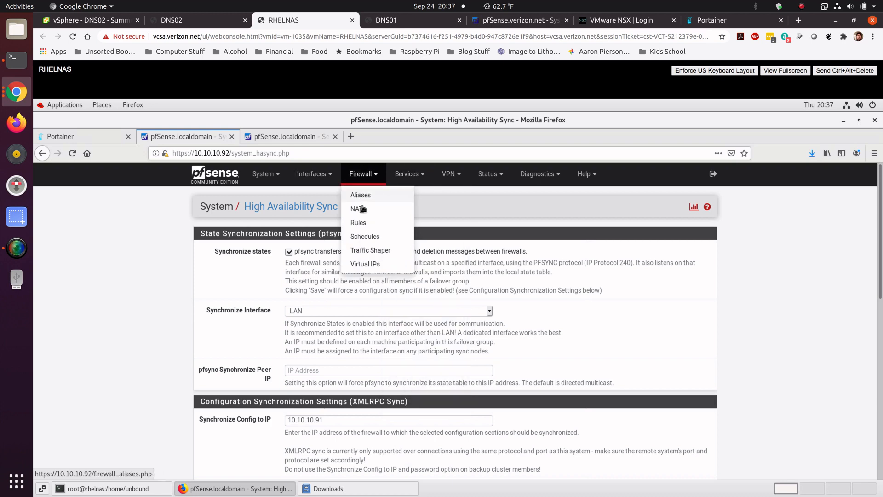
{"action": "left_click", "coordinate": [359, 223]}
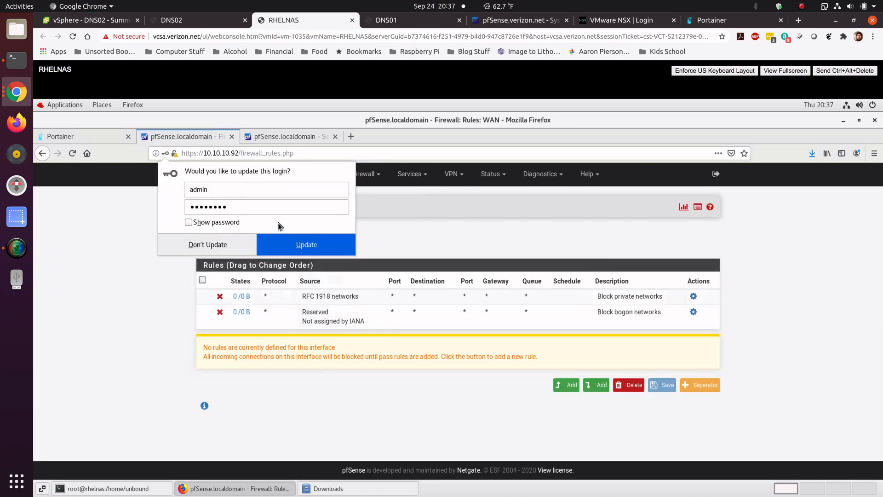
{"action": "left_click", "coordinate": [280, 240]}
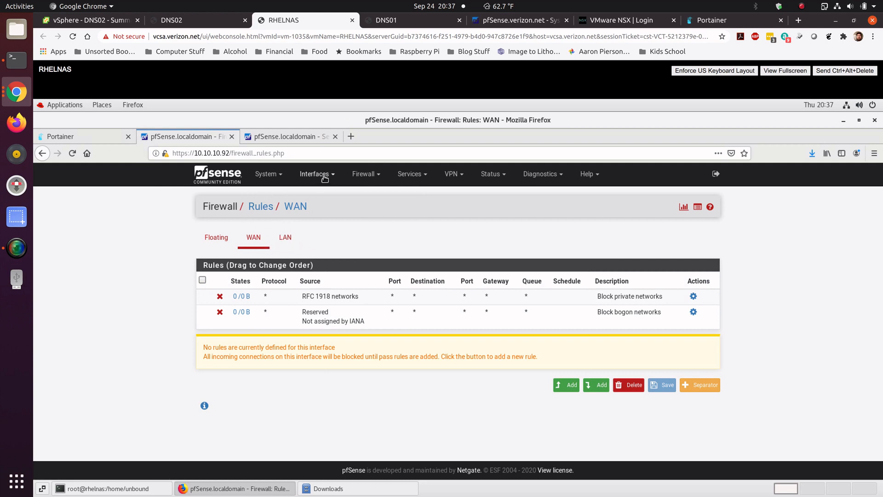
{"action": "left_click", "coordinate": [286, 237]}
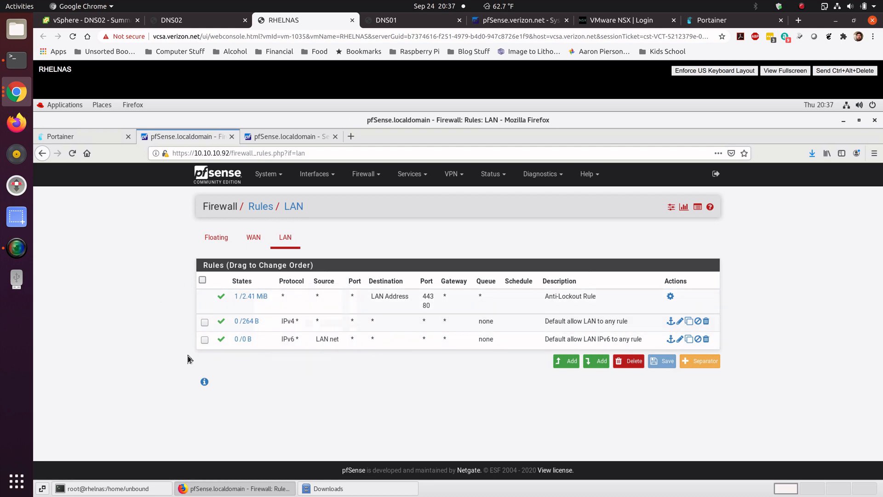
Step: Add a new LAN rule at the top of the list and set its action to Block
{"action": "left_click", "coordinate": [570, 364]}
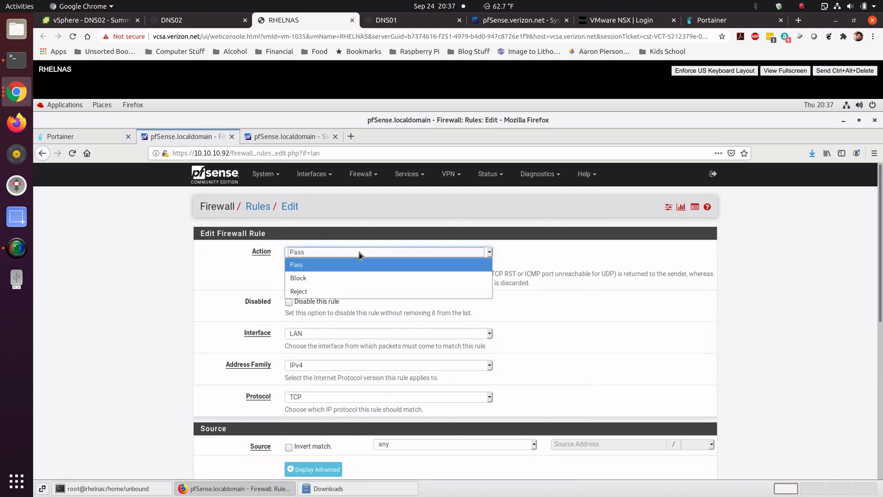
{"action": "left_click", "coordinate": [360, 254]}
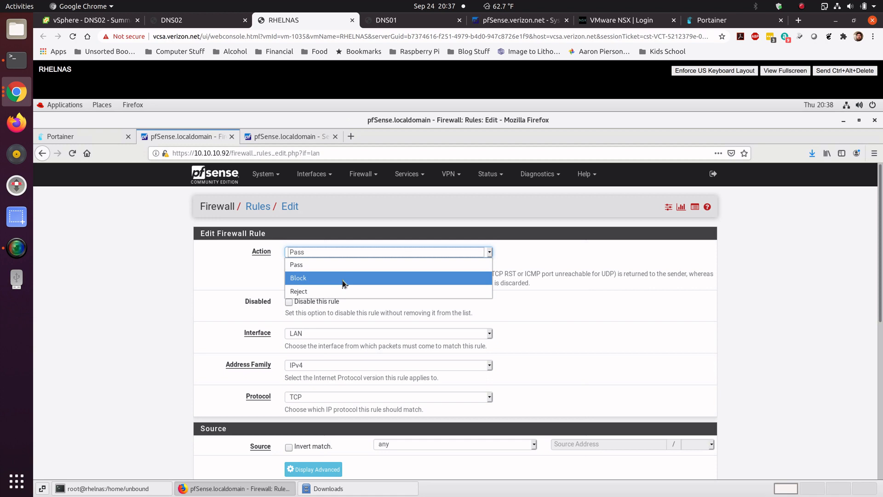
{"action": "left_click", "coordinate": [342, 278]}
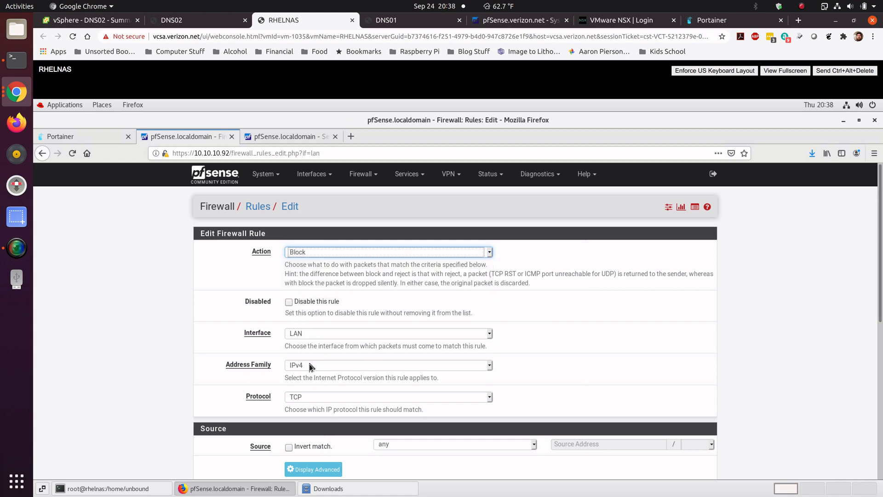
{"action": "left_click", "coordinate": [334, 399]}
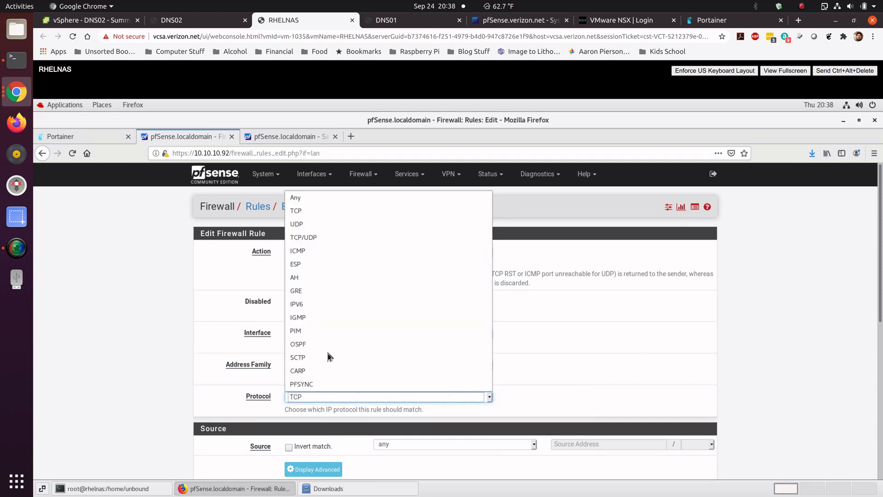
{"action": "left_click", "coordinate": [317, 211]}
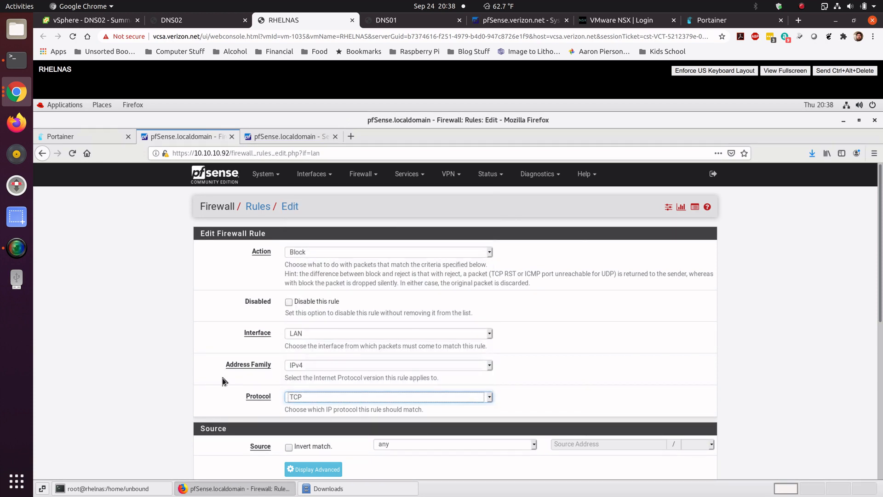
Step: Set the rule's destination to any and its destination port range to SSH (22)
{"action": "scroll", "coordinate": [197, 392], "scroll_direction": "down", "scroll_amount": 5}
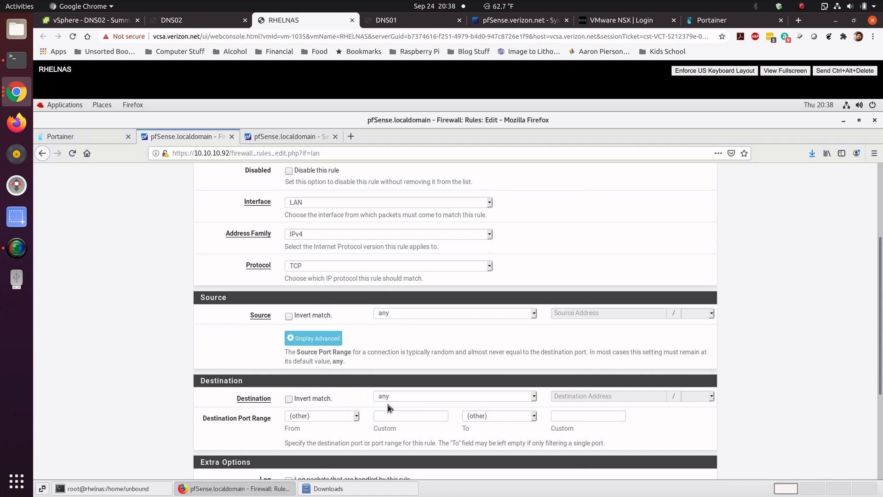
{"action": "left_click", "coordinate": [415, 400]}
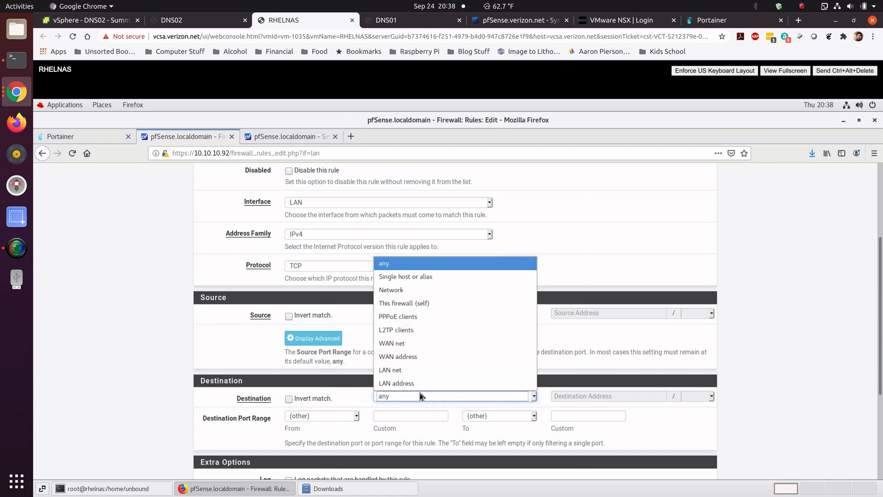
{"action": "left_click", "coordinate": [421, 269]}
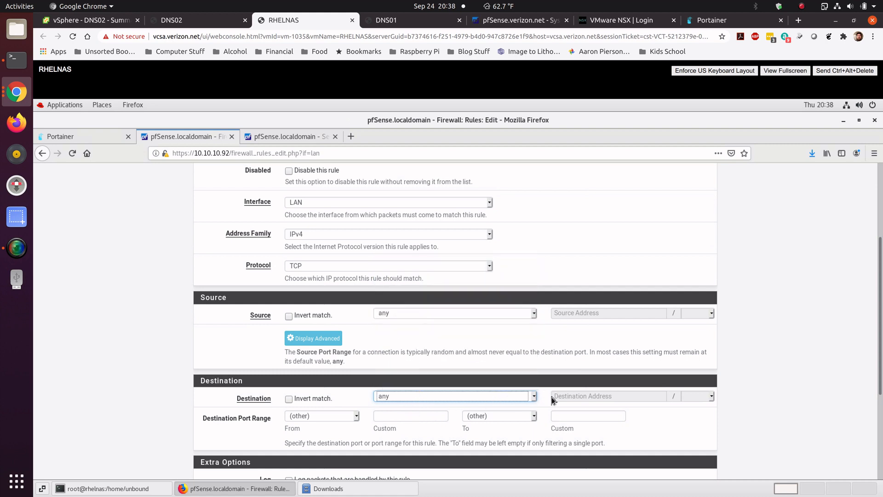
{"action": "left_click", "coordinate": [357, 415]}
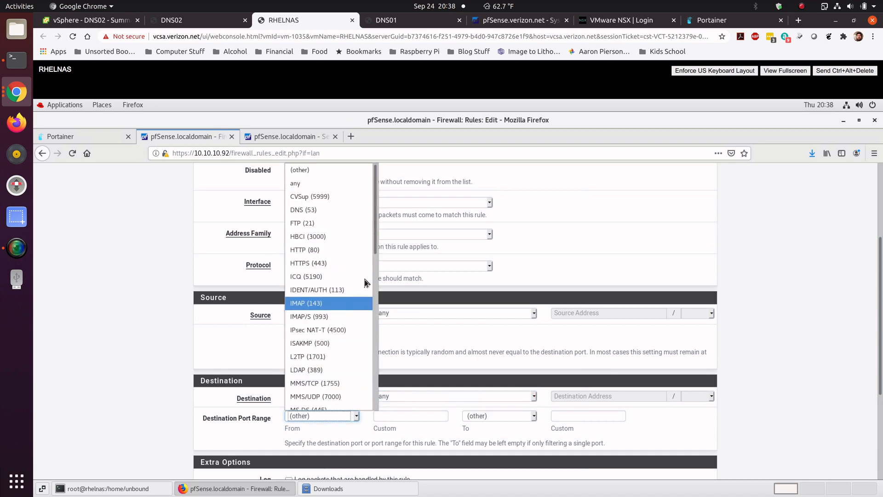
{"action": "scroll", "coordinate": [375, 275], "scroll_direction": "down", "scroll_amount": 1}
{"action": "left_click_drag", "start_coordinate": [375, 275], "coordinate": [375, 353]}
{"action": "scroll", "coordinate": [343, 359], "scroll_direction": "down", "scroll_amount": 2}
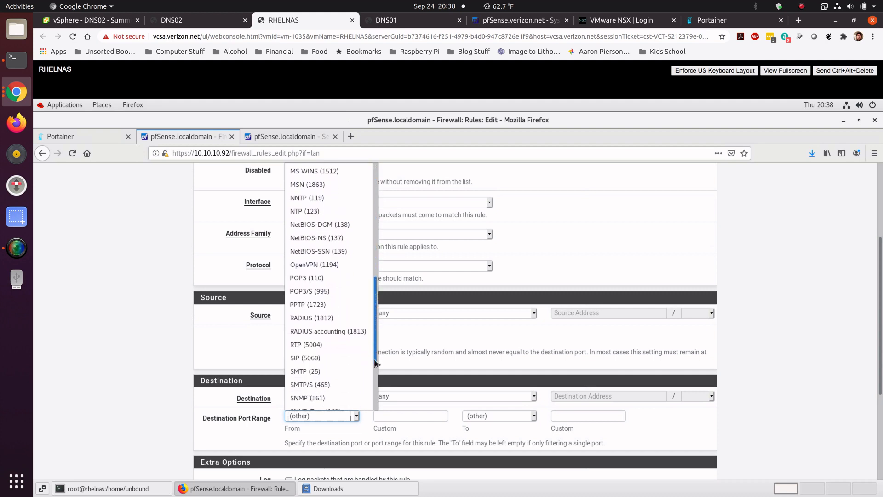
{"action": "left_click", "coordinate": [339, 361]}
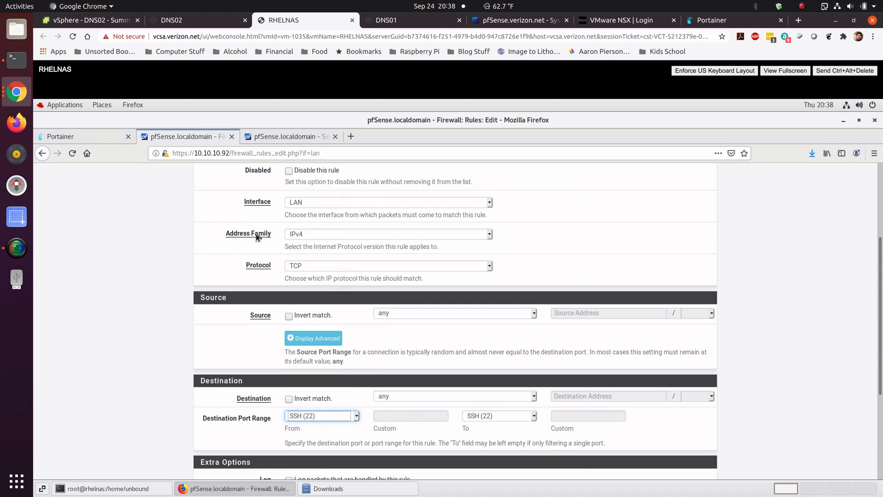
Step: Set the rule's address family to IPv4+IPv6 and its protocol to TCP/UDP
{"action": "left_click", "coordinate": [489, 234]}
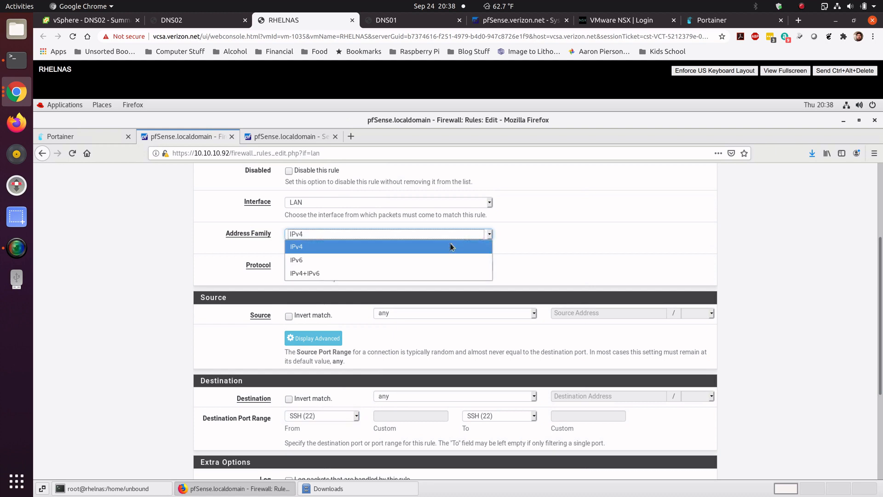
{"action": "left_click", "coordinate": [424, 273]}
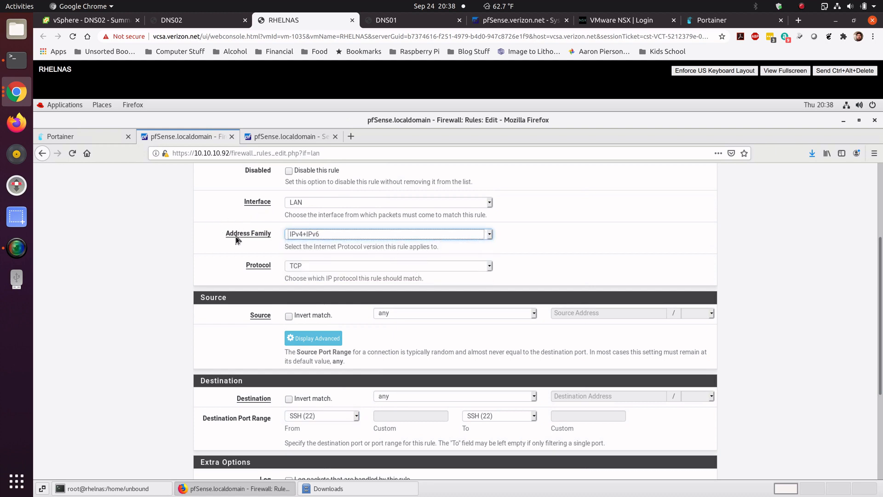
{"action": "left_click", "coordinate": [327, 266]}
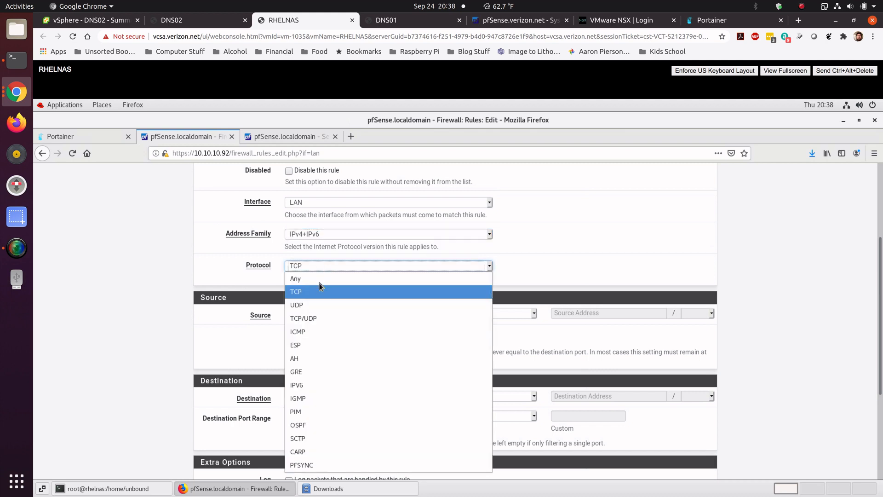
{"action": "left_click", "coordinate": [315, 317]}
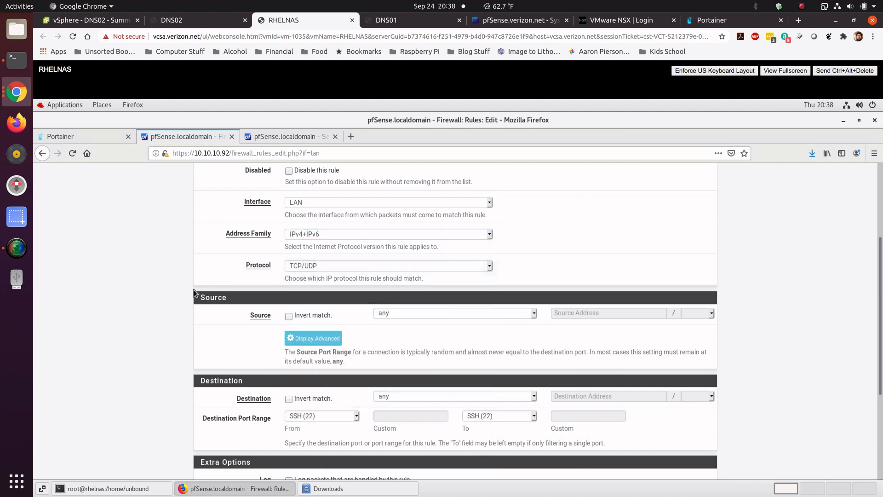
Step: Enable logging of packets handled by the rule and save it
{"action": "scroll", "coordinate": [237, 316], "scroll_direction": "down", "scroll_amount": 2}
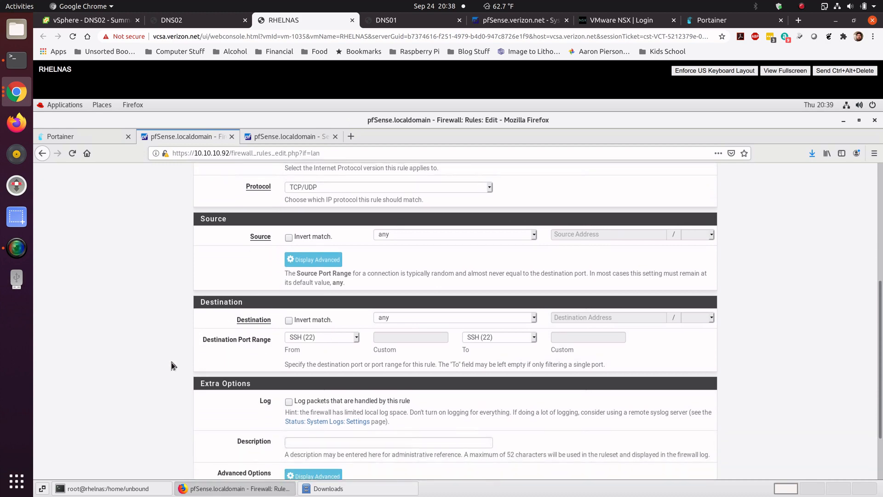
{"action": "scroll", "coordinate": [174, 361], "scroll_direction": "down", "scroll_amount": 3}
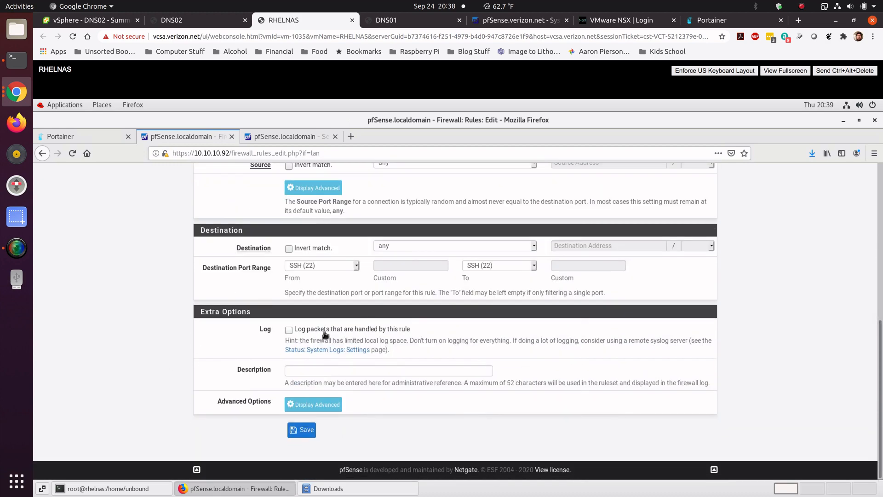
{"action": "left_click", "coordinate": [289, 331]}
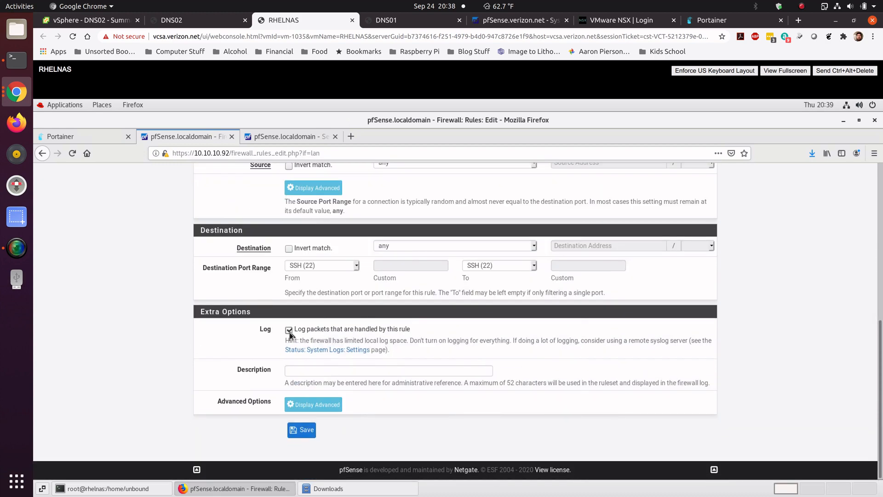
{"action": "left_click", "coordinate": [305, 430]}
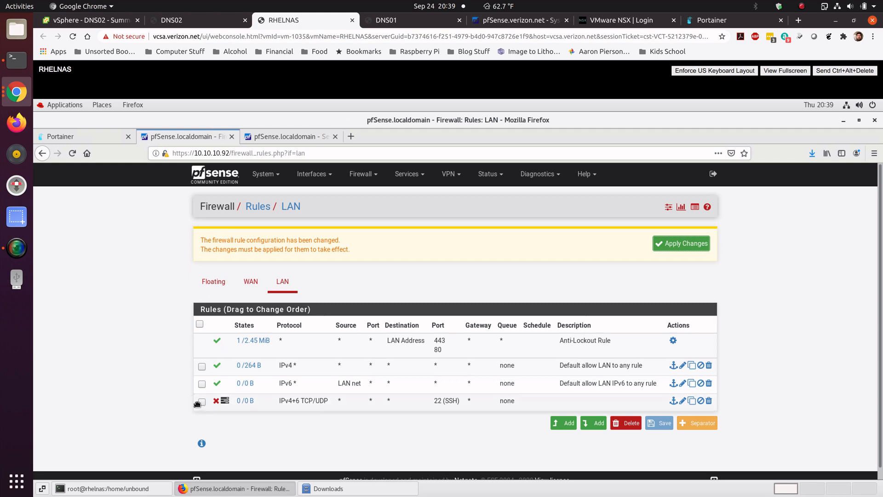
Step: Select the new SSH block rule in the LAN rules list
{"action": "mouse_move", "coordinate": [265, 399]}
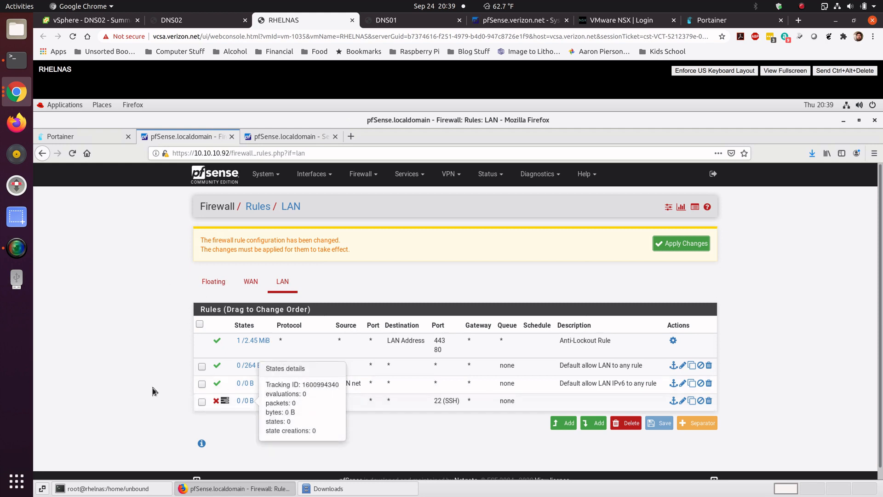
{"action": "left_click", "coordinate": [202, 401]}
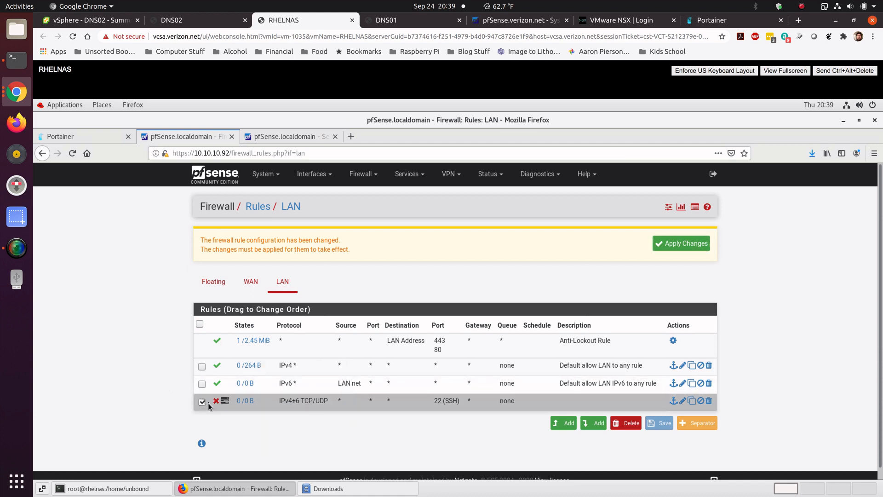